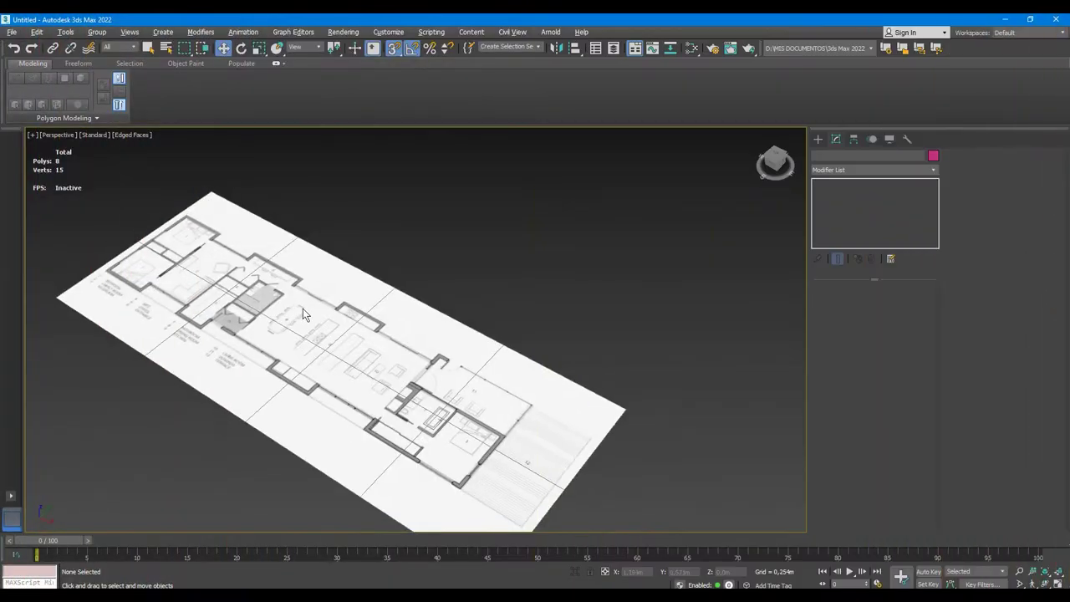
- Frame the whole floor plan from above and list the Standard Primitives object types
mouse_move(303, 315)
alt+middle_down()
mouse_move(334, 310)
mouse_move(367, 330)
alt+middle_up()
scroll(332, 334, down, 3)
scroll(331, 334, up, 5)
scroll(361, 315, up, 3)
alt+middle_drag(226, 303, 198, 280)
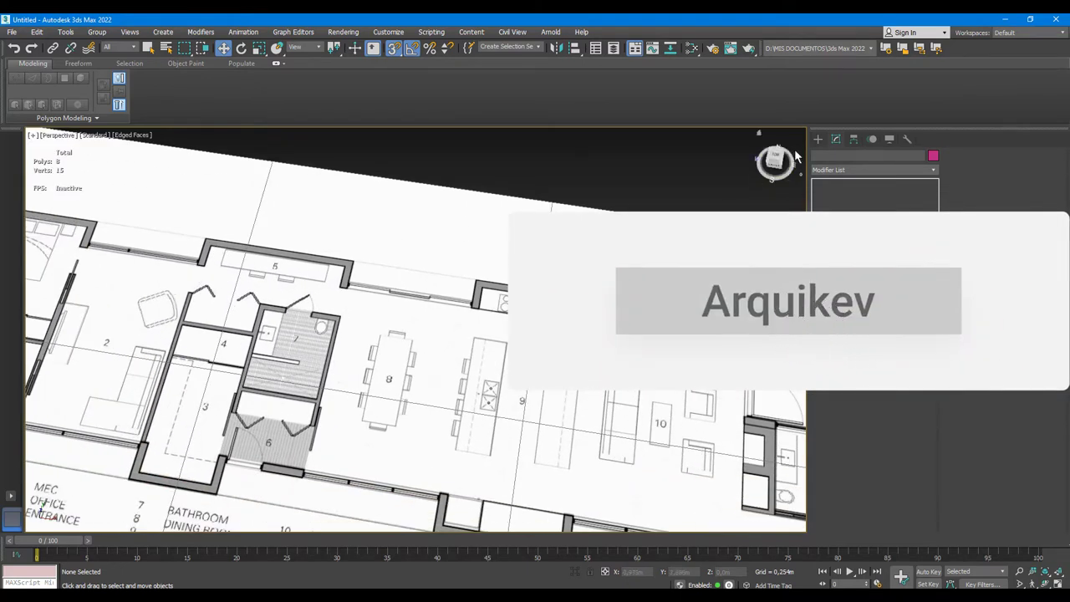
click(818, 139)
scroll(407, 255, down, 3)
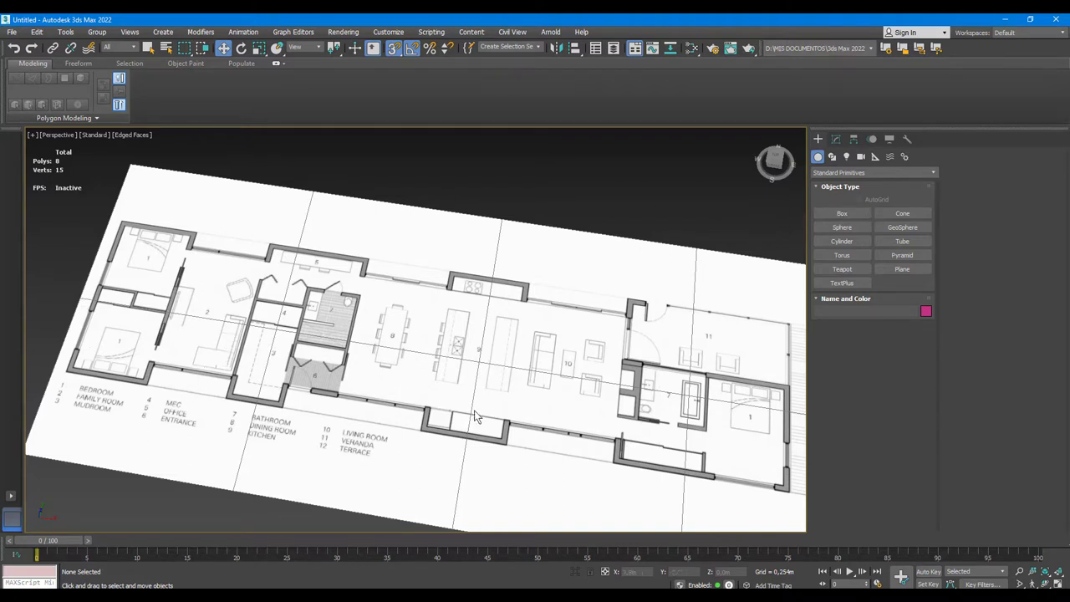
- Zoom in on the bottom wall end and draw a trial box base there
click(842, 213)
scroll(569, 270, up, 3)
scroll(544, 292, up, 2)
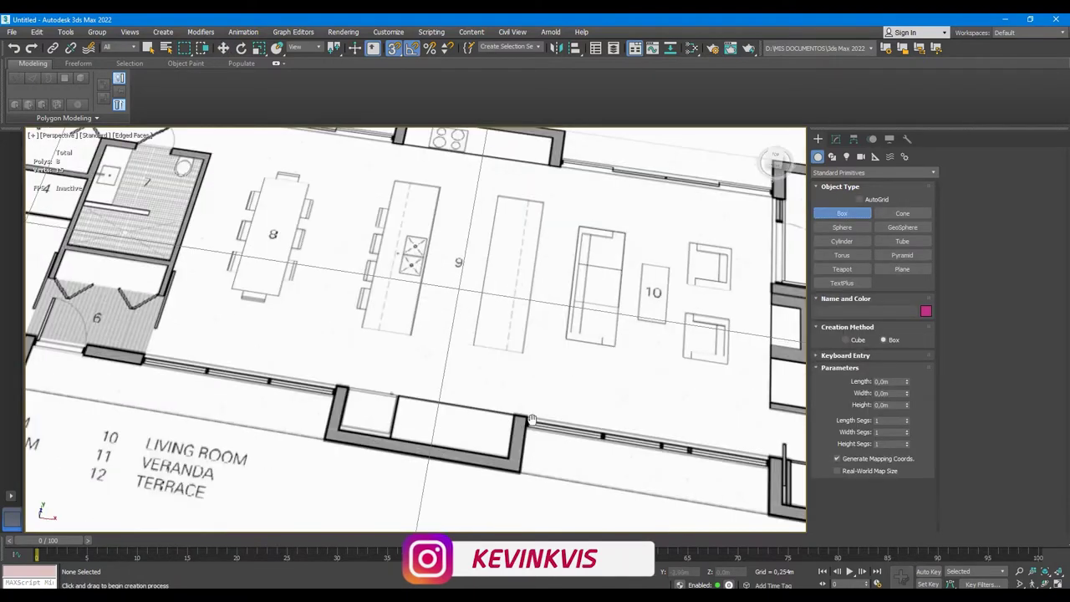
scroll(510, 322, up, 2)
scroll(475, 344, up, 2)
mouse_move(481, 342)
mouse_down()
mouse_move(498, 411)
mouse_move(495, 401)
mouse_up()
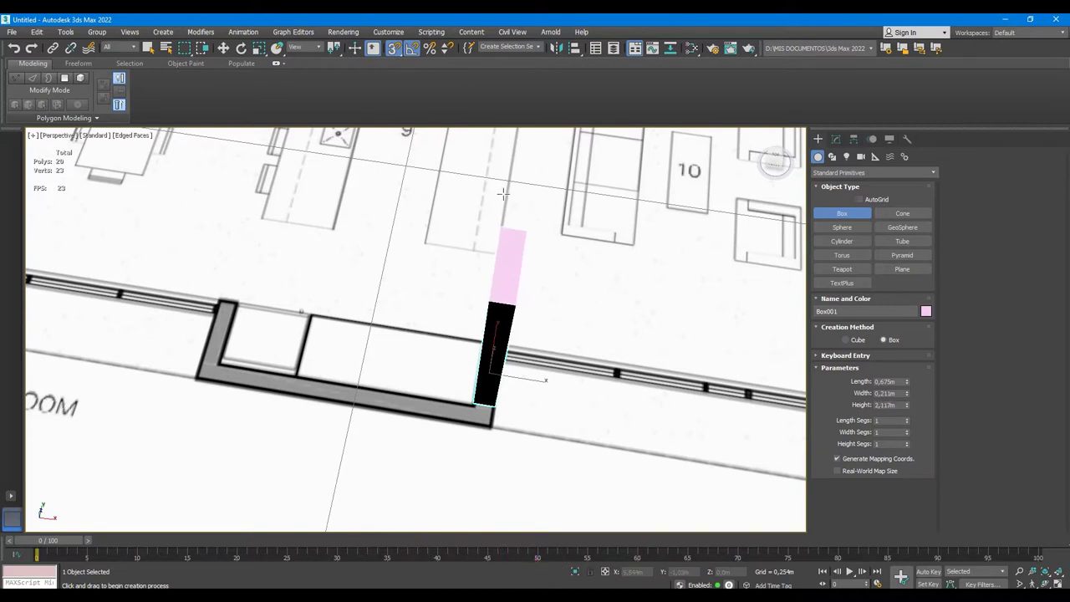
- Exit box creation and delete the trial box
key(w)
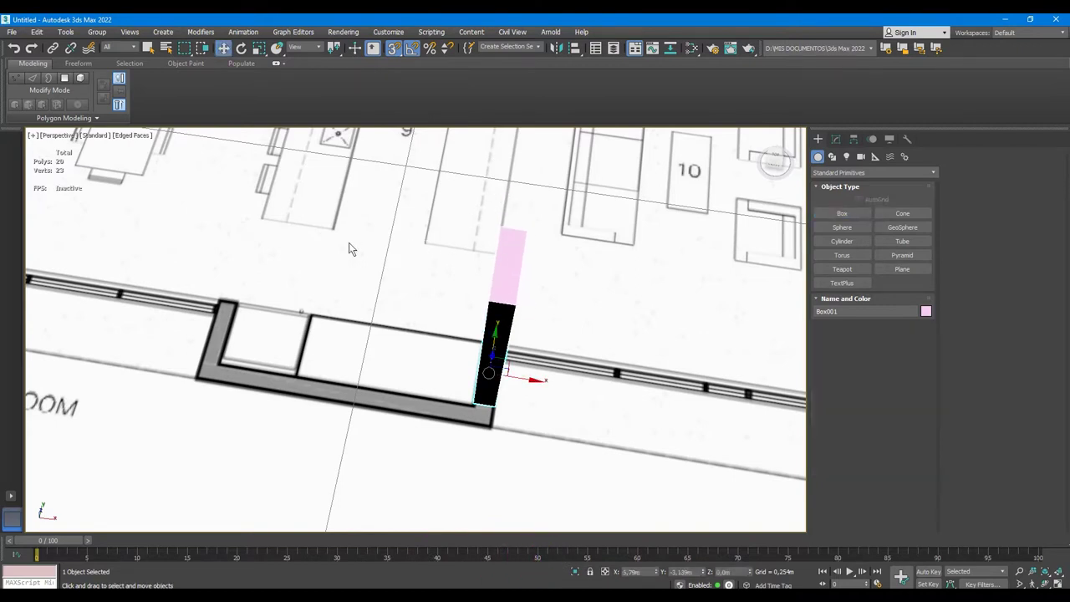
key(Delete)
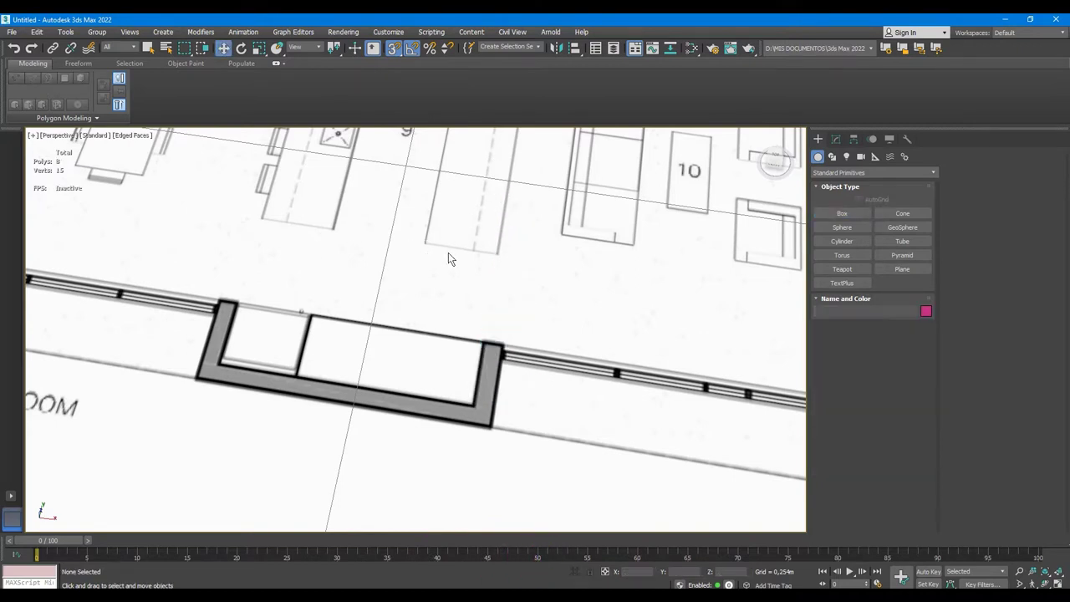
click(828, 213)
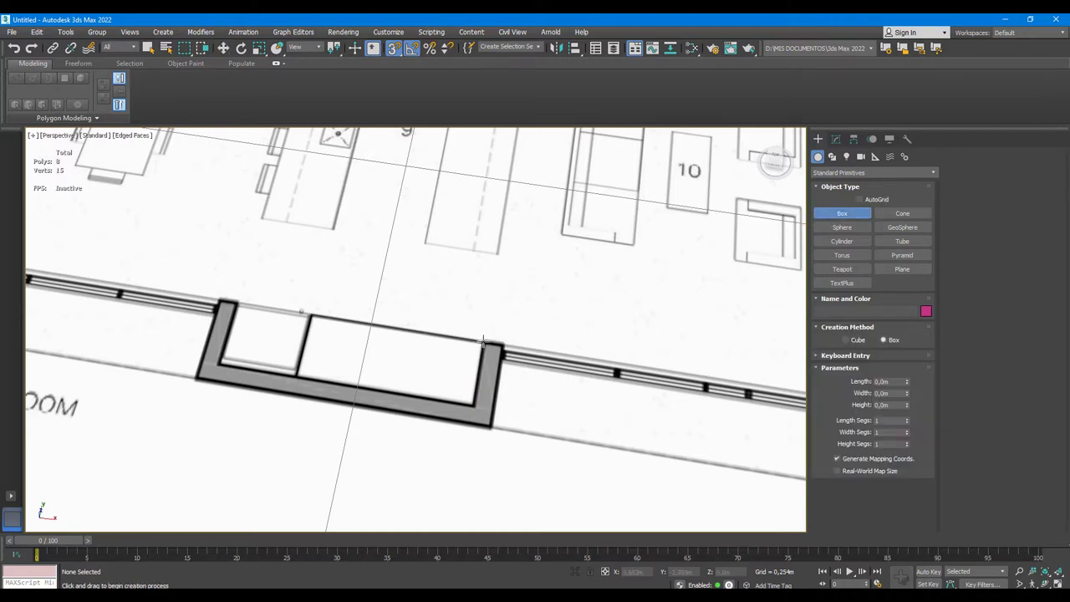
- Draw a 0.673 × 0.222 m box over the wall end, 2.044 m tall
drag(483, 341, 498, 406)
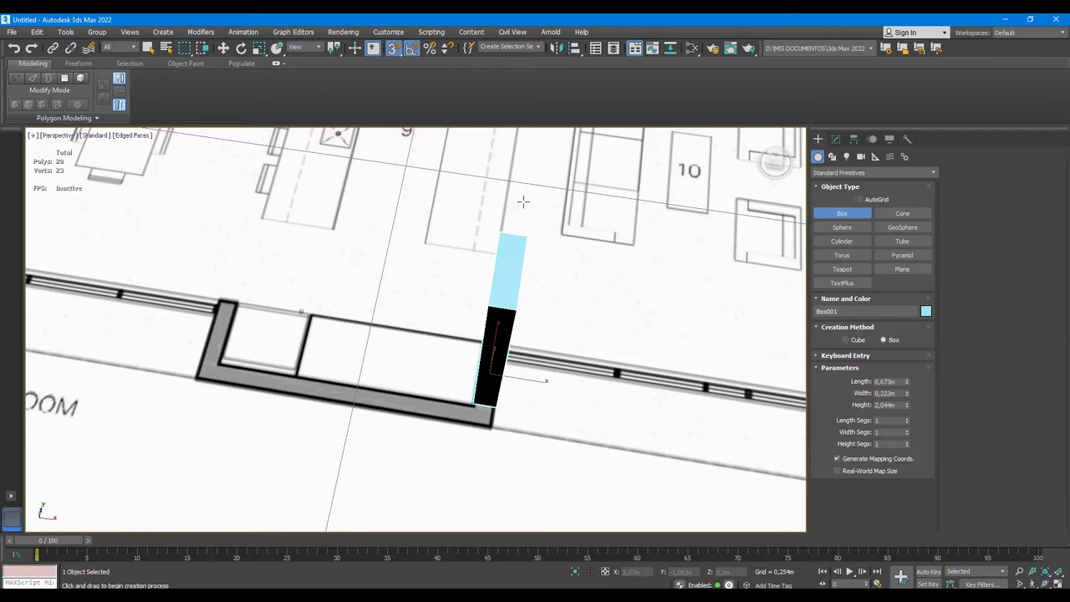
click(520, 192)
right_click(521, 237)
- Make the box see-through with Alt+X and show its parameters in the Modify panel
alt+middle_drag(521, 237, 507, 222)
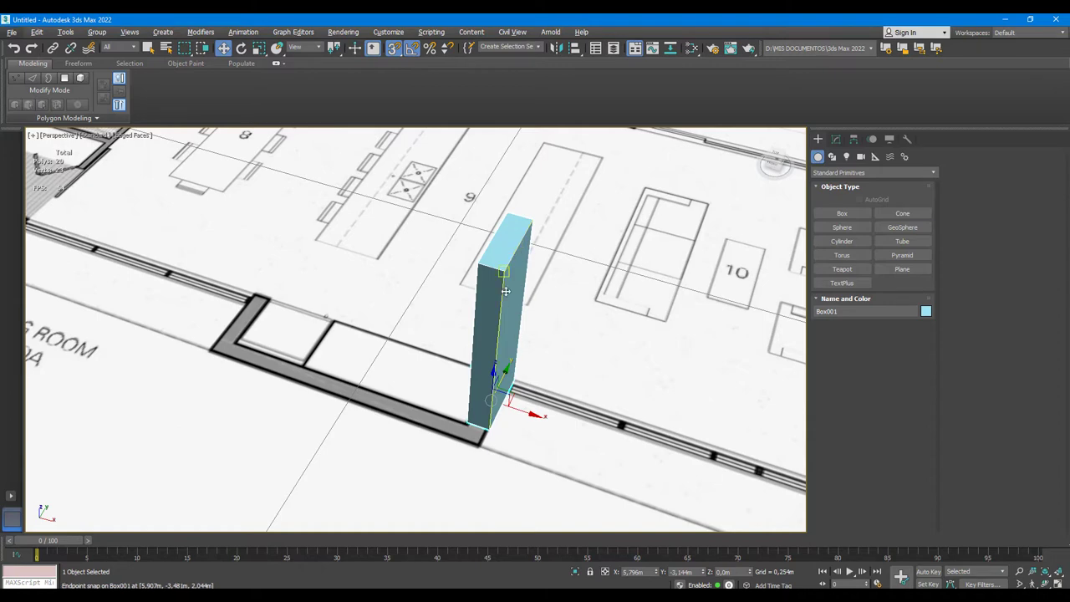
alt+middle_drag(506, 291, 467, 265)
key(alt+x)
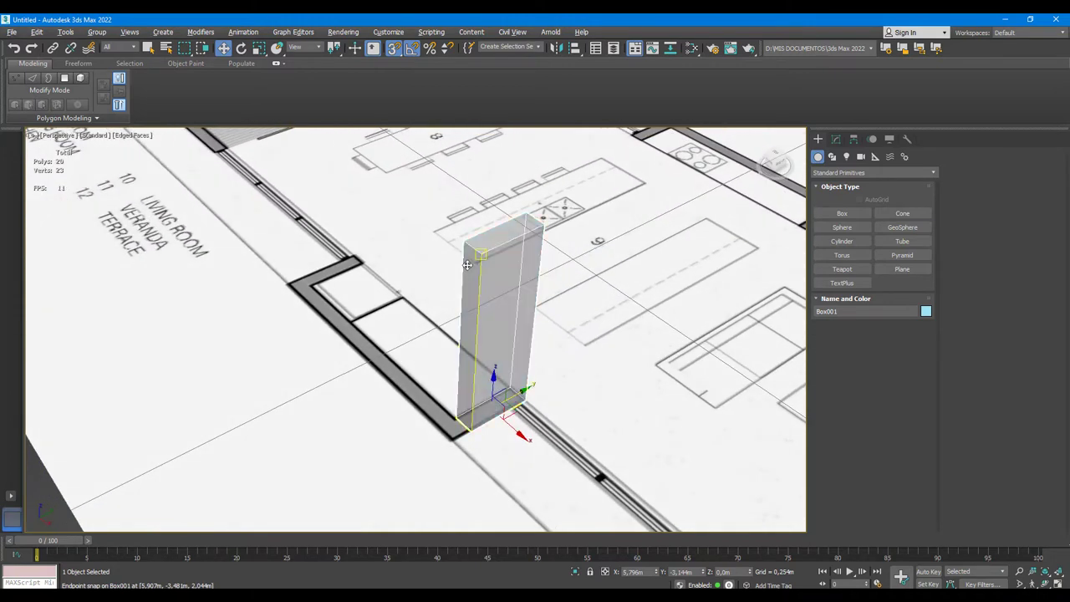
mouse_move(541, 239)
alt+middle_down()
mouse_move(490, 293)
mouse_move(463, 286)
mouse_move(489, 297)
alt+middle_up()
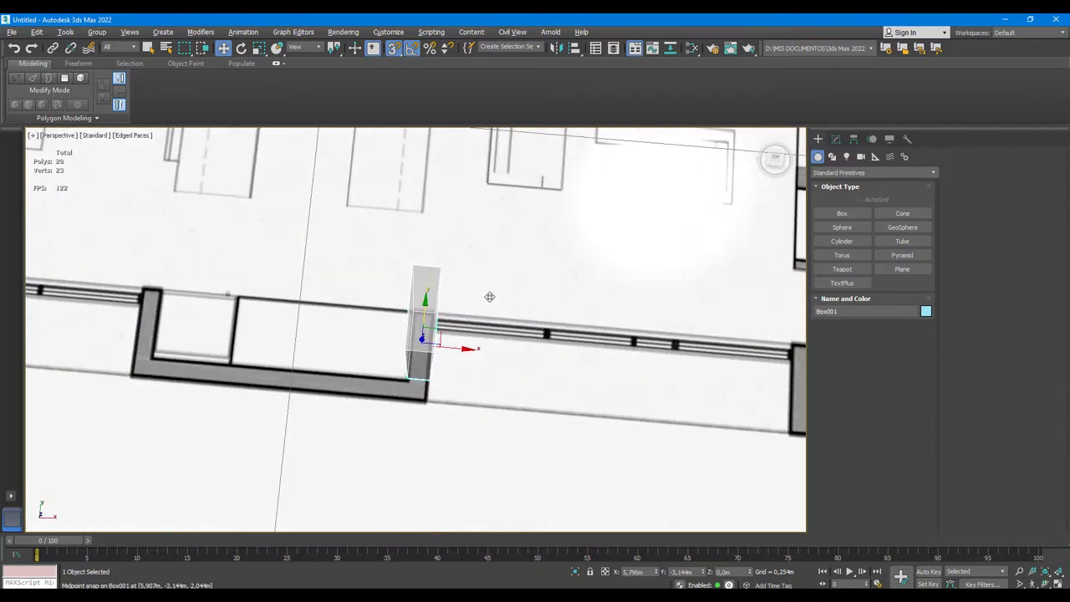
scroll(441, 305, up, 2)
alt+middle_drag(427, 317, 418, 351)
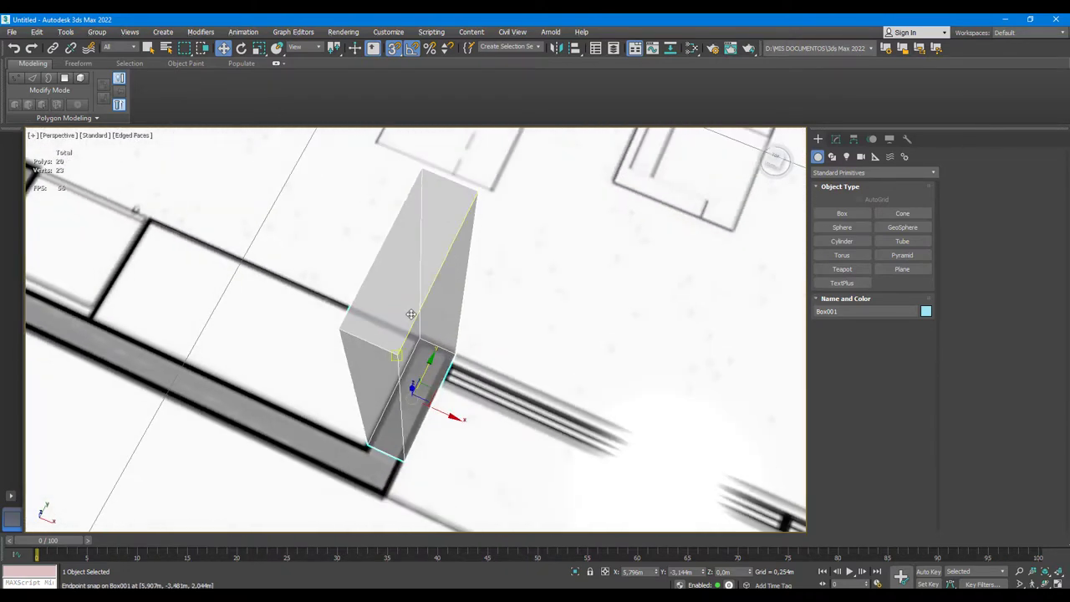
click(836, 140)
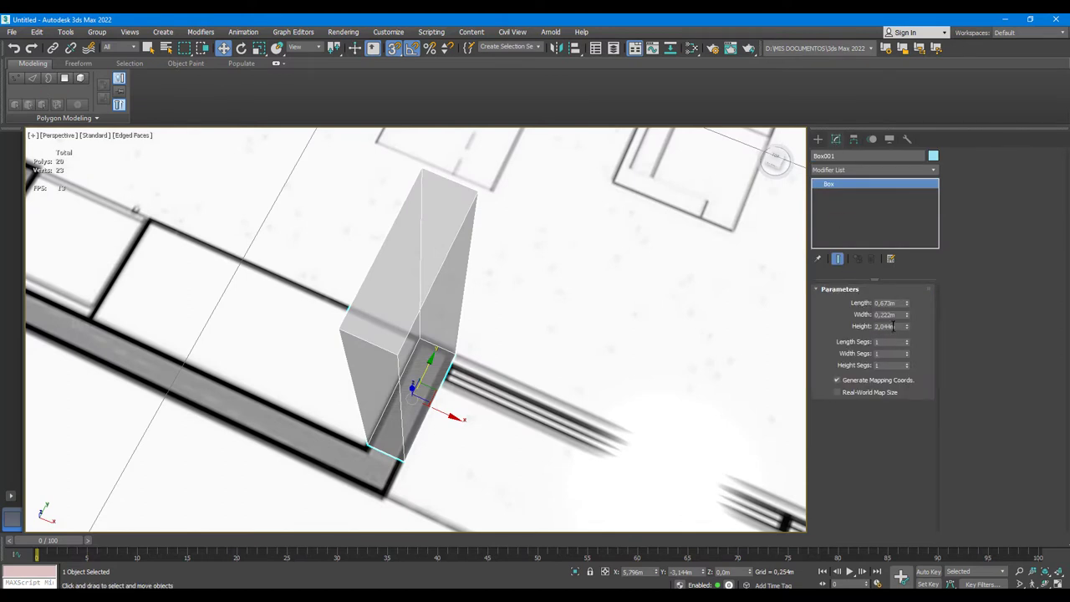
- Set Box001's width to 0,2 m and snap it into line with the wall
text(0,2)
key(Return)
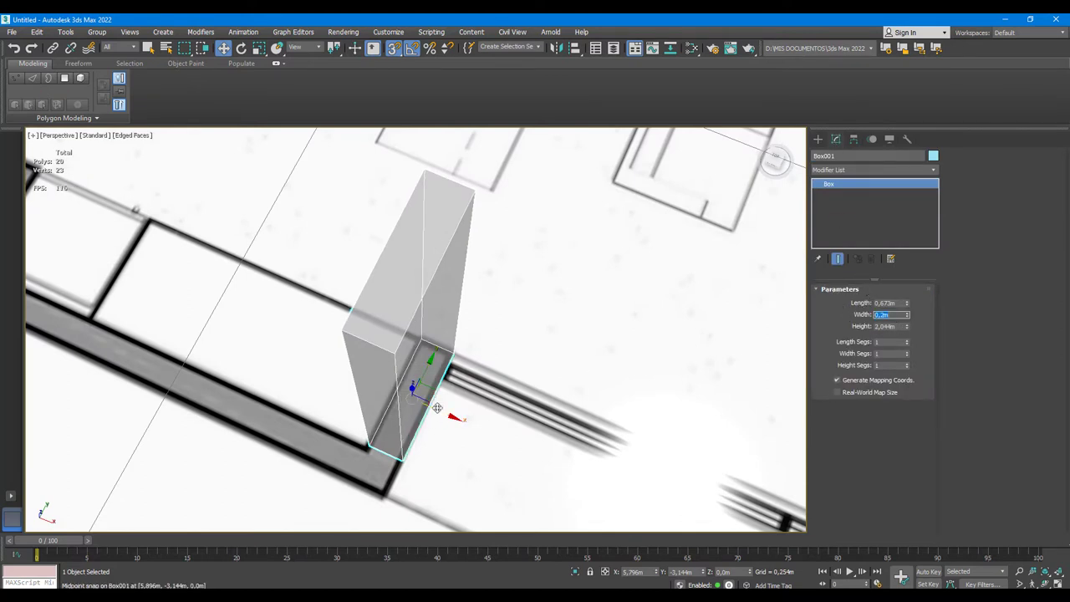
drag(435, 410, 403, 416)
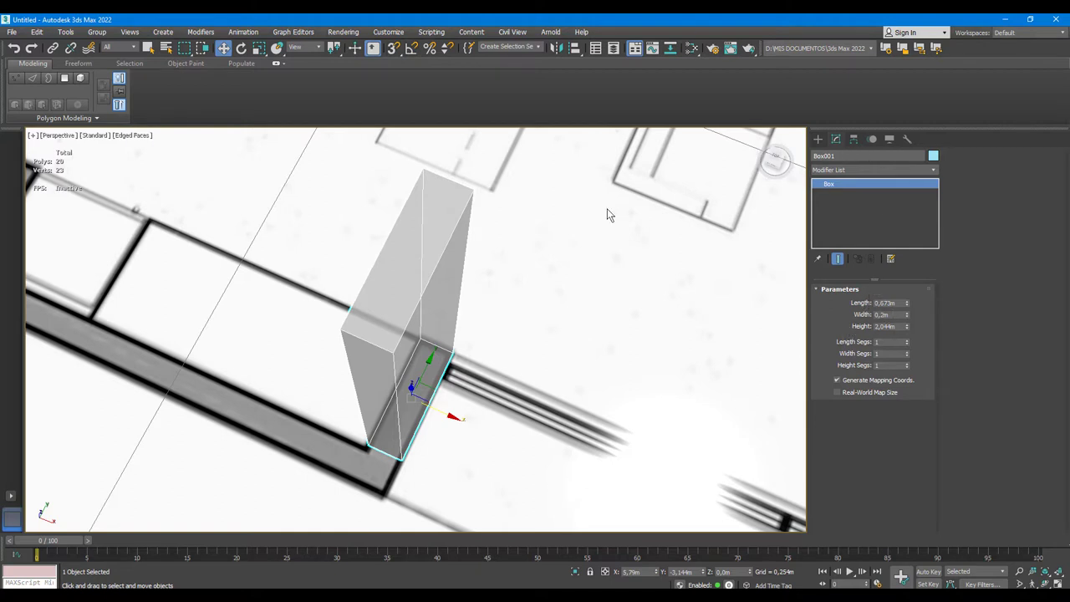
- Add an Edit Poly modifier and select the box's end polygon
click(873, 170)
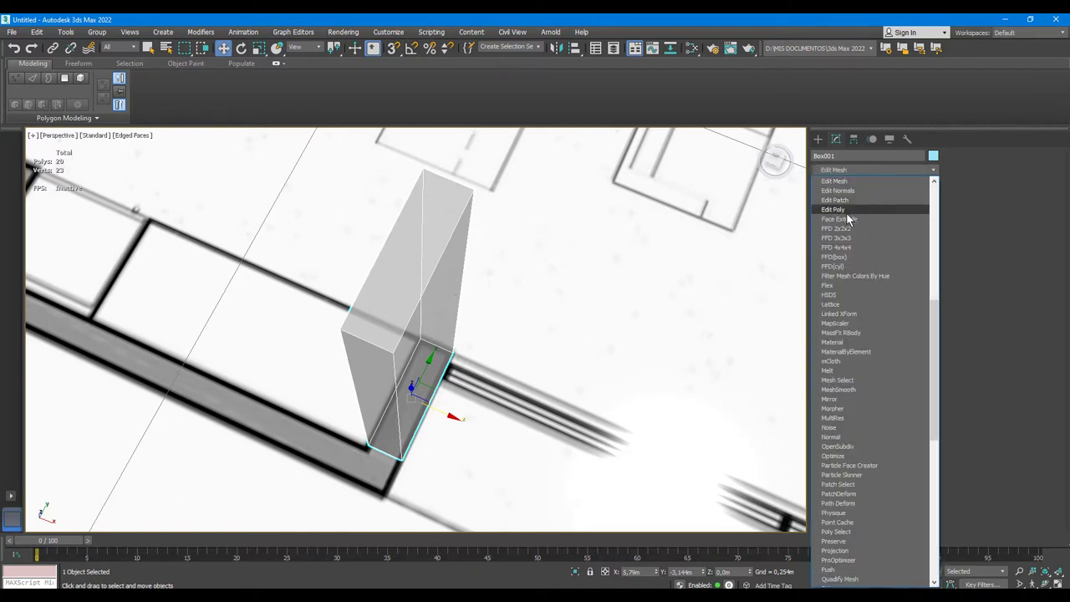
click(846, 209)
click(836, 341)
click(885, 377)
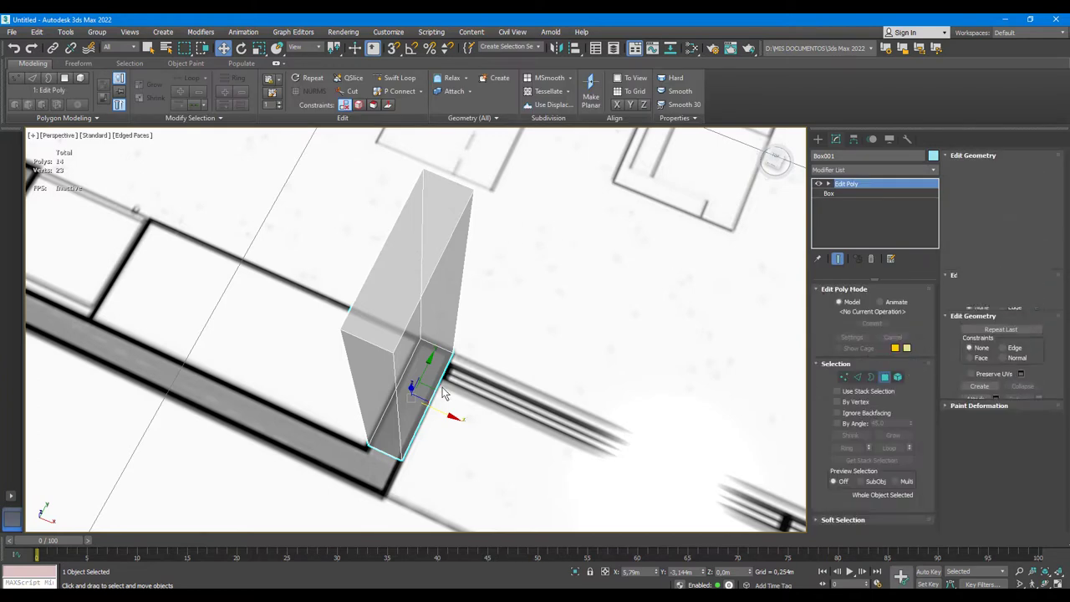
click(368, 388)
mouse_move(393, 376)
middle_down()
mouse_move(457, 327)
mouse_move(443, 339)
middle_up()
drag(443, 339, 438, 337)
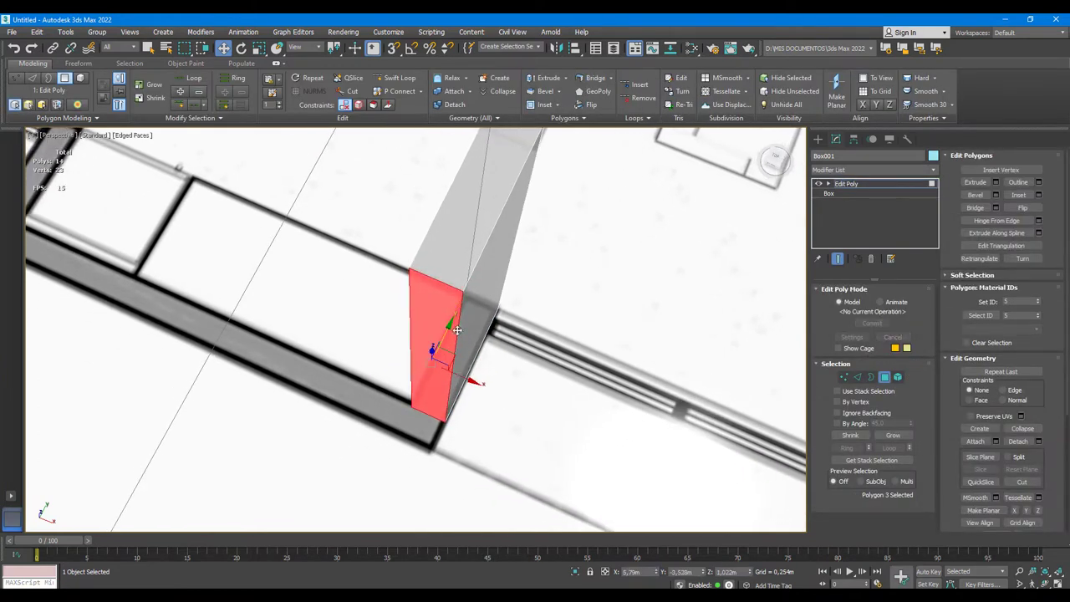
- Reposition the end face and Shift-drag extrude it twice along the bottom wall
alt+middle_drag(438, 337, 444, 337)
drag(455, 343, 424, 341)
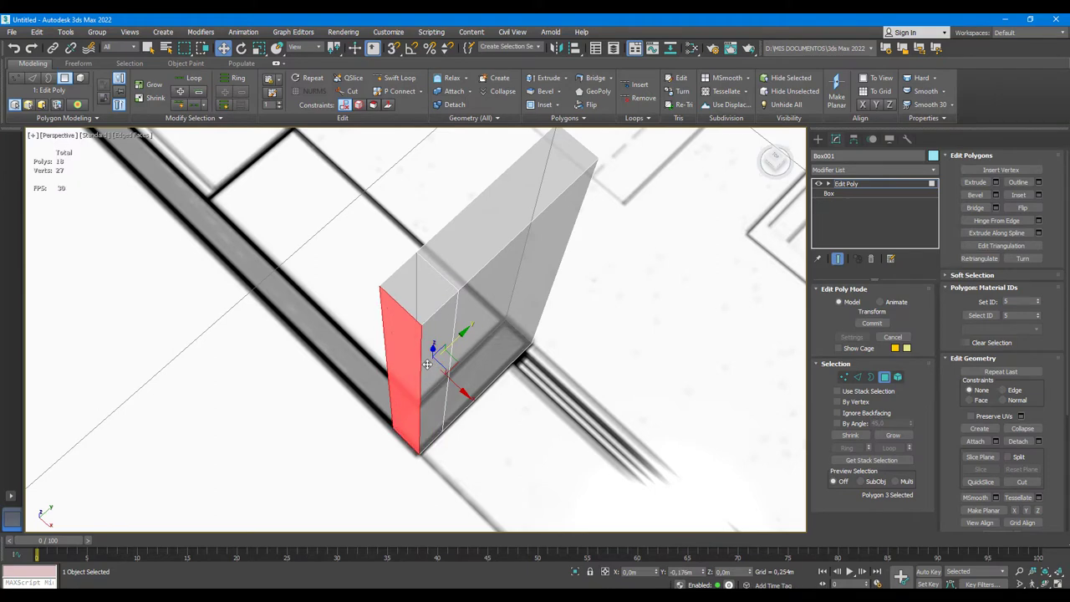
mouse_move(426, 342)
alt+middle_down()
mouse_move(452, 313)
mouse_move(470, 338)
alt+middle_up()
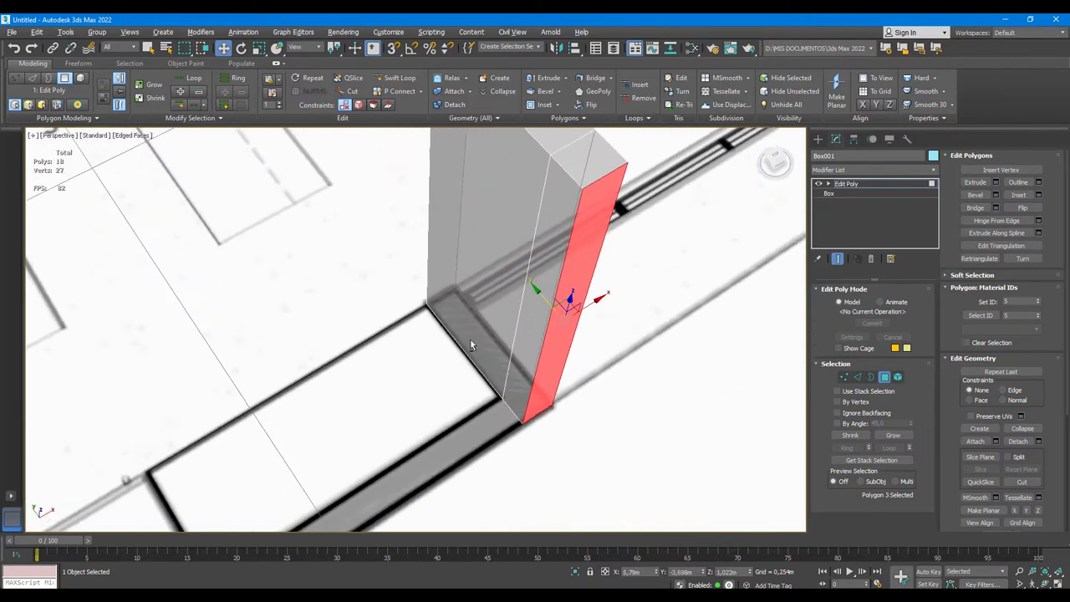
scroll(465, 351, down, 3)
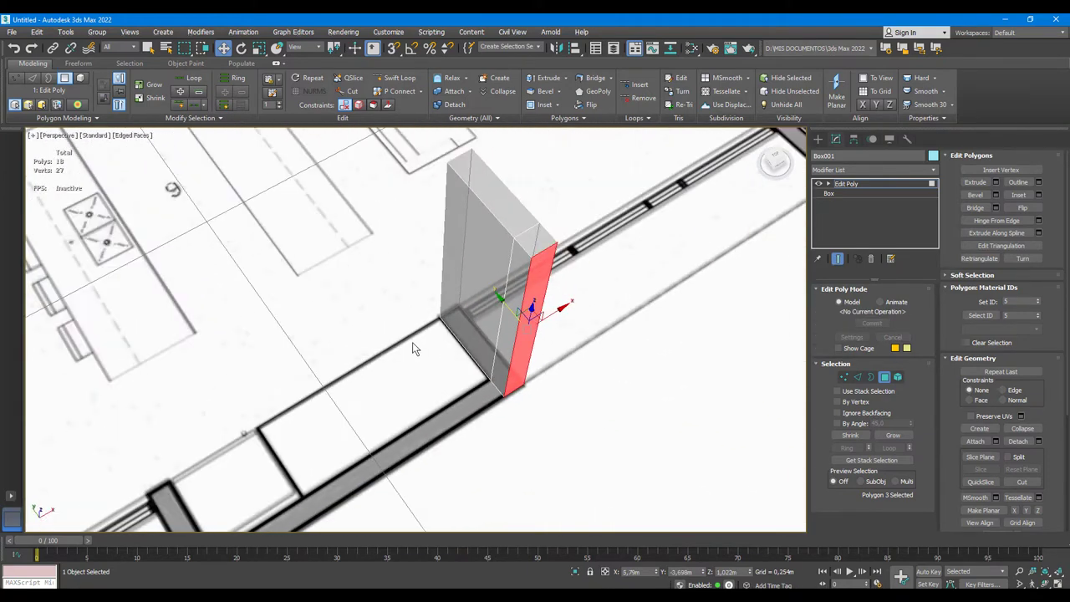
mouse_move(413, 346)
alt+middle_down()
mouse_move(502, 336)
mouse_move(545, 297)
alt+middle_up()
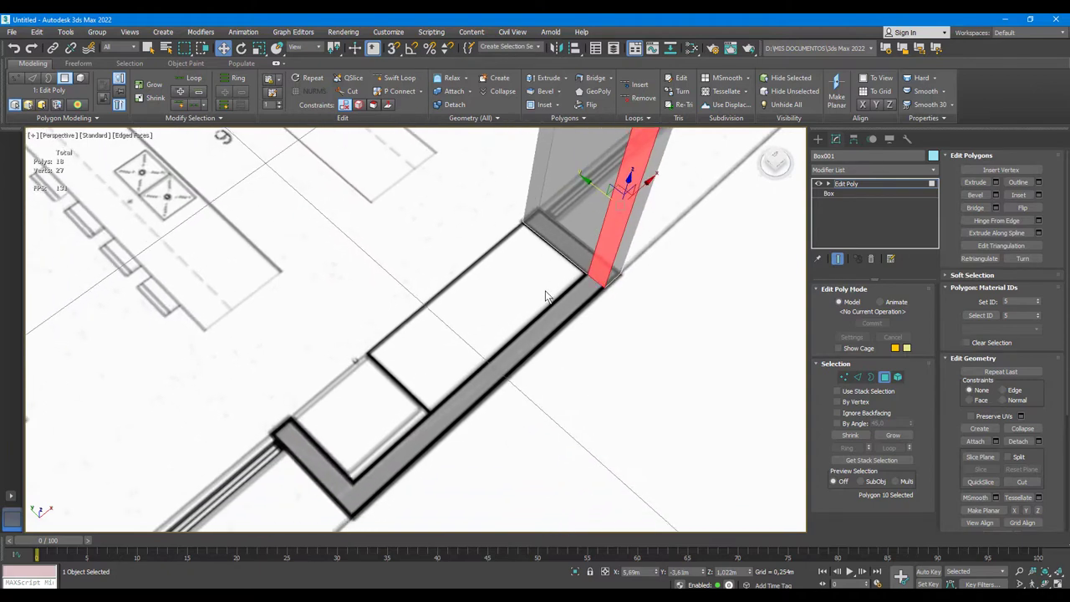
shift+drag(642, 192, 365, 412)
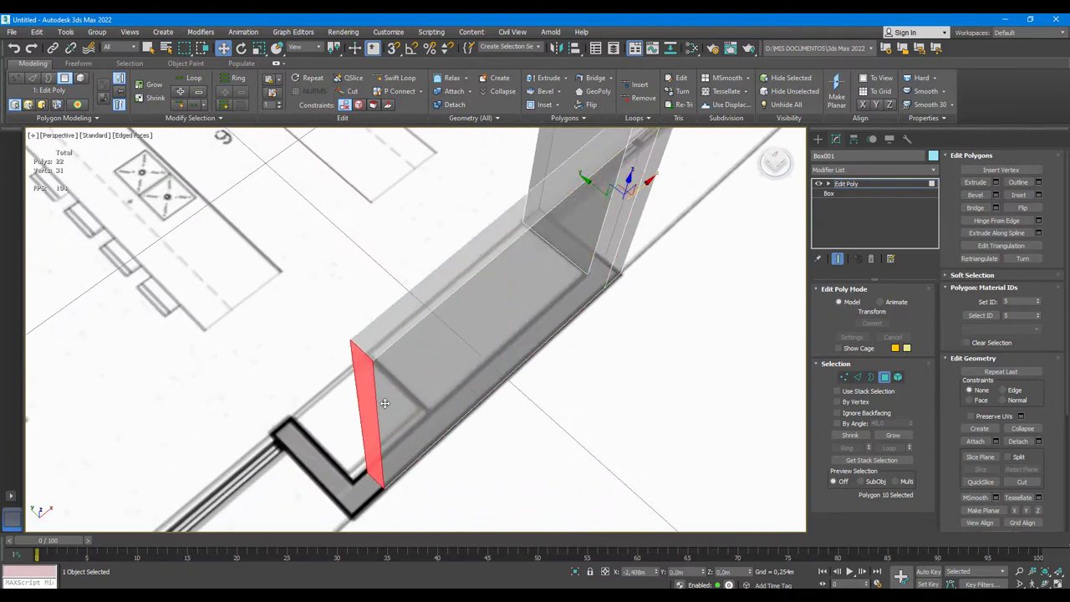
middle_drag(368, 412, 475, 349)
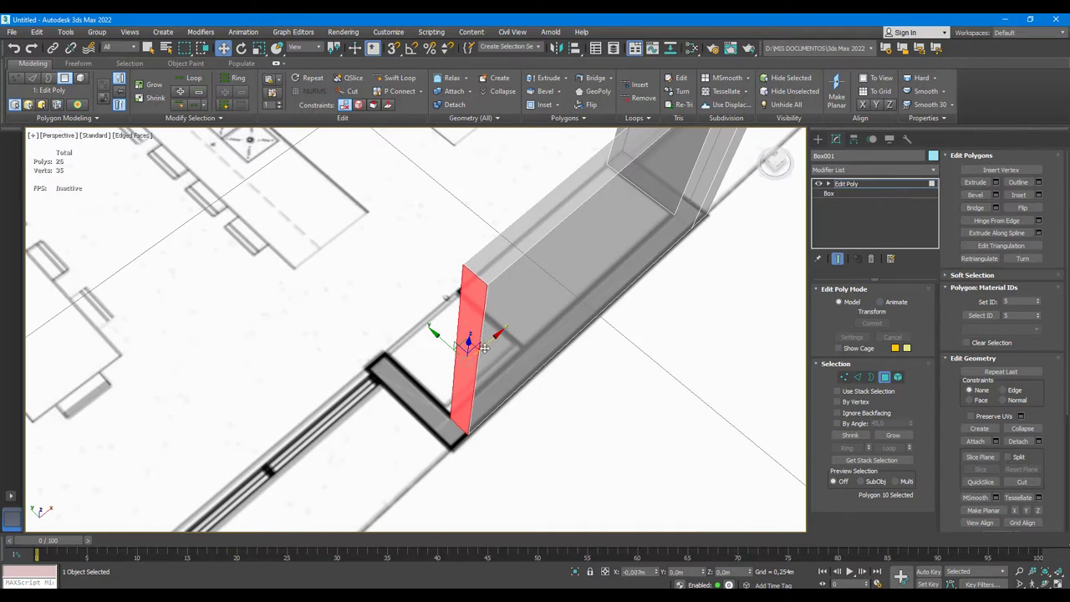
shift+drag(489, 346, 448, 359)
alt+middle_drag(449, 360, 449, 346)
- Extrude the adjacent end face outward, then along the wall beside the LIVING ROOM label
click(450, 344)
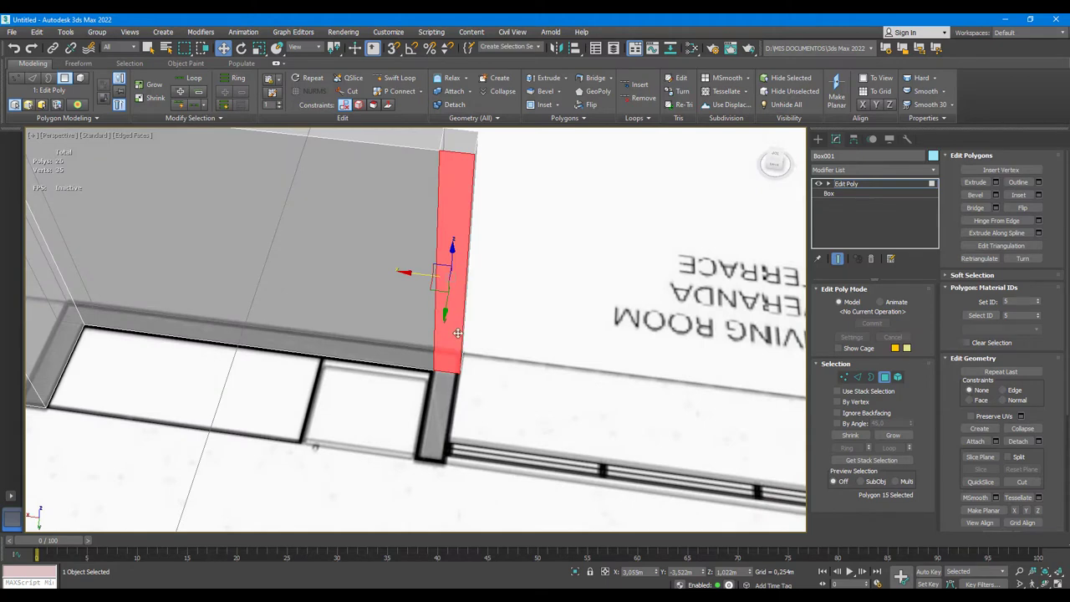
key(shift+e)
drag(454, 323, 506, 201)
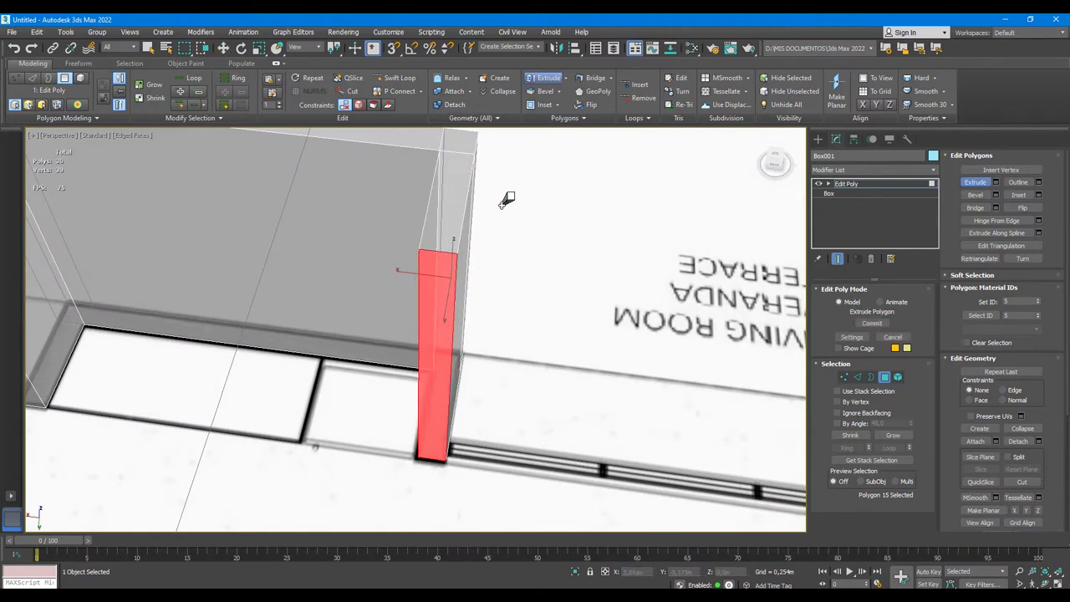
key(w)
mouse_move(501, 341)
alt+middle_down()
mouse_move(418, 360)
mouse_move(416, 372)
alt+middle_up()
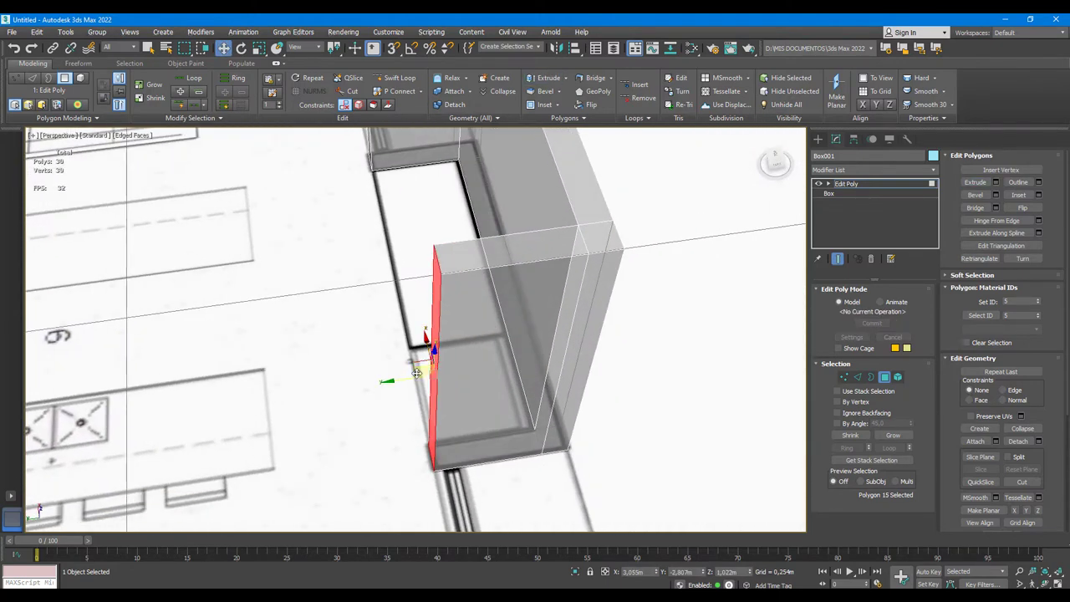
drag(417, 373, 447, 376)
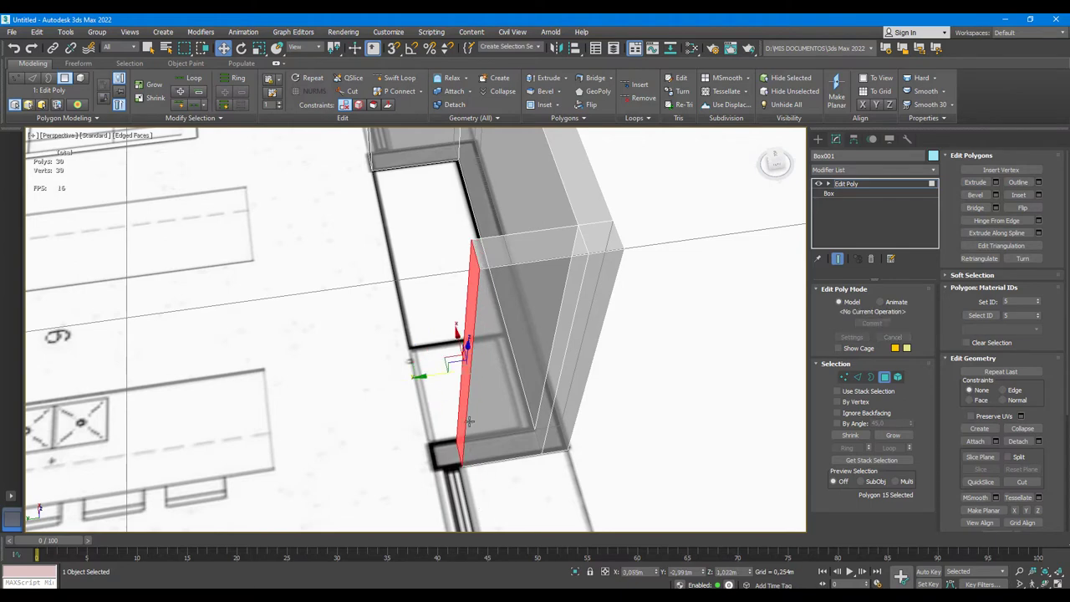
scroll(469, 422, down, 3)
alt+middle_drag(469, 422, 405, 260)
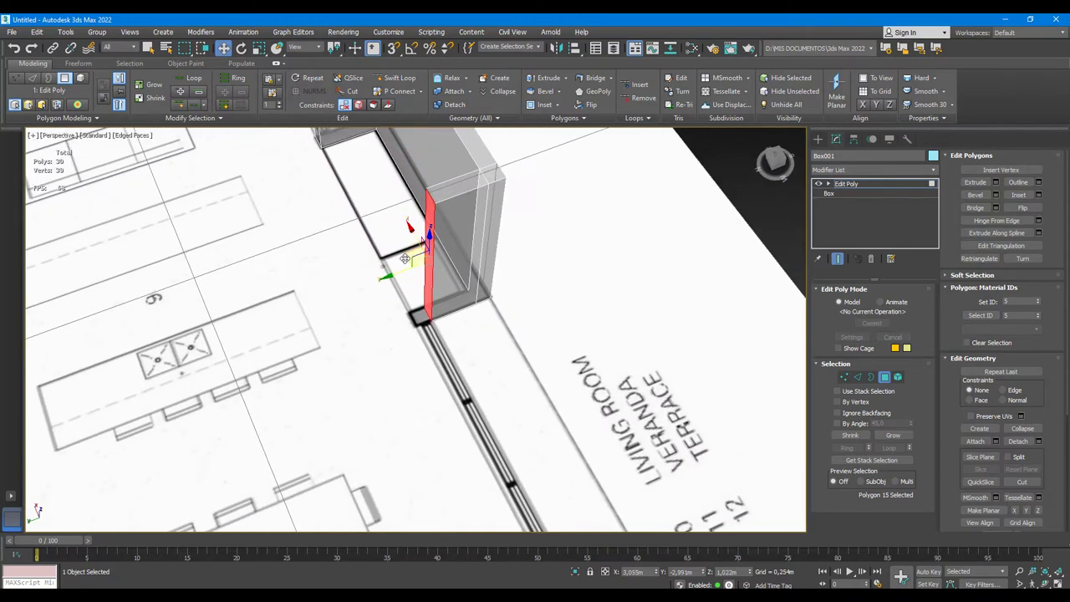
shift+drag(400, 273, 391, 278)
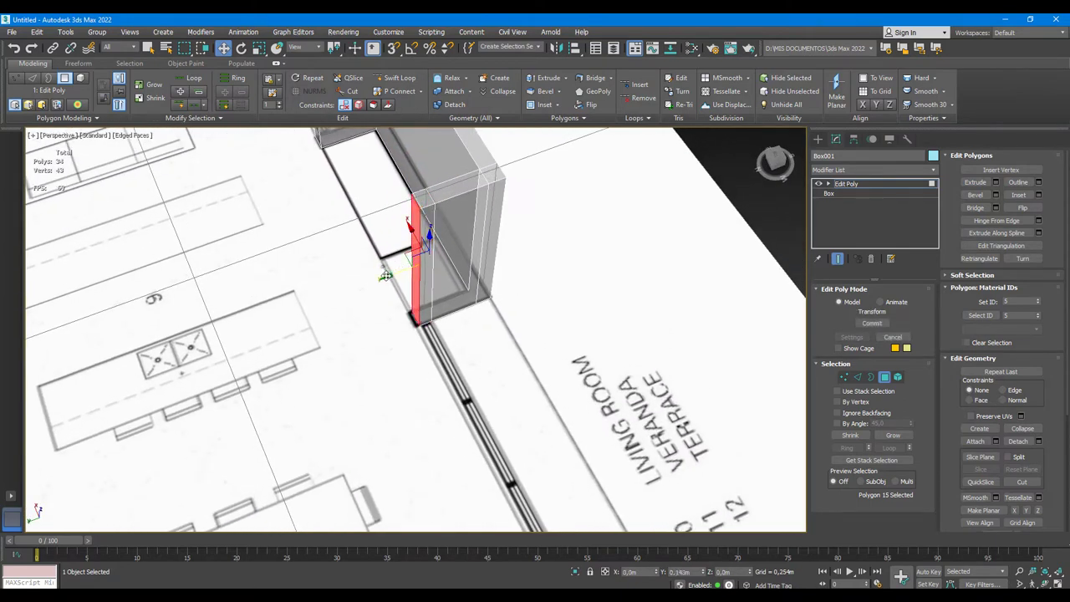
- Extrude the wall end left along the plan past room 6 and line it up
scroll(412, 345, down, 3)
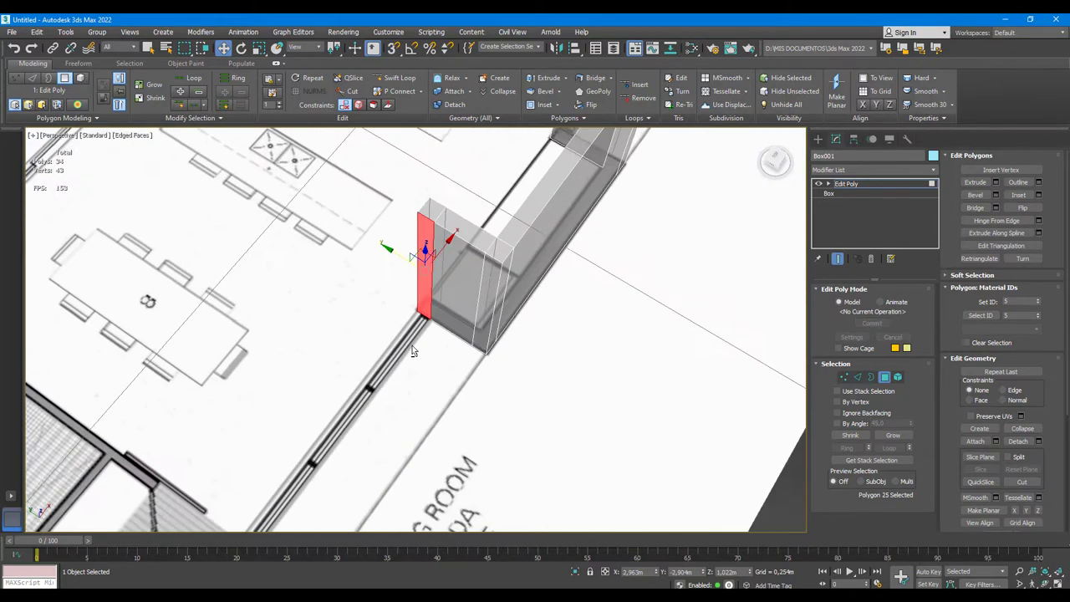
alt+middle_drag(412, 345, 532, 255)
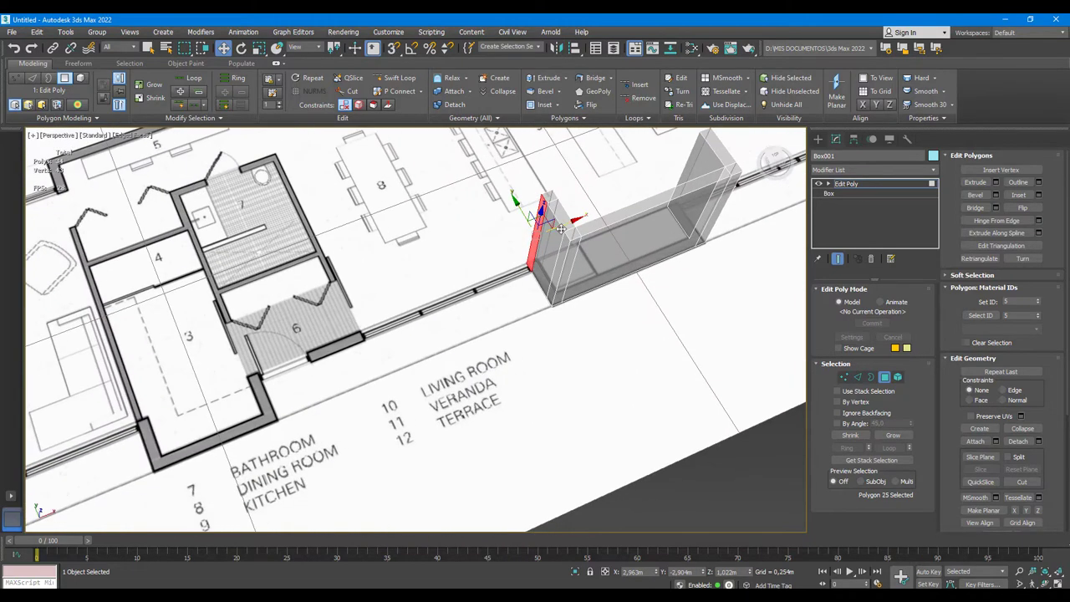
mouse_move(562, 225)
shift+mouse_down()
mouse_move(326, 327)
mouse_move(337, 326)
shift+mouse_up()
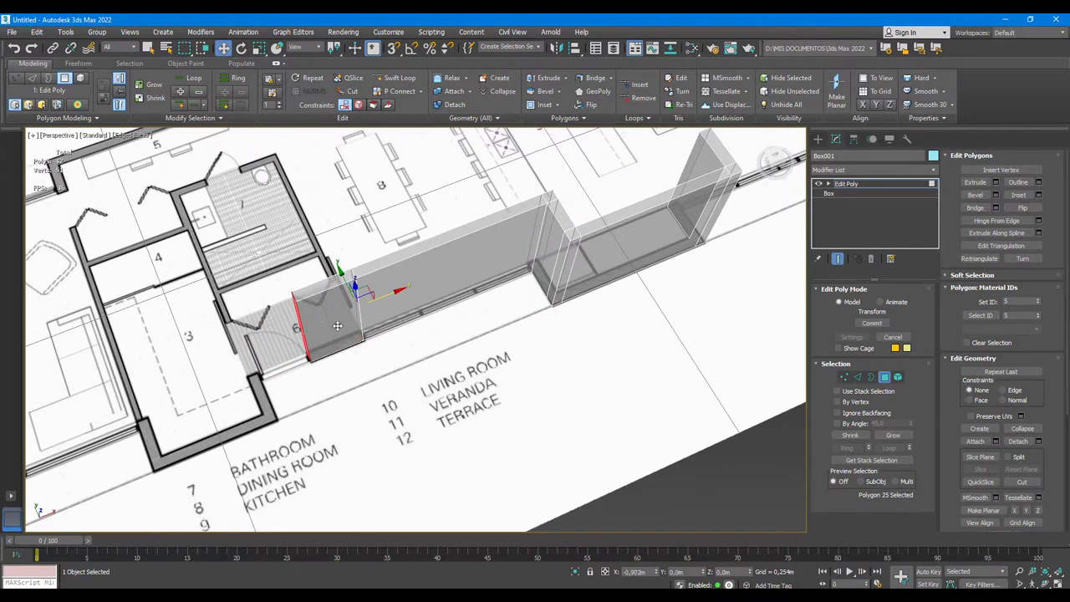
scroll(334, 324, up, 3)
middle_drag(292, 303, 366, 299)
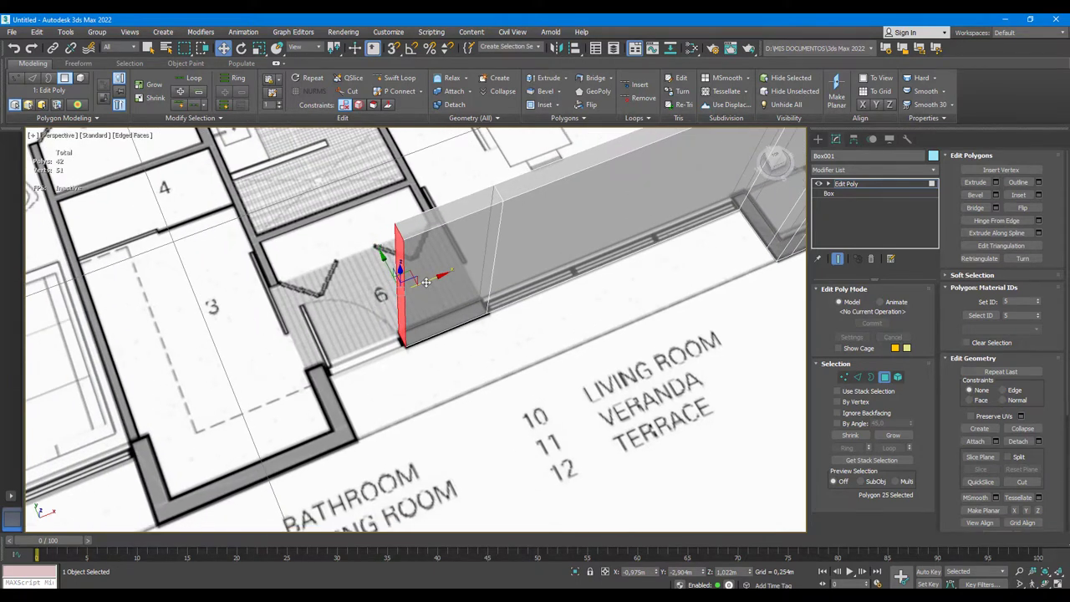
mouse_move(427, 282)
mouse_down()
mouse_move(329, 315)
mouse_move(317, 347)
mouse_up()
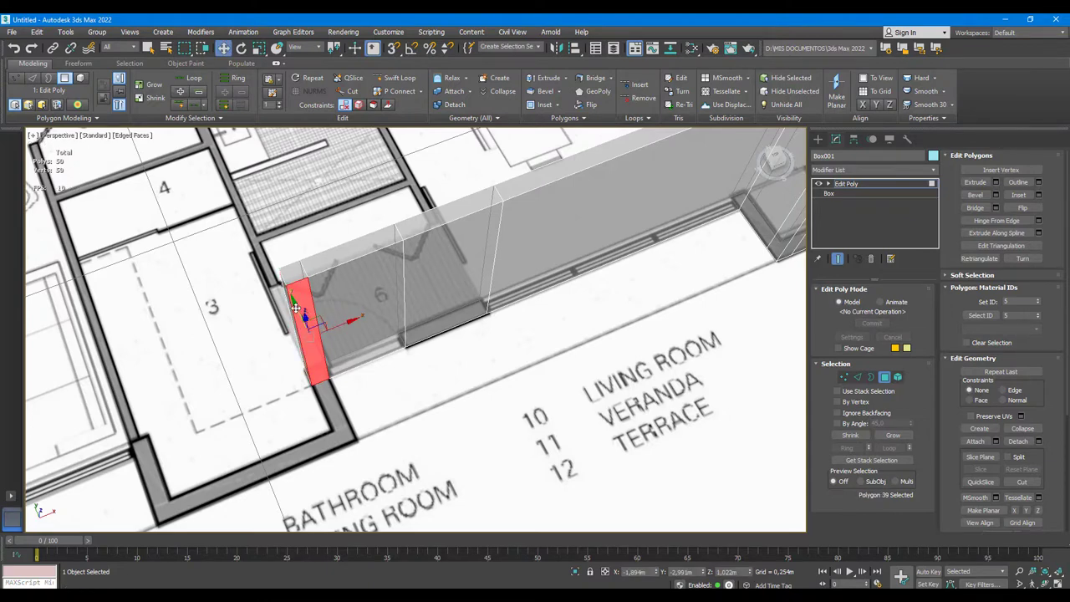
- Extrude a new wall segment around the corner beside room 3
shift+drag(295, 308, 311, 361)
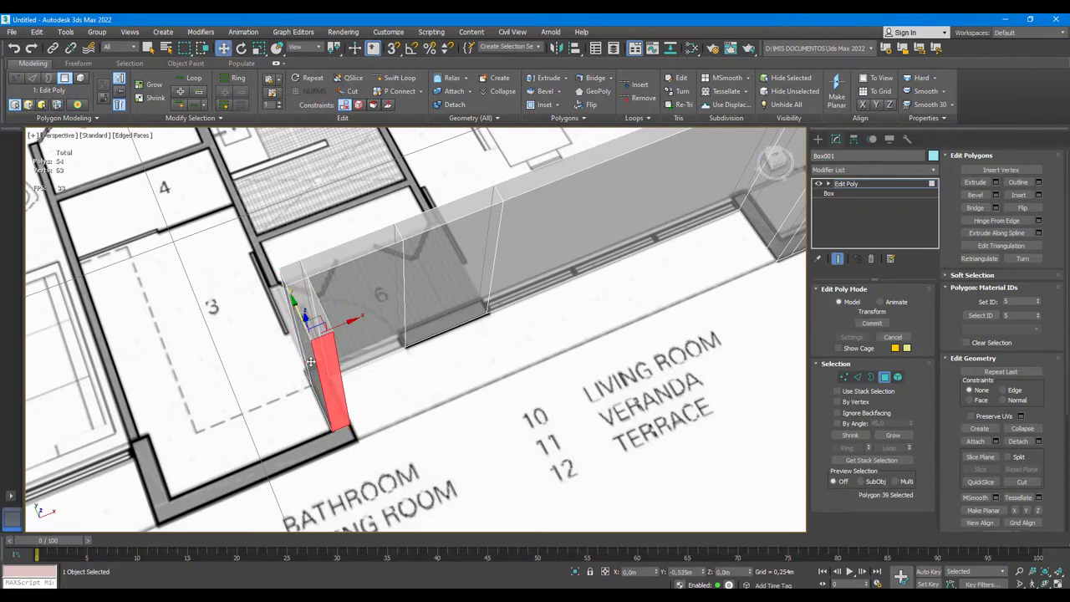
shift+drag(319, 357, 328, 369)
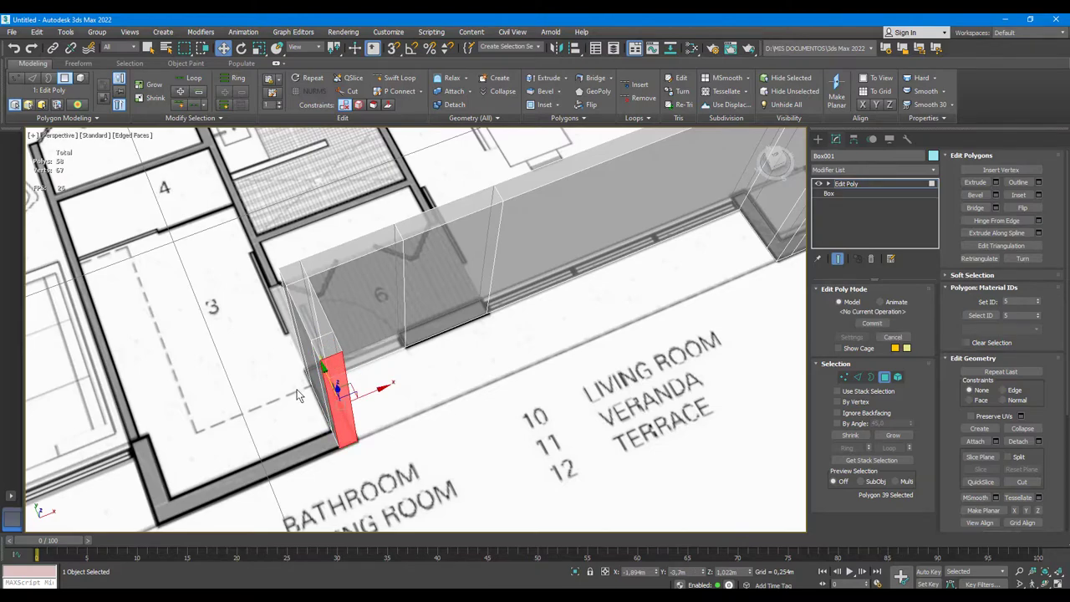
alt+middle_drag(328, 370, 459, 348)
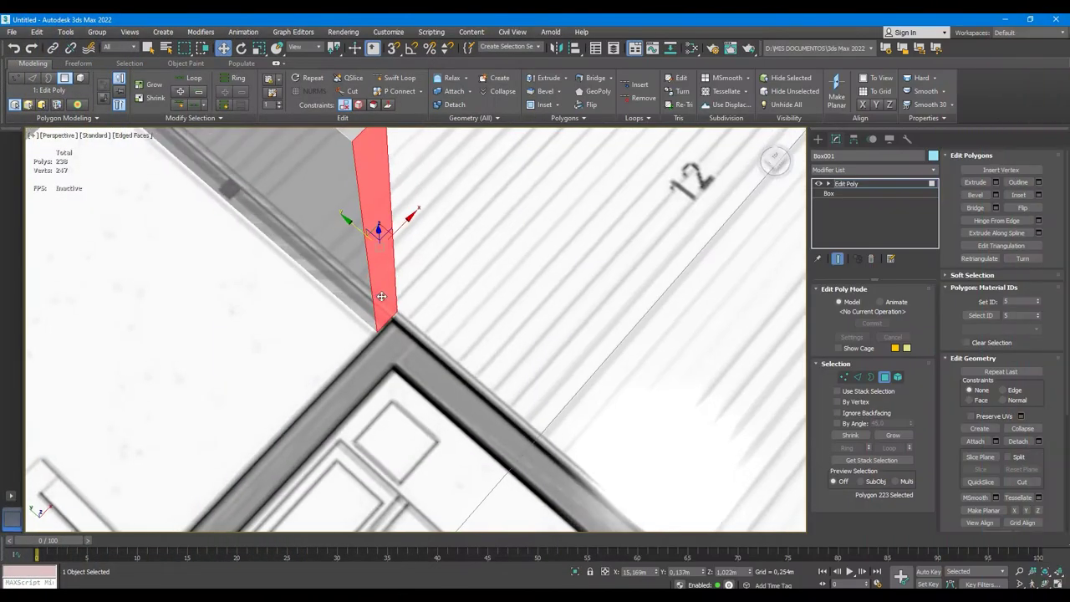
- Add an edge loop across the wall end with Swift Loop
alt+middle_drag(433, 346, 437, 398)
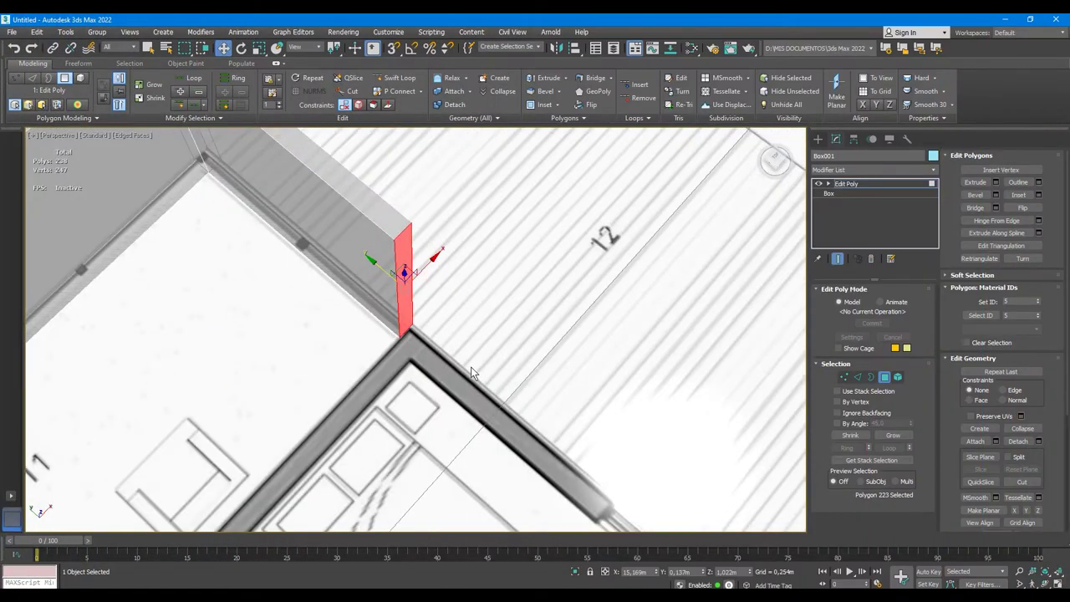
alt+middle_drag(436, 339, 428, 335)
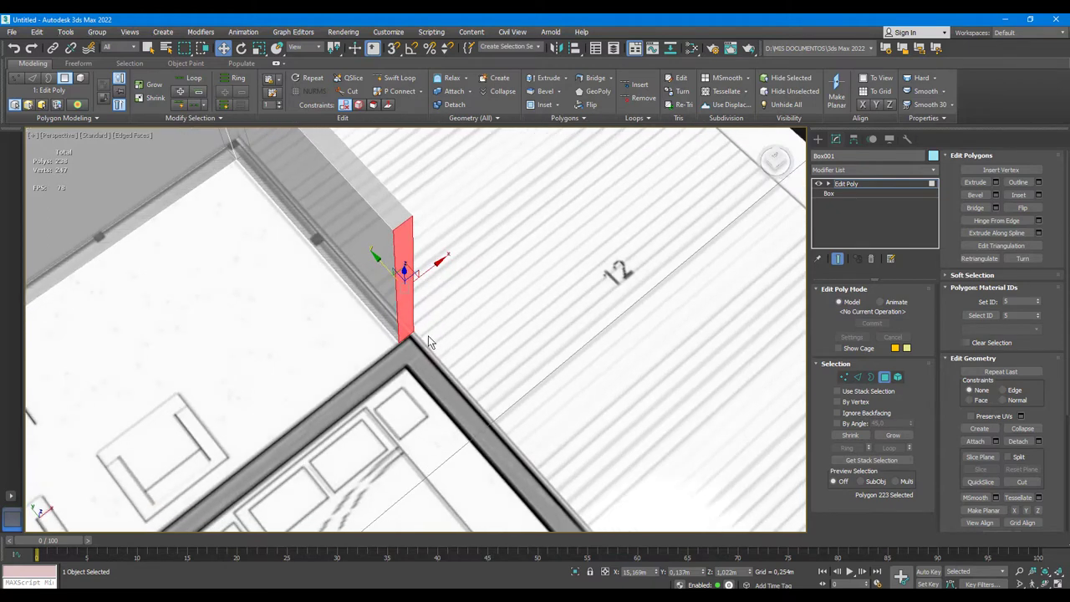
click(469, 256)
alt+middle_drag(414, 264, 428, 301)
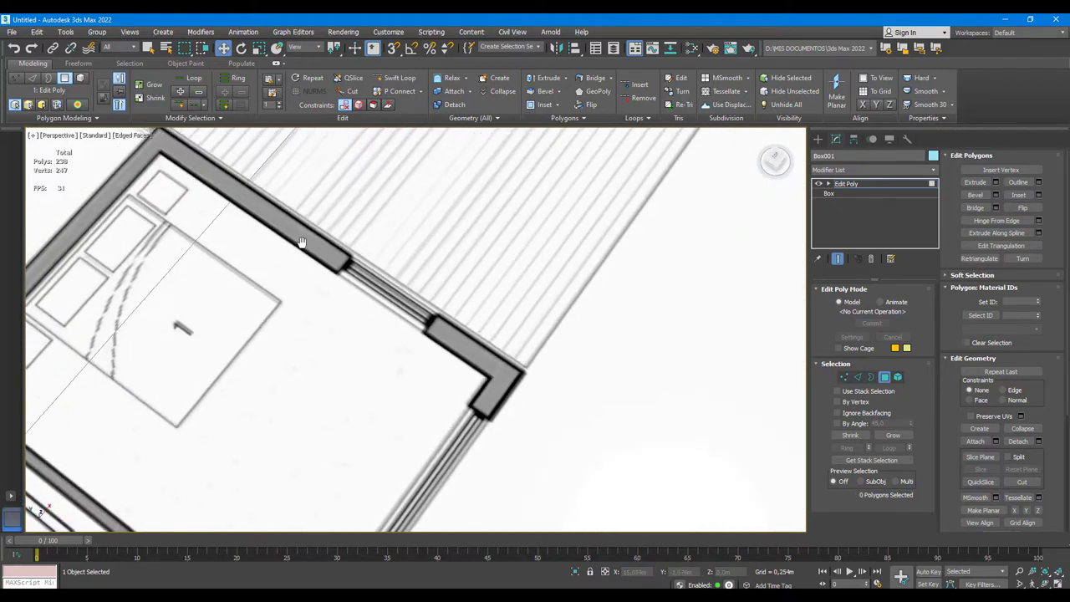
key(alt+shift+w)
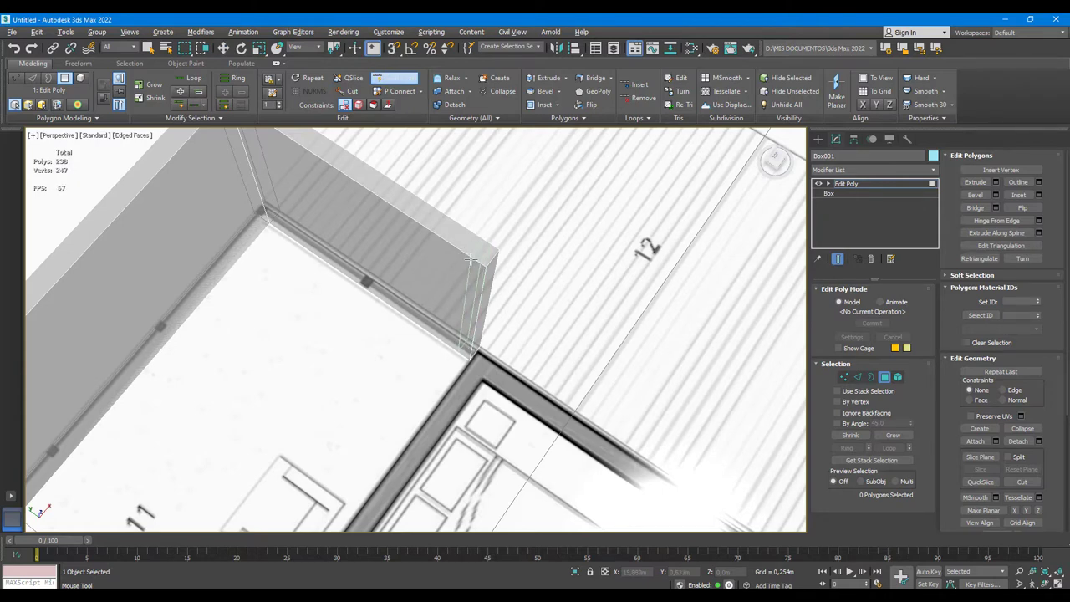
click(469, 257)
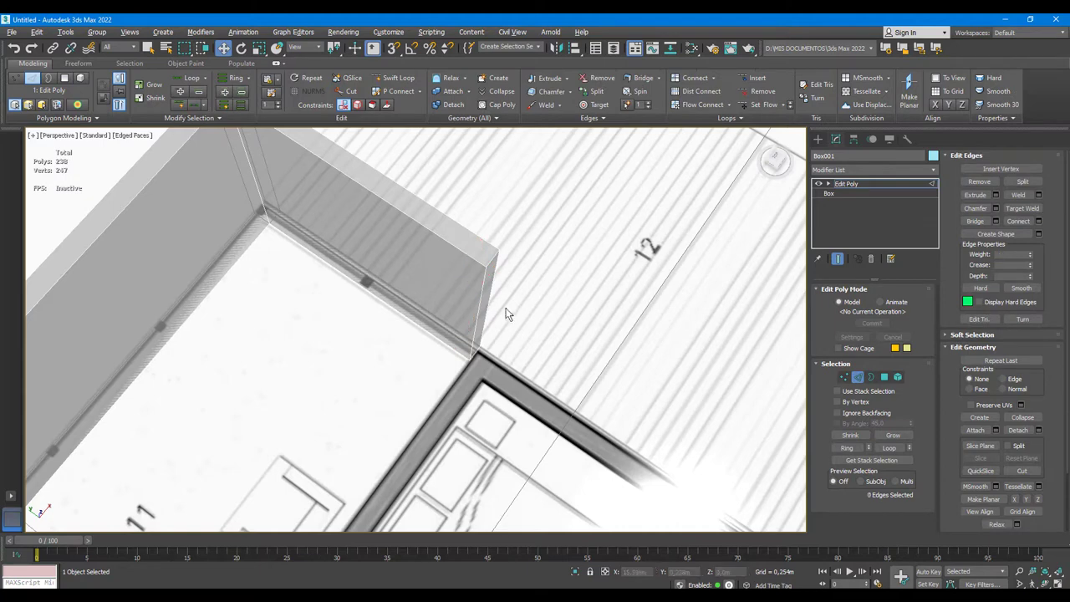
middle_drag(504, 309, 491, 304)
- Select the wall's end face and extend it outward along the plan
key(4)
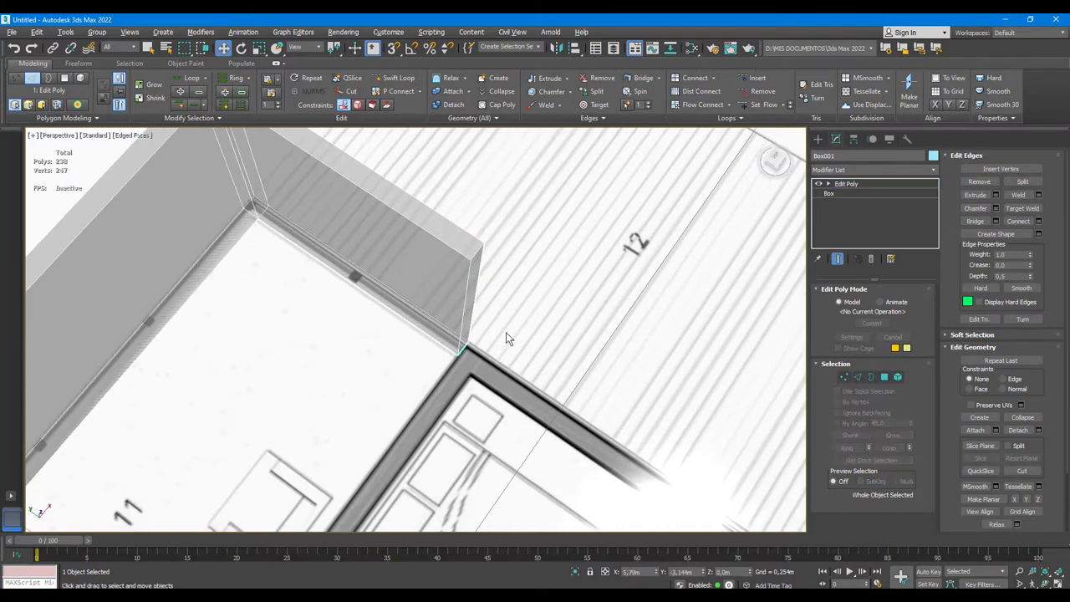
key(5)
click(472, 310)
key(4)
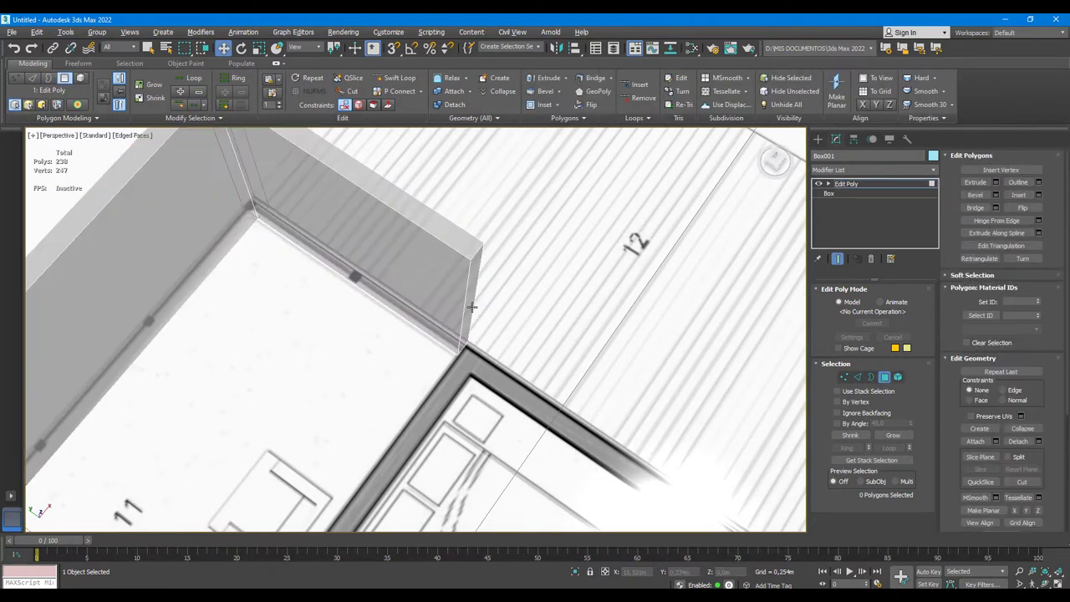
click(472, 306)
click(458, 292)
click(464, 292)
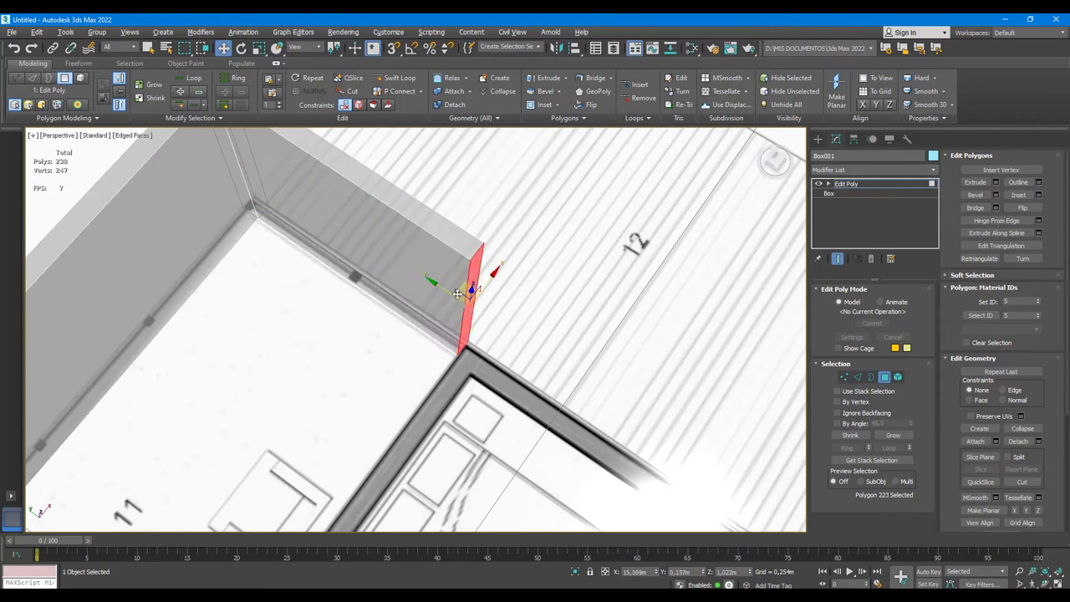
drag(456, 295, 474, 305)
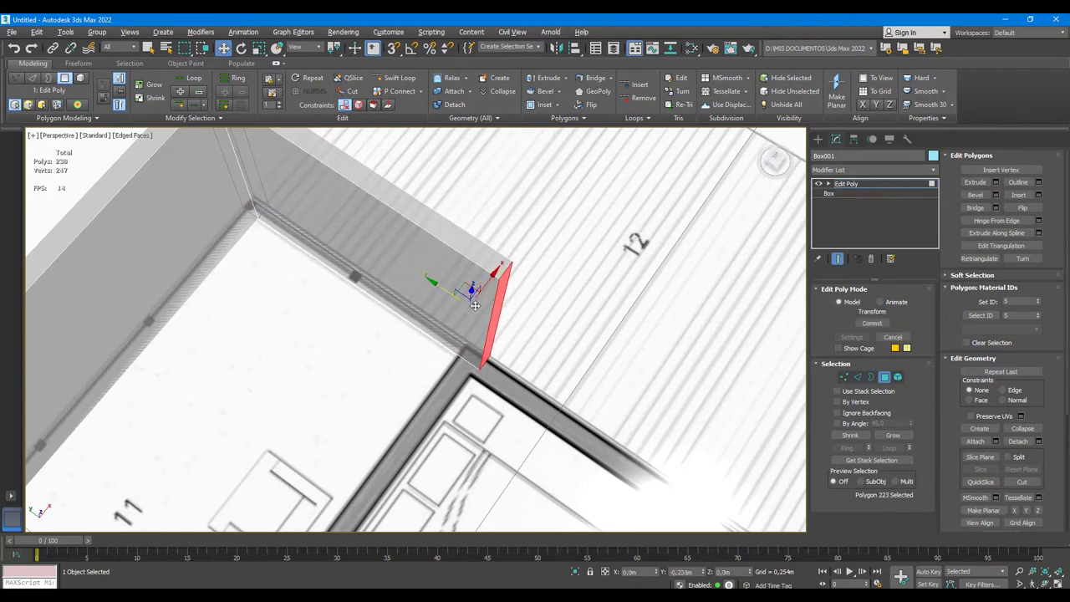
alt+middle_drag(475, 305, 510, 228)
click(508, 149)
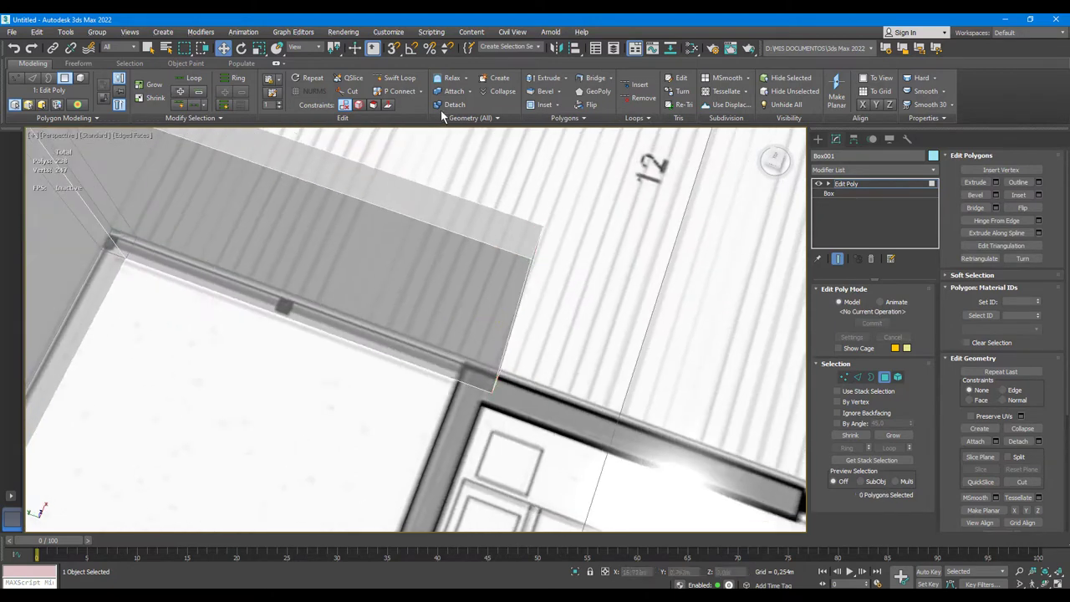
- Slice across the wall with QSlice and extrude the wall end to the left
click(393, 77)
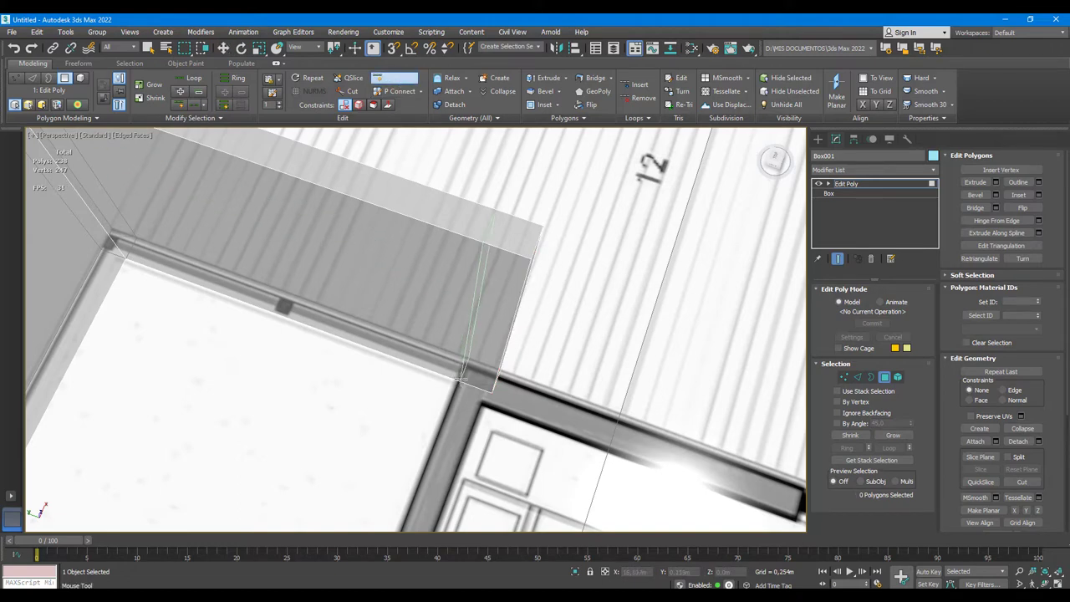
key(2)
click(460, 379)
key(w)
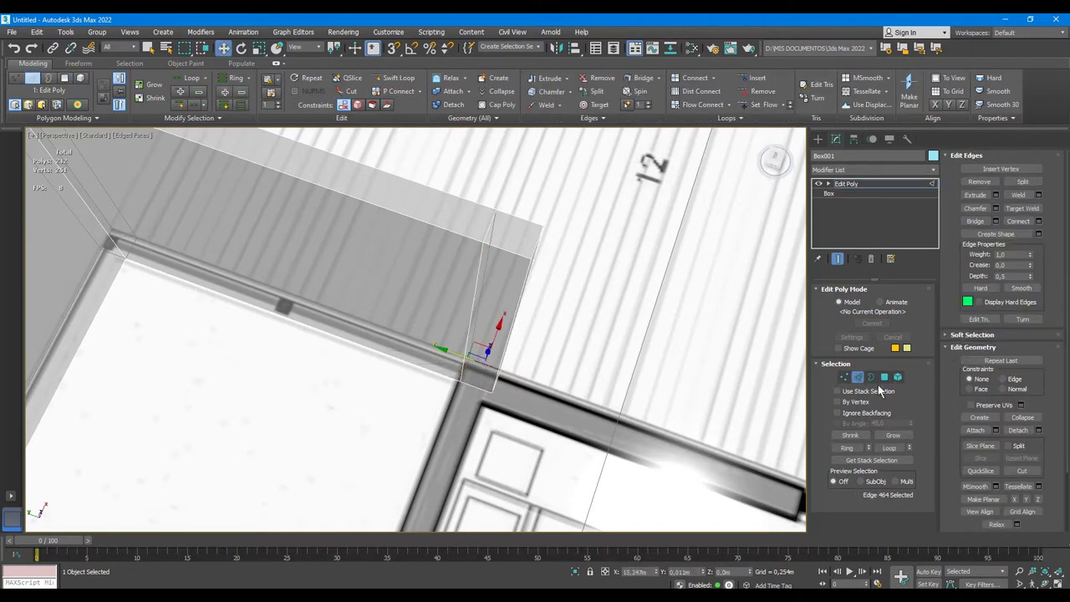
key(4)
click(487, 335)
alt+middle_drag(486, 334, 483, 341)
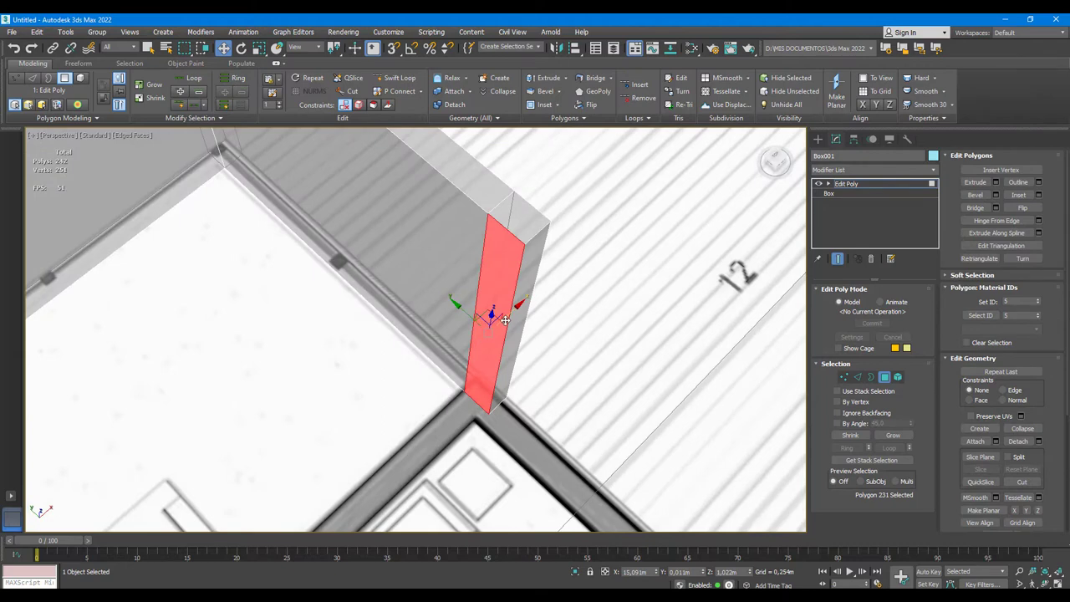
shift+drag(509, 315, 486, 323)
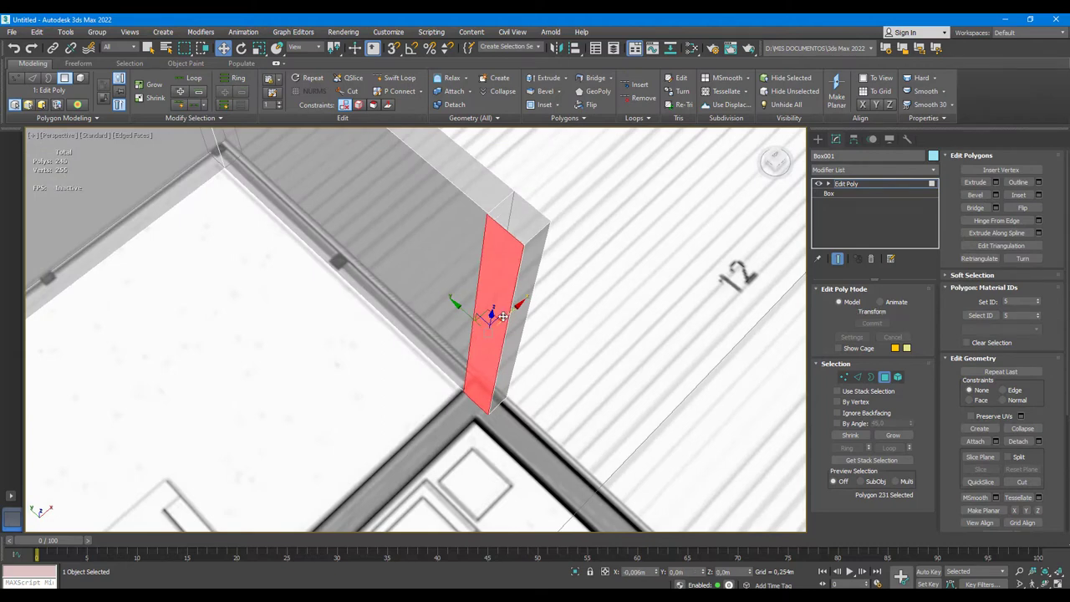
mouse_move(485, 323)
alt+middle_down()
mouse_move(499, 354)
mouse_move(479, 311)
alt+middle_up()
- Select the post's side and front faces and stretch them into a long wall
ctrl+click(452, 331)
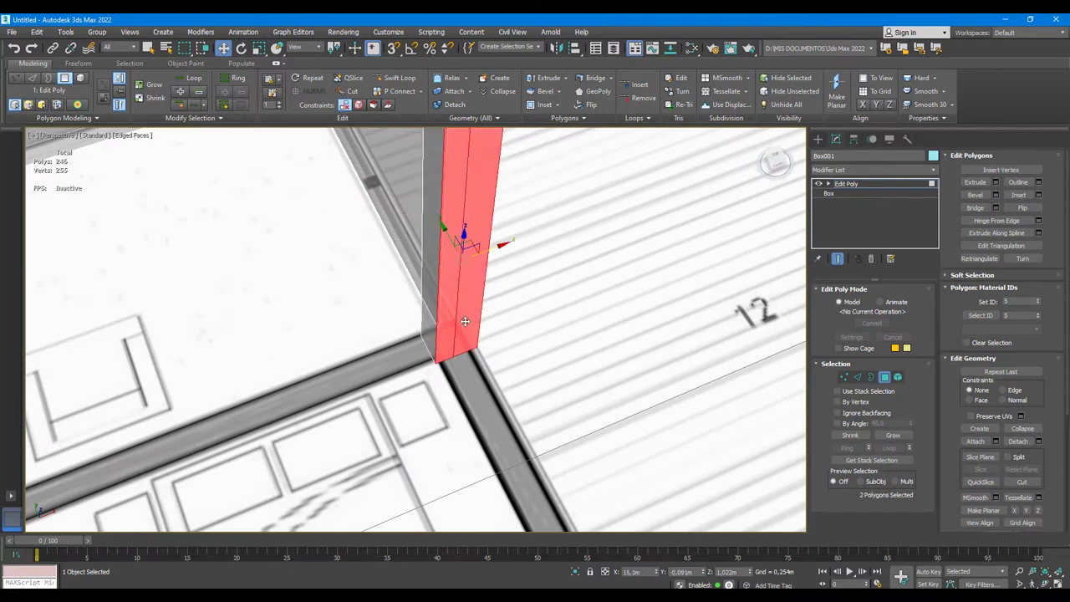
click(434, 317)
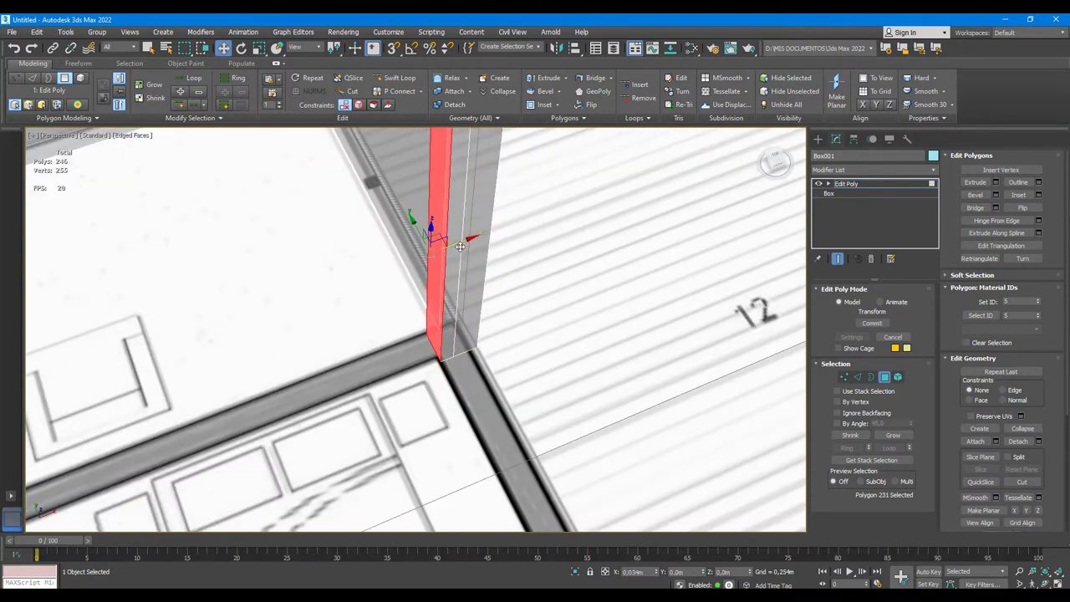
ctrl+click(447, 280)
scroll(445, 284, down, 2)
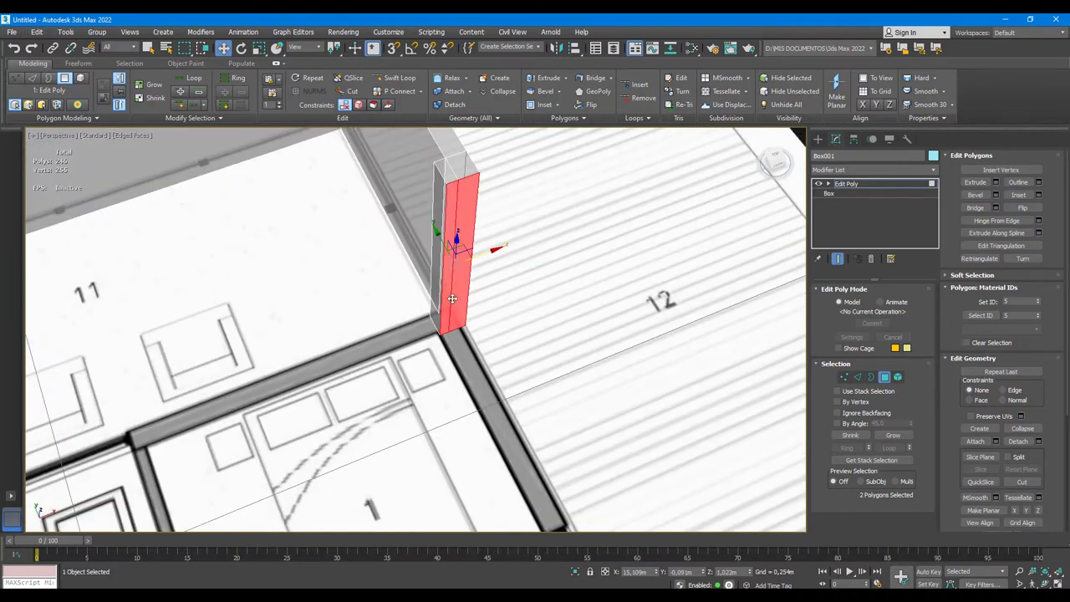
click(493, 287)
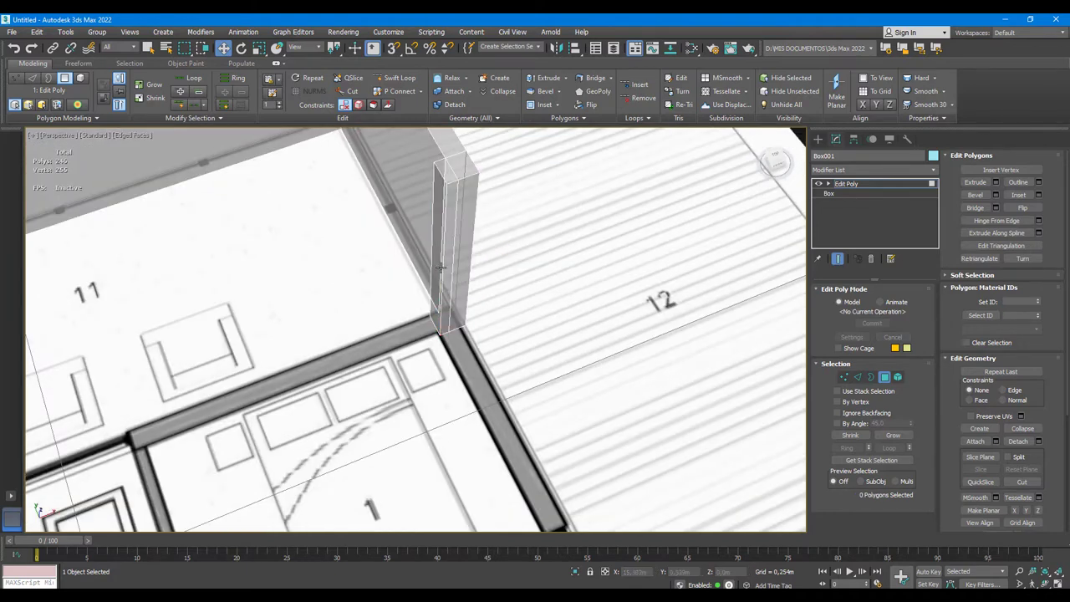
click(448, 269)
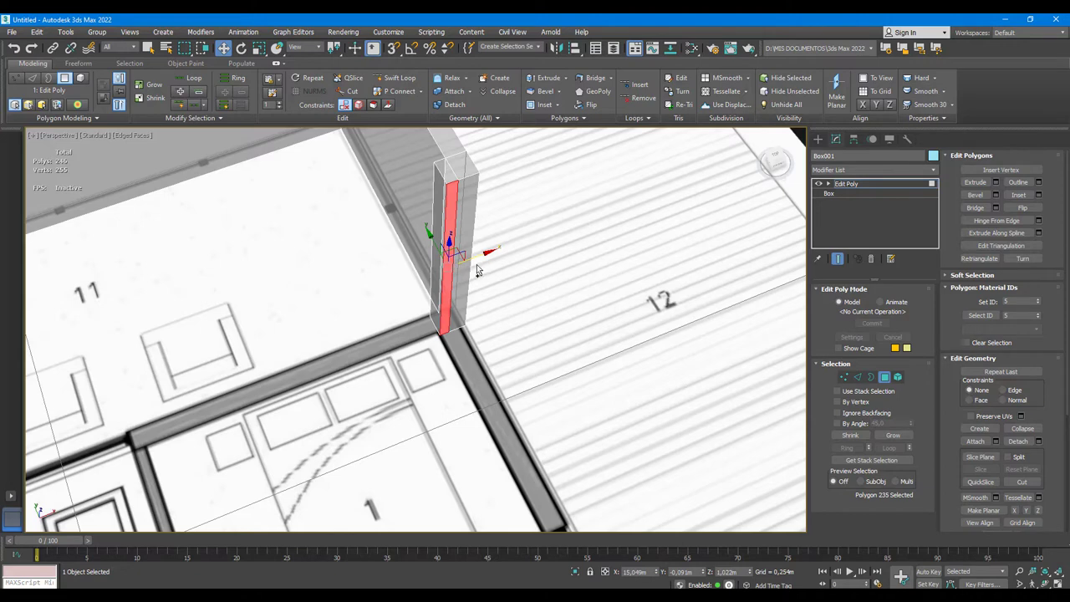
ctrl+click(463, 262)
alt+middle_drag(474, 278, 400, 237)
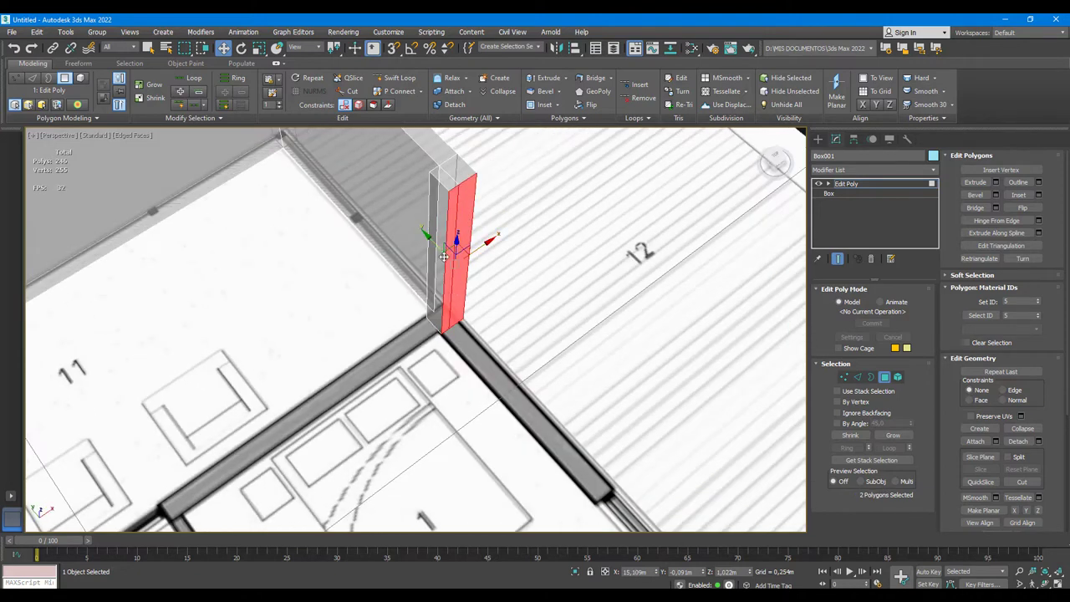
drag(400, 237, 570, 427)
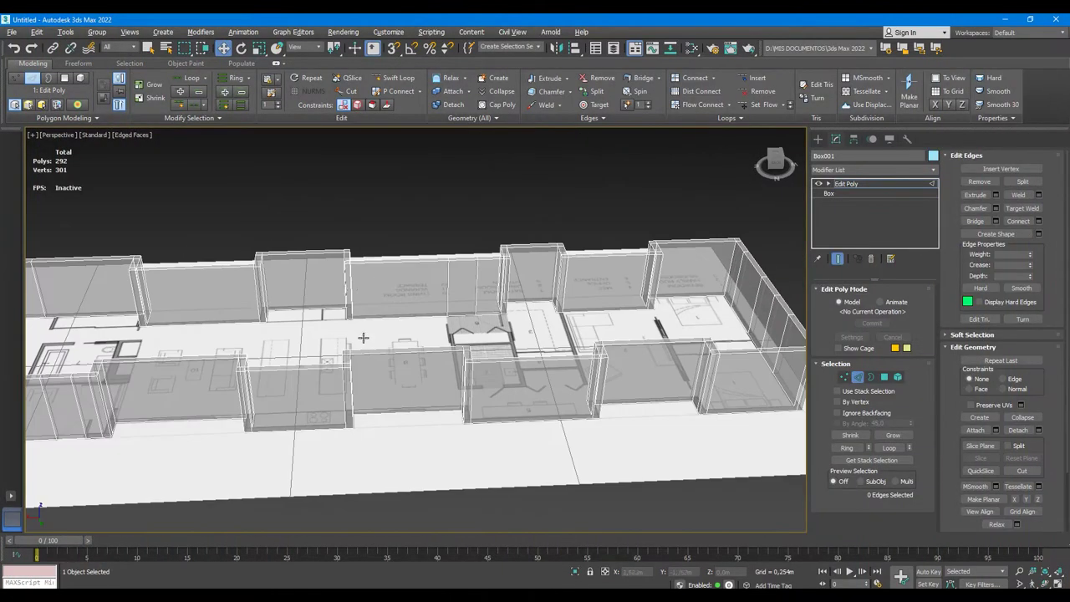
- Select the top faces of all walls using By Angle polygon selection
mouse_move(363, 338)
middle_down()
mouse_move(457, 332)
mouse_move(452, 348)
middle_up()
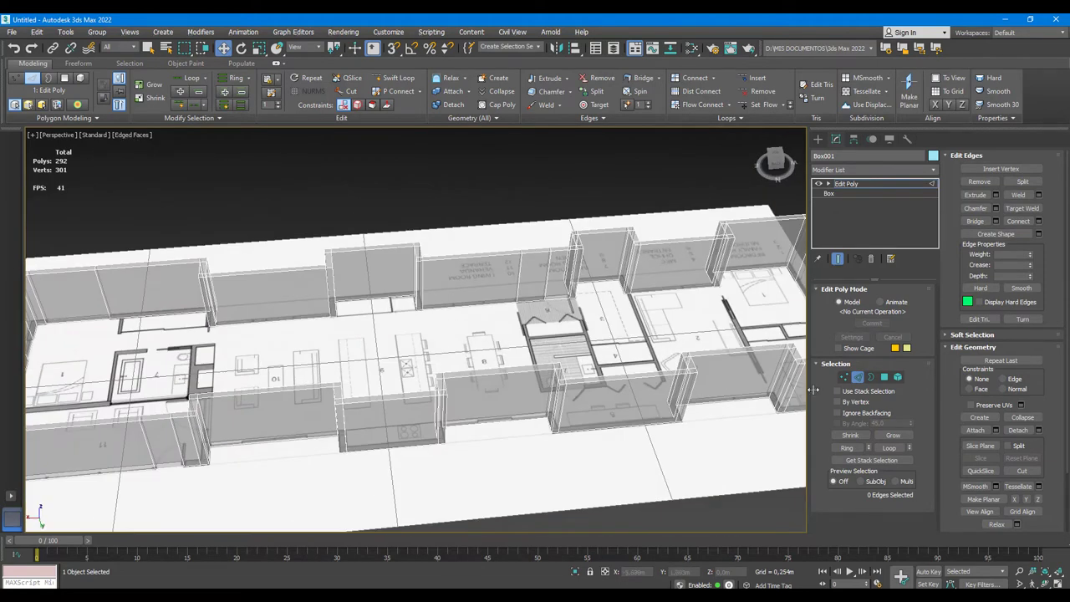
click(886, 379)
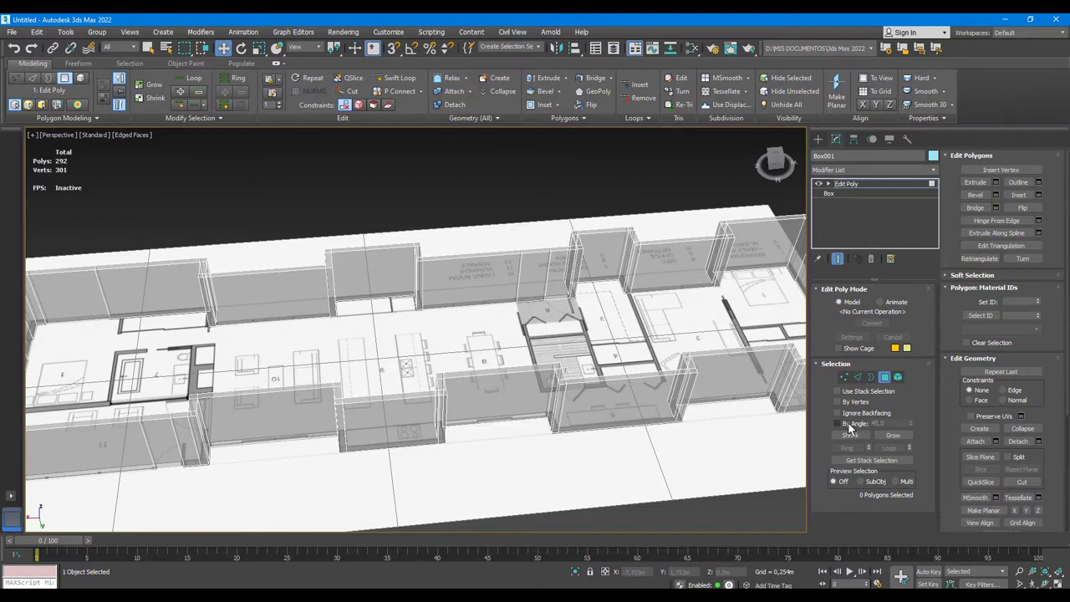
click(837, 423)
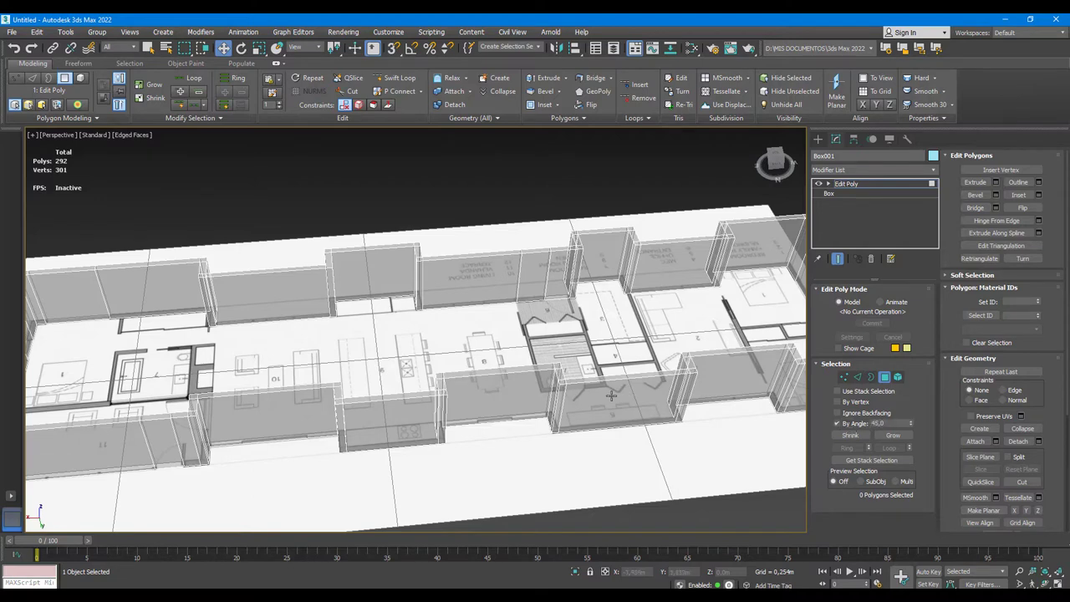
click(551, 366)
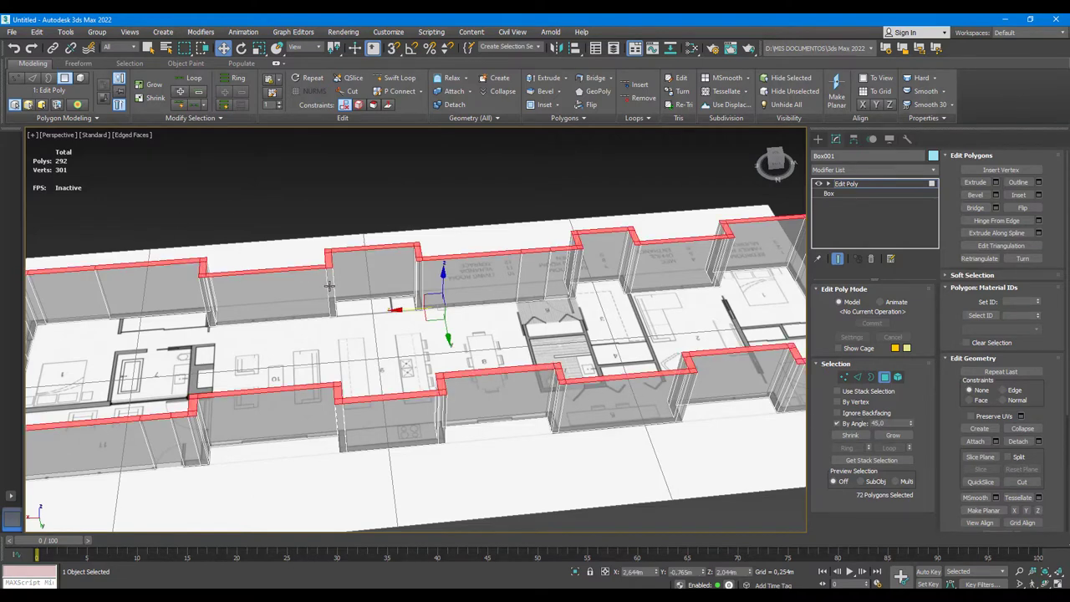
scroll(330, 286, down, 3)
scroll(383, 318, up, 3)
scroll(393, 318, up, 1)
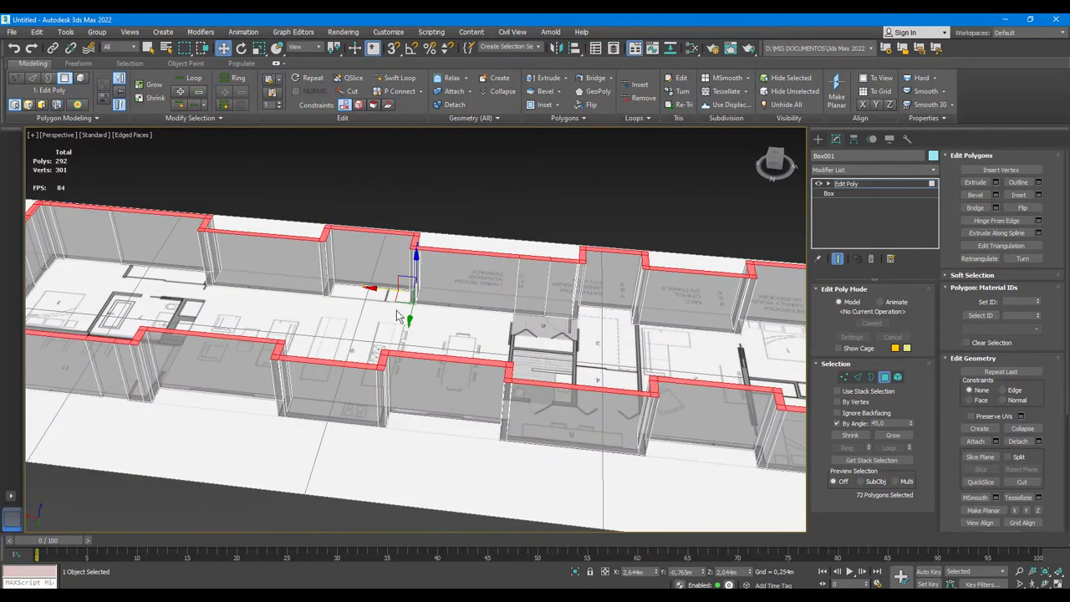
- Extrude the wall tops upward 1,2 m, then stack a further 0,9 m extrusion
double_click(739, 572)
text(0,9)
key(Return)
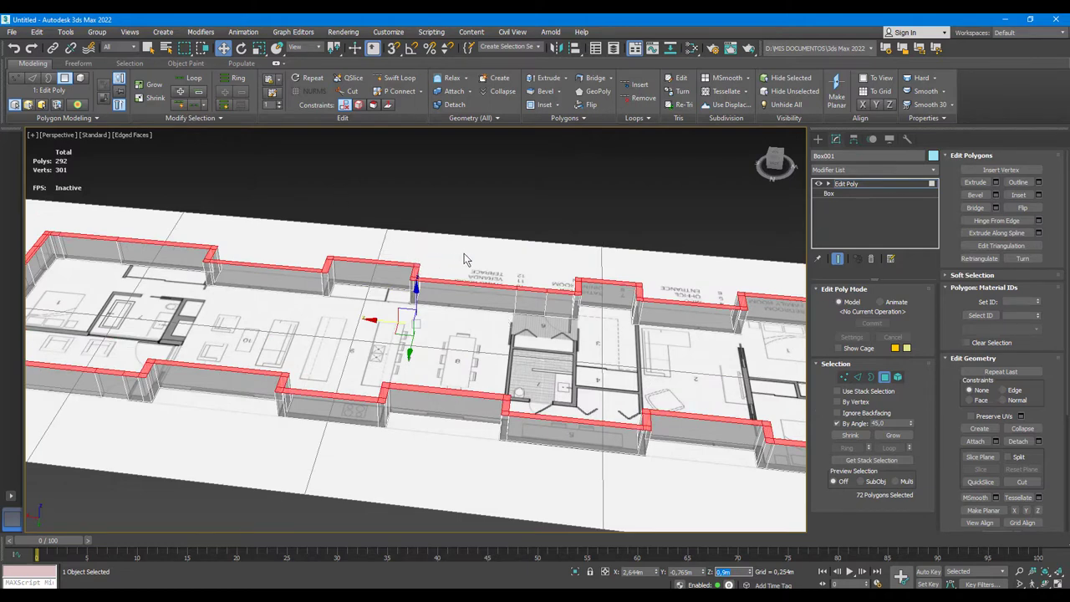
click(995, 183)
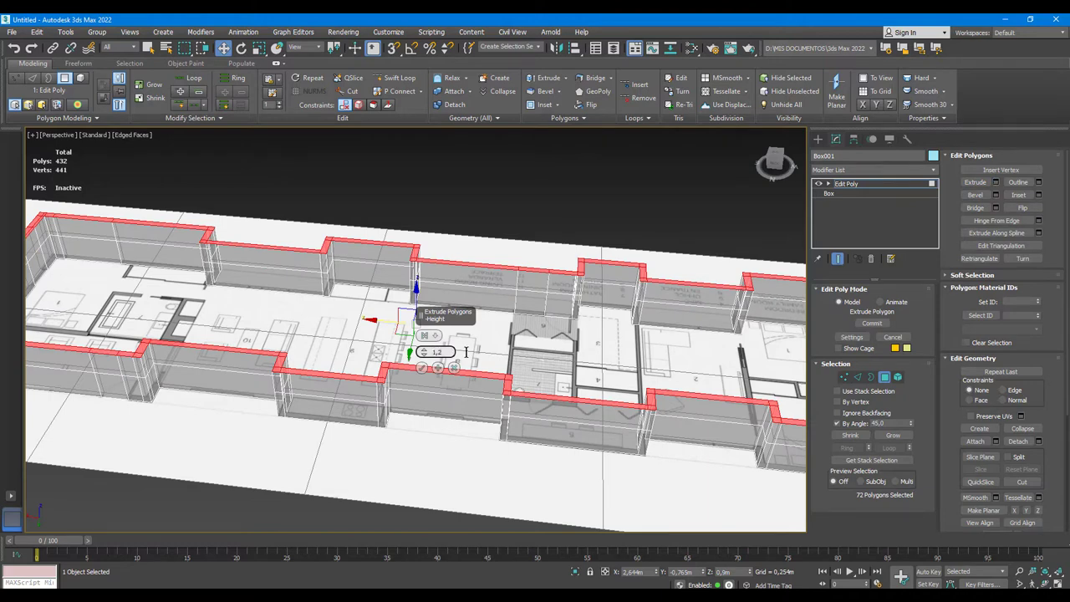
click(439, 369)
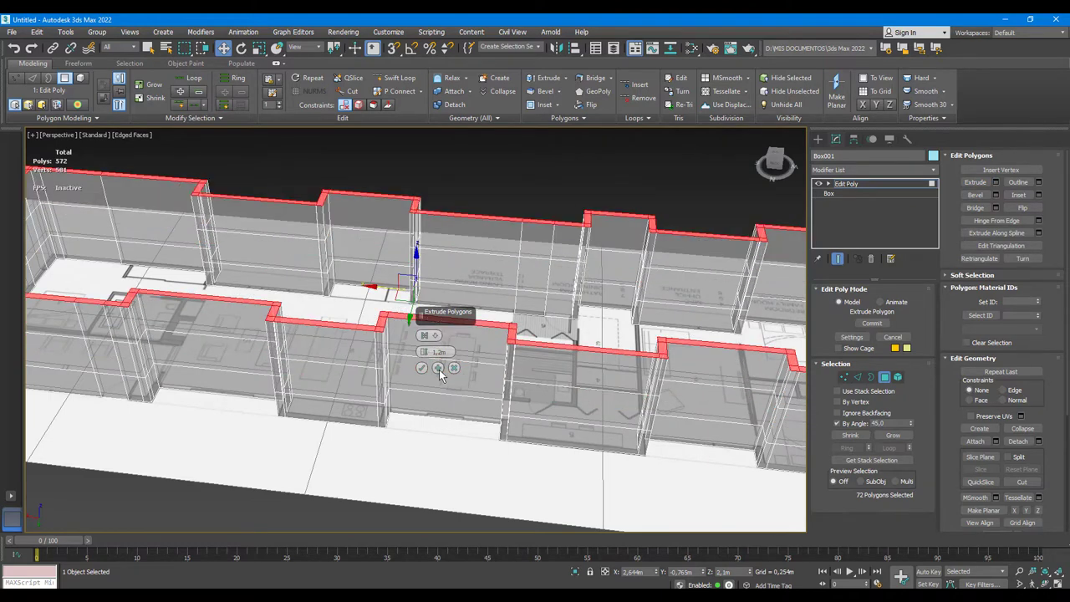
key(ctrl+z)
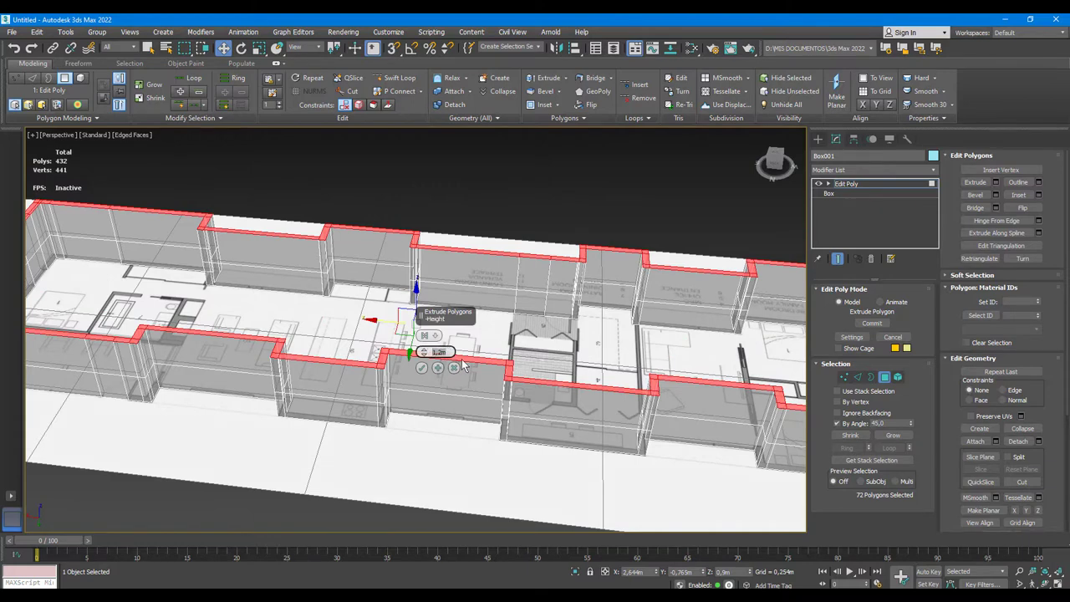
text(,9)
key(Return)
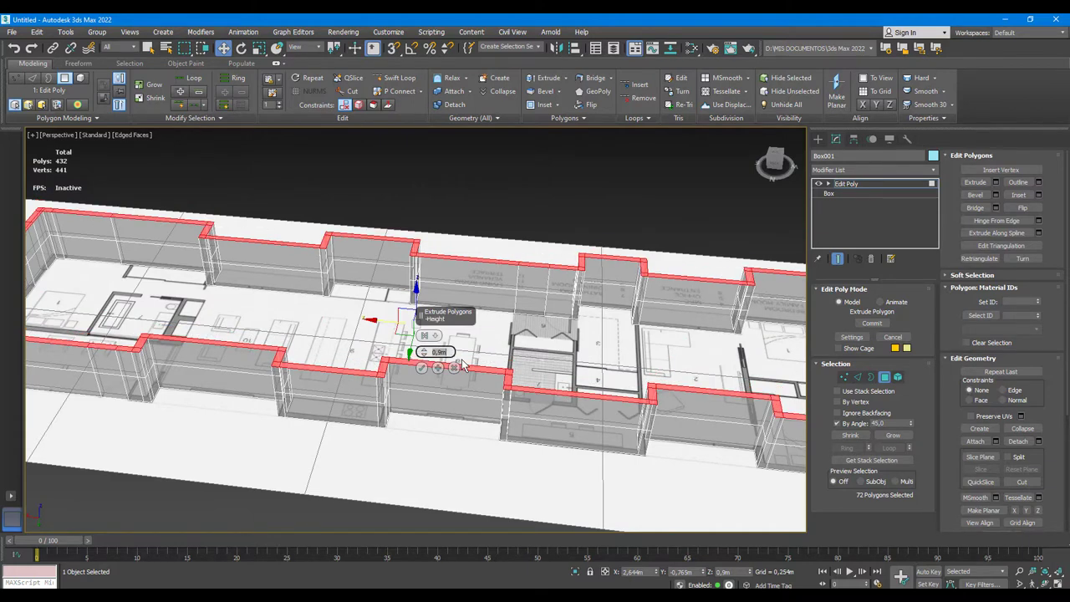
key(Return)
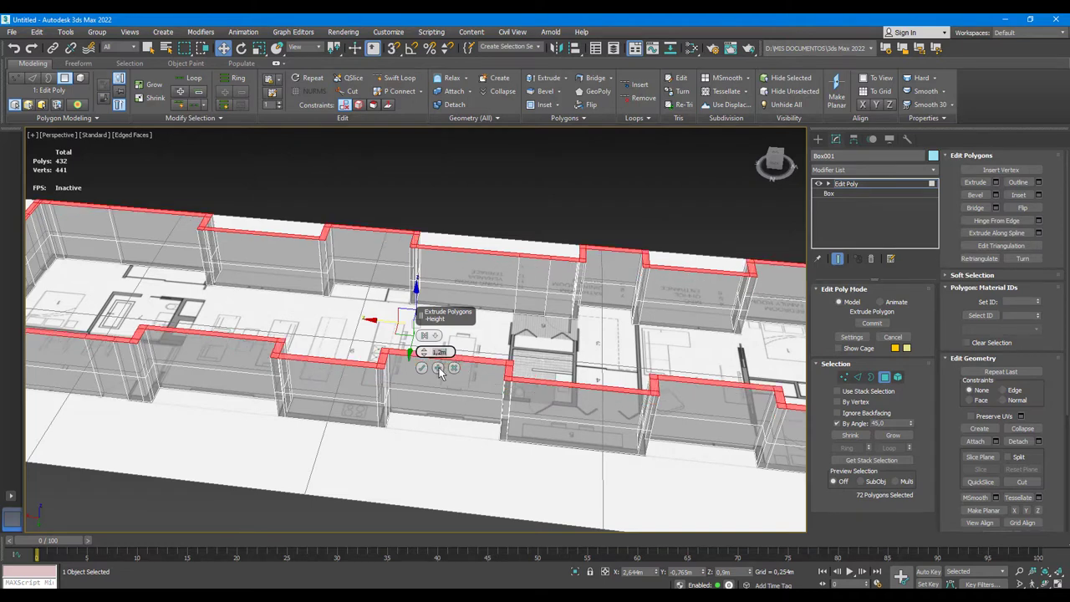
click(438, 368)
text(3)
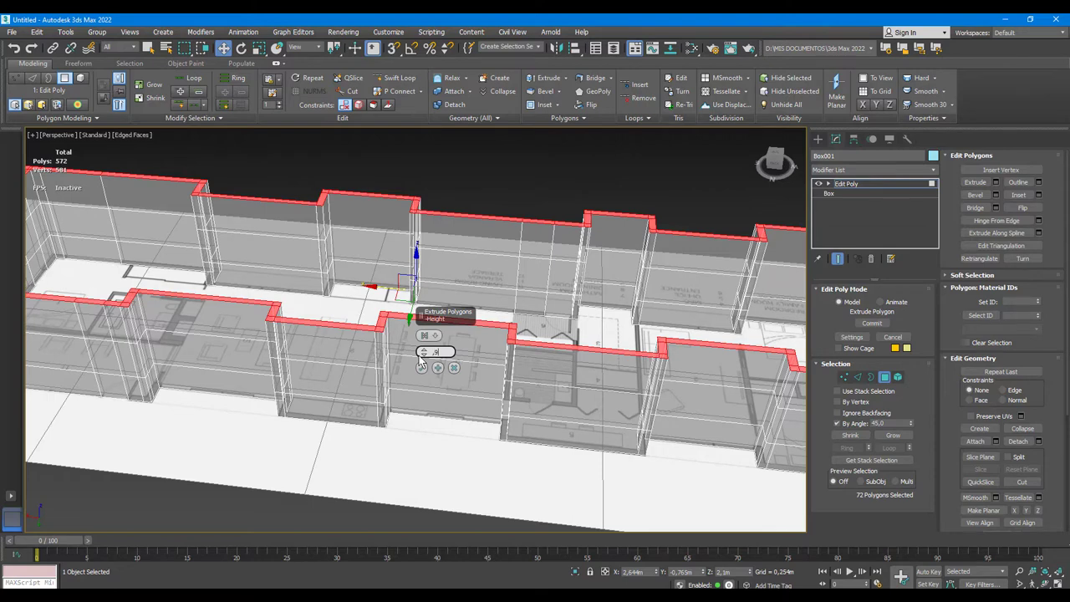
key(Return)
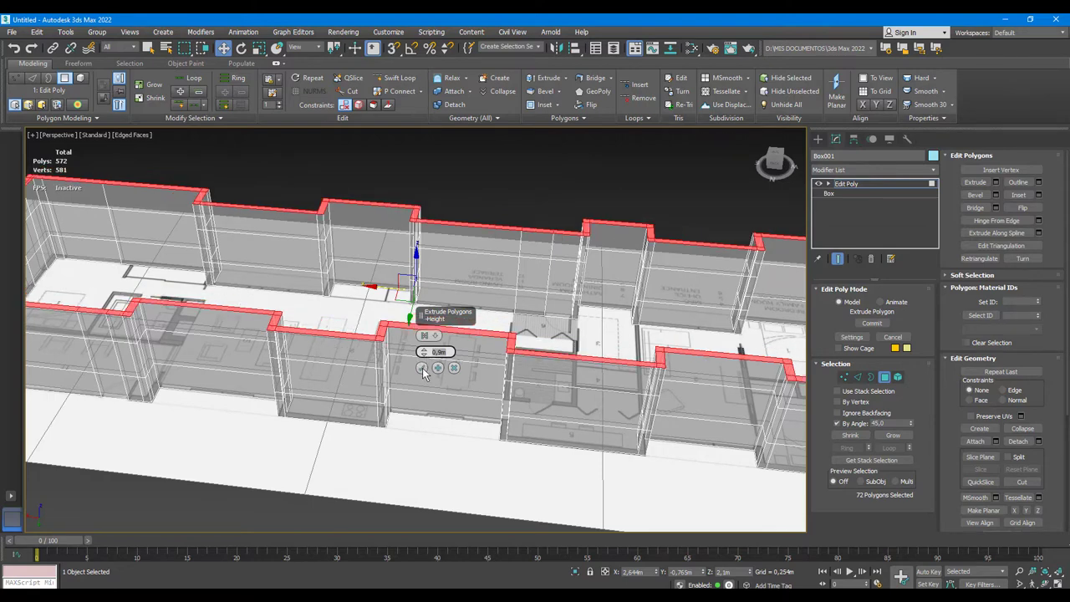
click(423, 368)
- Look down on the floor plan and switch Edit Poly to Vertex level
mouse_move(423, 374)
alt+middle_down()
mouse_move(365, 283)
mouse_move(412, 351)
mouse_move(586, 365)
mouse_move(523, 361)
mouse_move(537, 363)
alt+middle_up()
scroll(381, 287, up, 3)
scroll(334, 328, down, 3)
scroll(361, 335, up, 3)
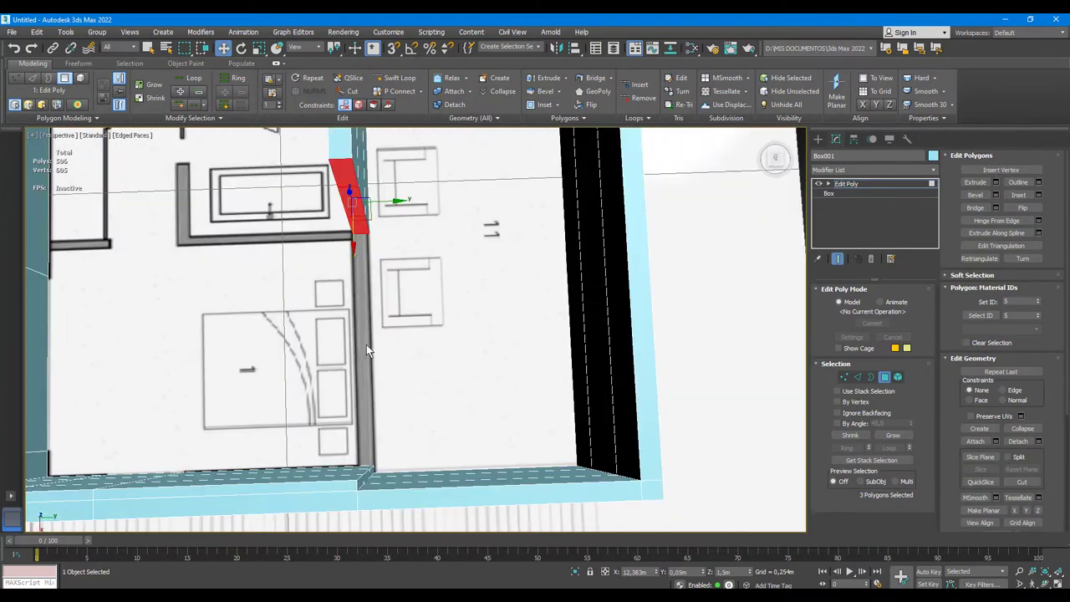
scroll(384, 376, up, 1)
click(845, 378)
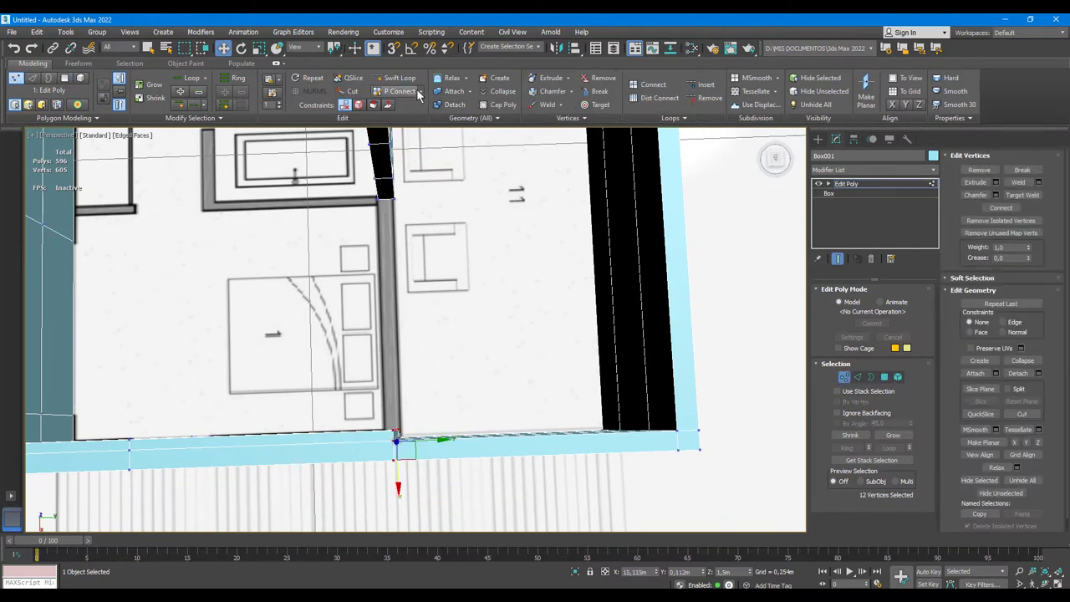
- Turn on Vertex snapping and snap the wall's end vertices onto the neighbouring wall
click(394, 48)
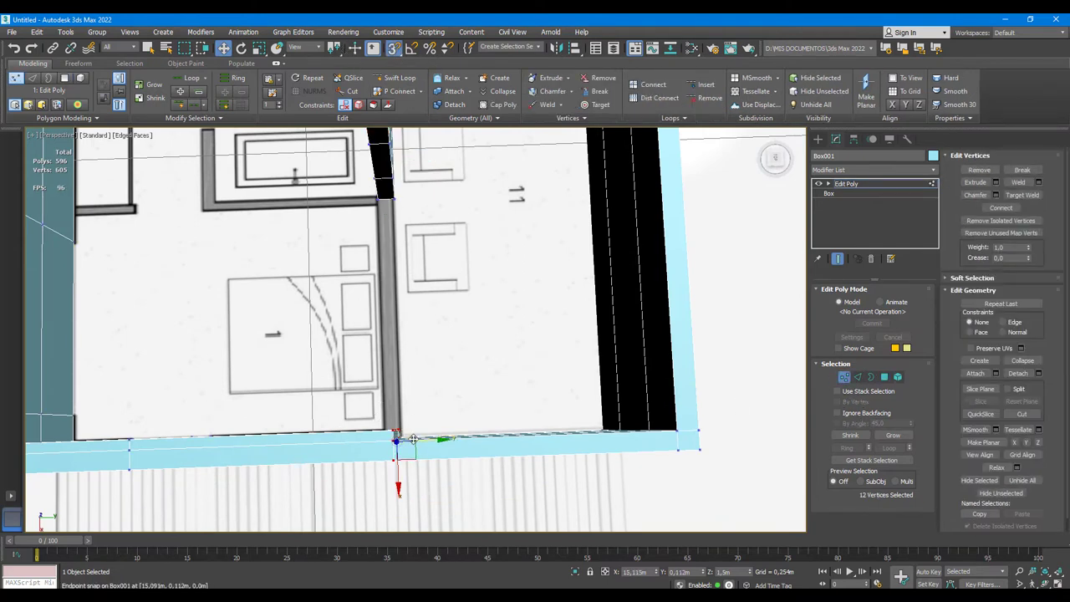
right_click(394, 48)
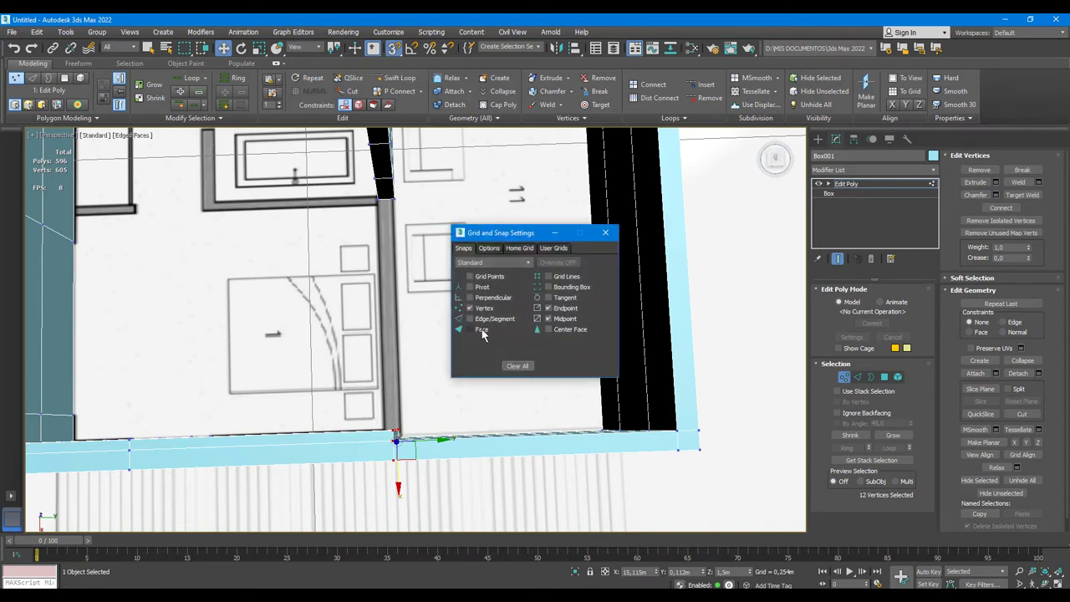
click(485, 309)
click(608, 233)
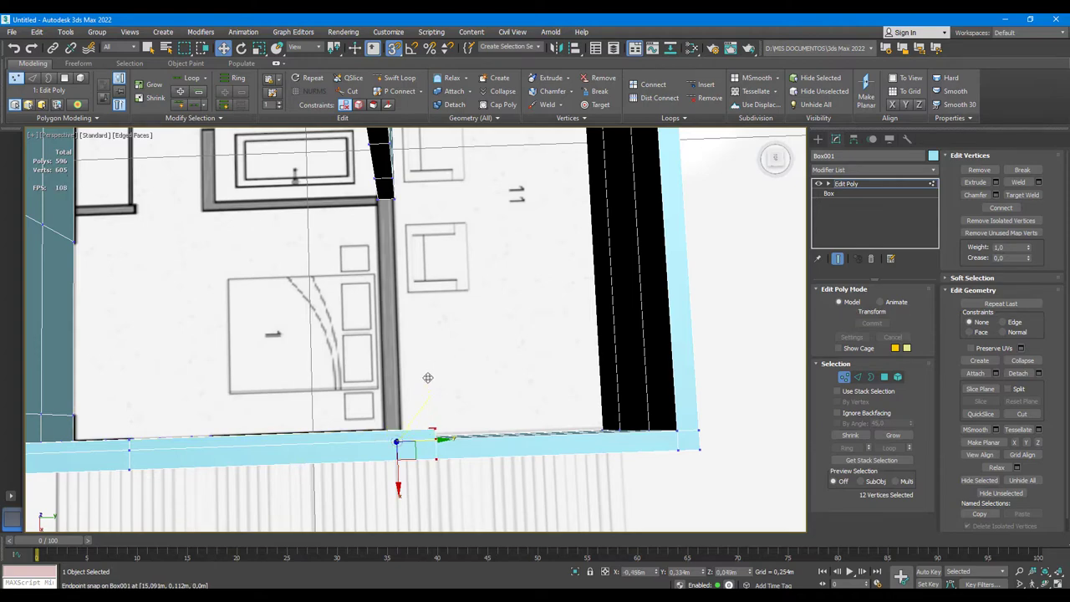
drag(400, 439, 391, 178)
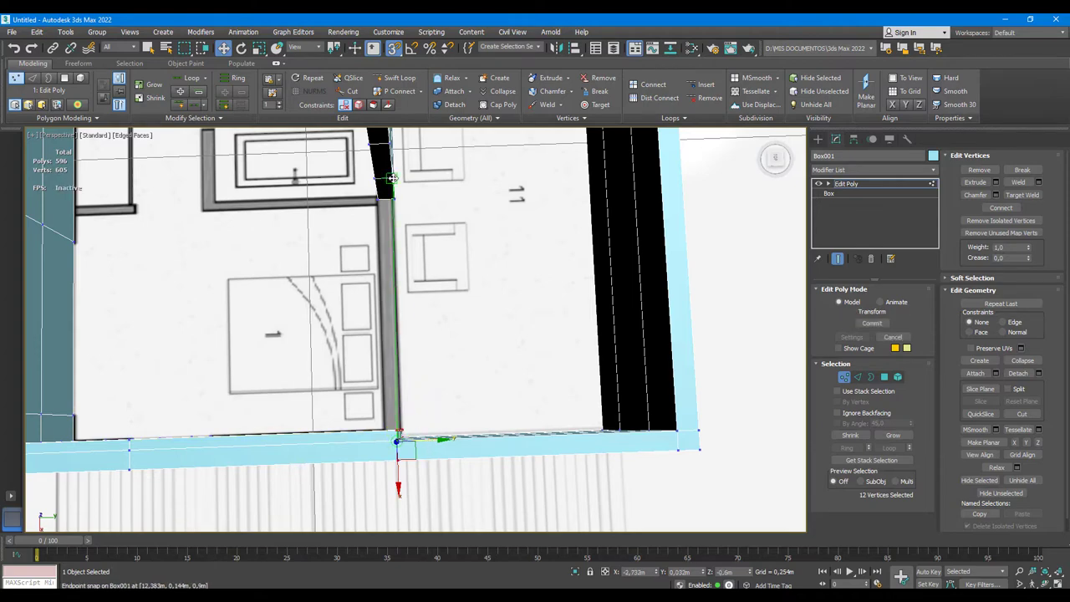
alt+middle_drag(392, 306, 763, 359)
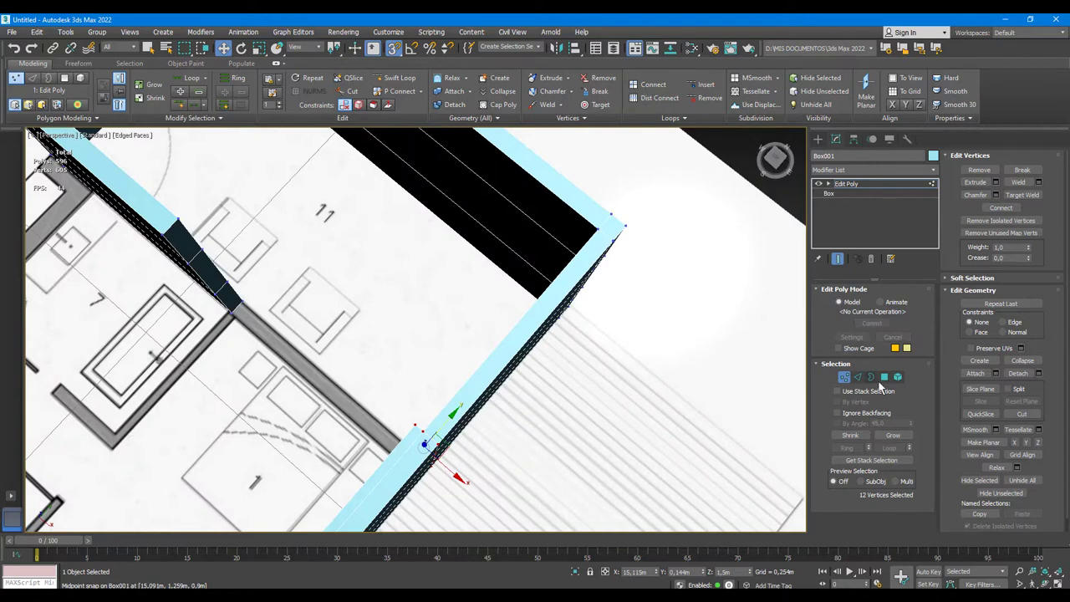
- Stretch the wall's three end faces across to the outer wall's midpoint
click(885, 377)
click(194, 242)
alt+middle_drag(203, 250, 297, 295)
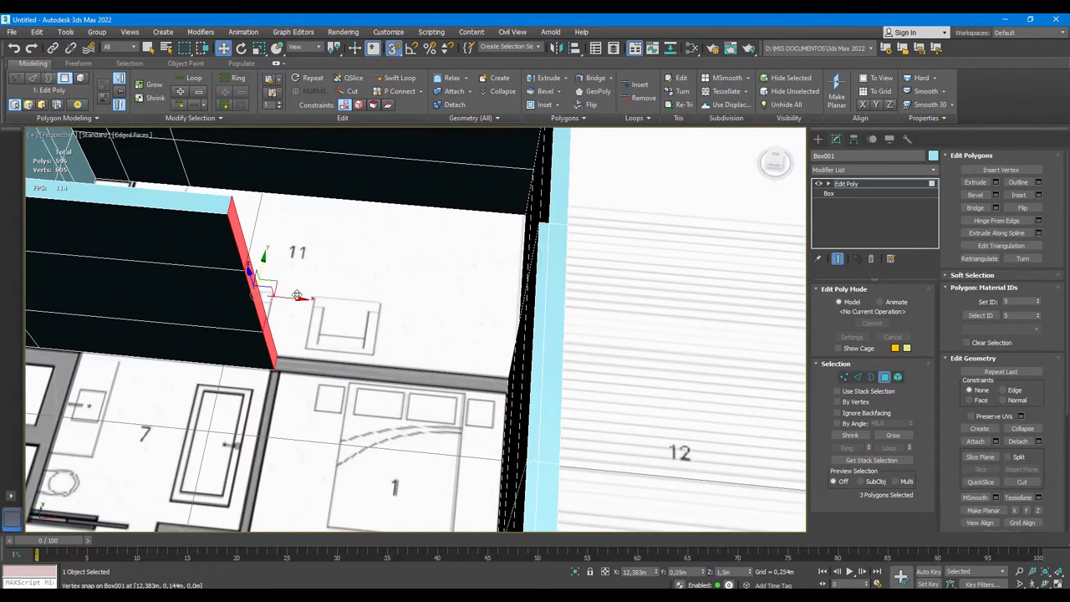
drag(297, 295, 539, 235)
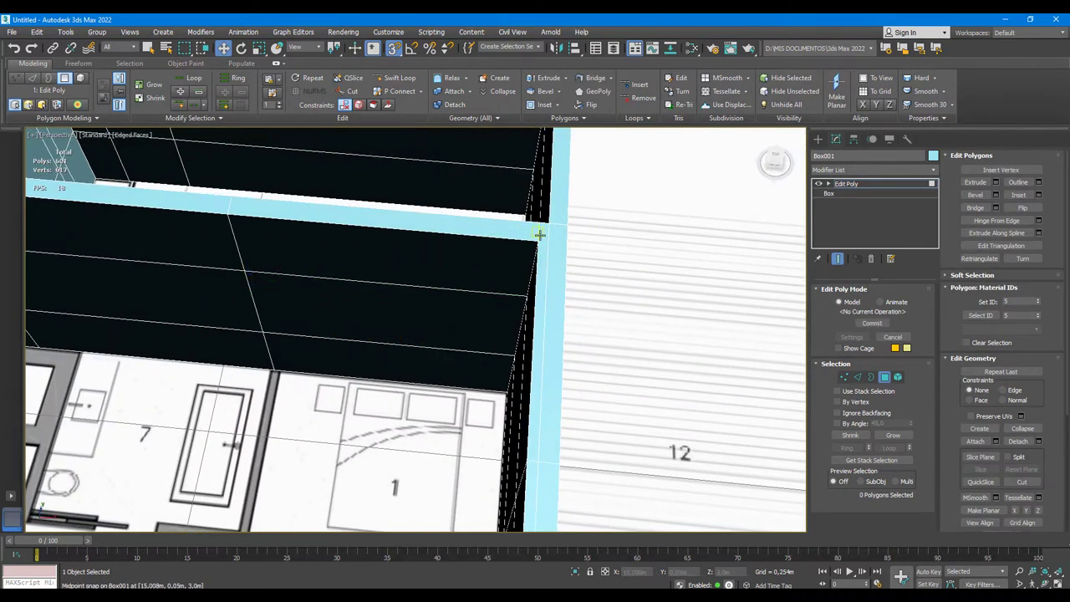
scroll(540, 222, up, 2)
scroll(526, 213, up, 3)
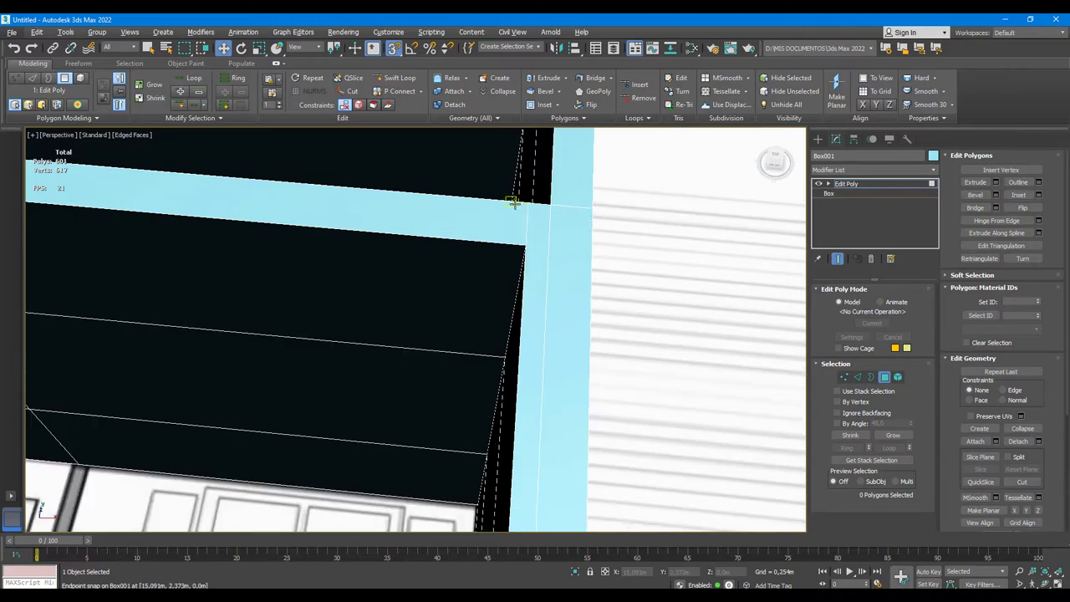
scroll(513, 203, down, 3)
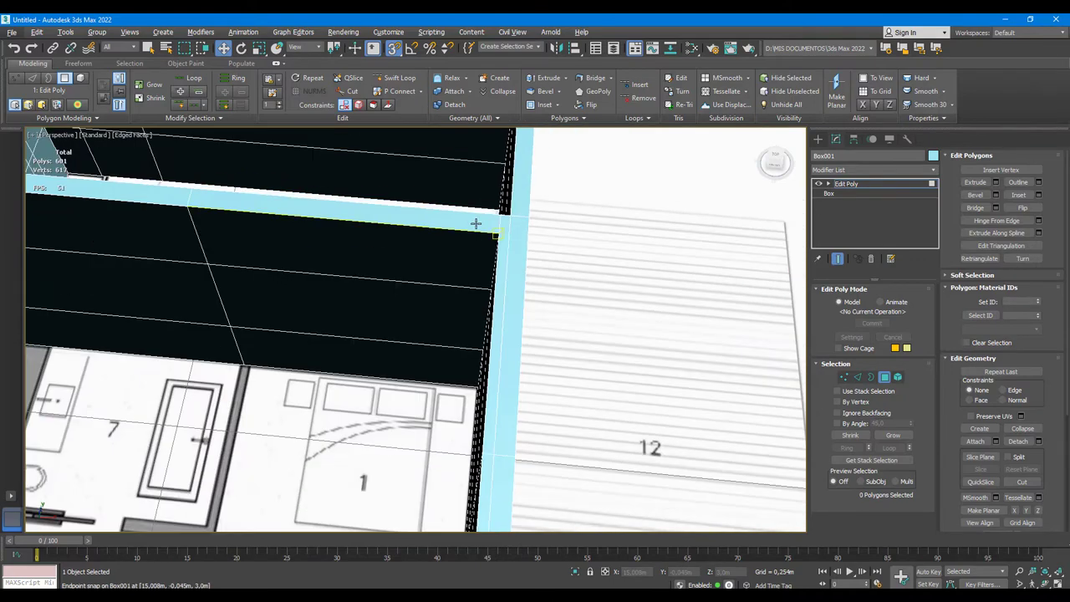
mouse_move(402, 239)
alt+middle_down()
mouse_move(393, 210)
mouse_move(449, 331)
mouse_move(346, 454)
mouse_move(435, 275)
mouse_move(402, 346)
alt+middle_up()
scroll(416, 347, up, 2)
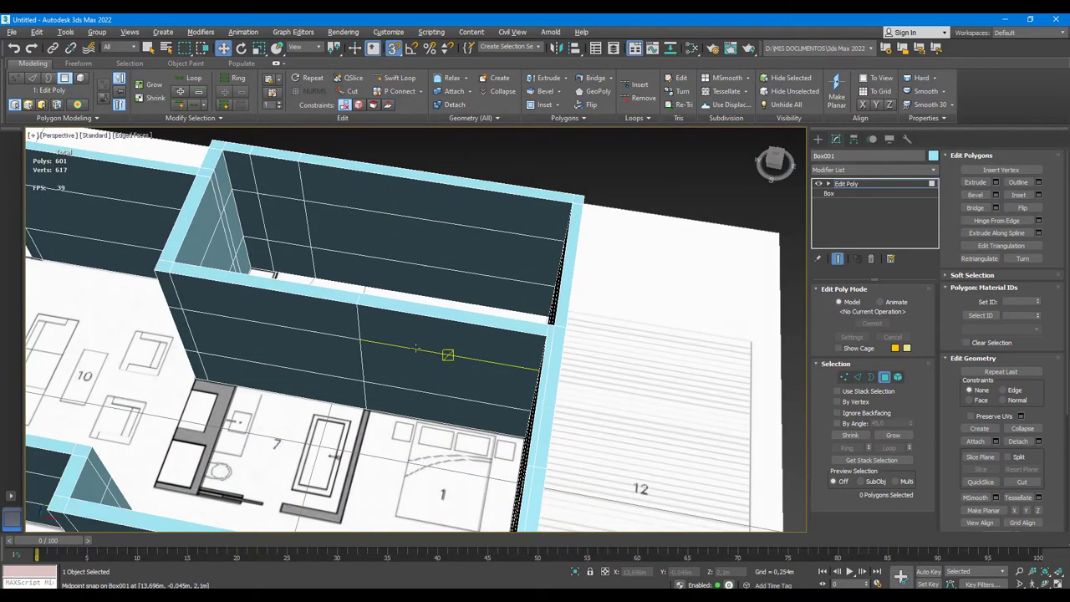
scroll(415, 347, down, 3)
mouse_move(318, 318)
alt+middle_down()
mouse_move(566, 272)
mouse_move(394, 365)
mouse_move(424, 356)
alt+middle_up()
scroll(457, 366, up, 3)
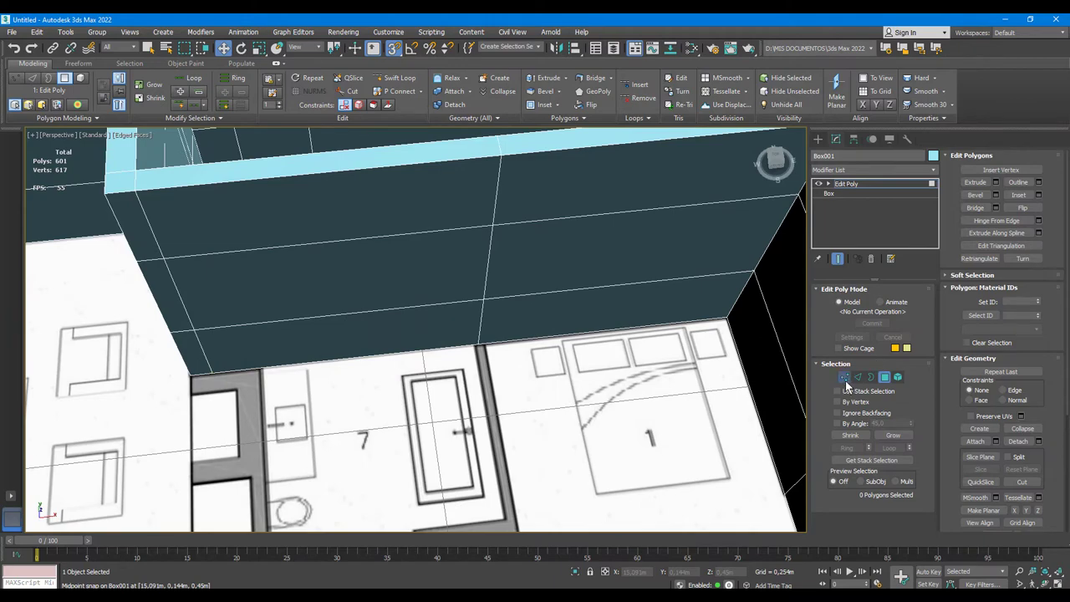
- Select the vertices on the wall face and try moving them, then cancel the move
click(844, 377)
mouse_move(418, 251)
alt+middle_down()
mouse_move(429, 196)
mouse_move(418, 216)
mouse_move(417, 170)
alt+middle_up()
drag(422, 167, 462, 311)
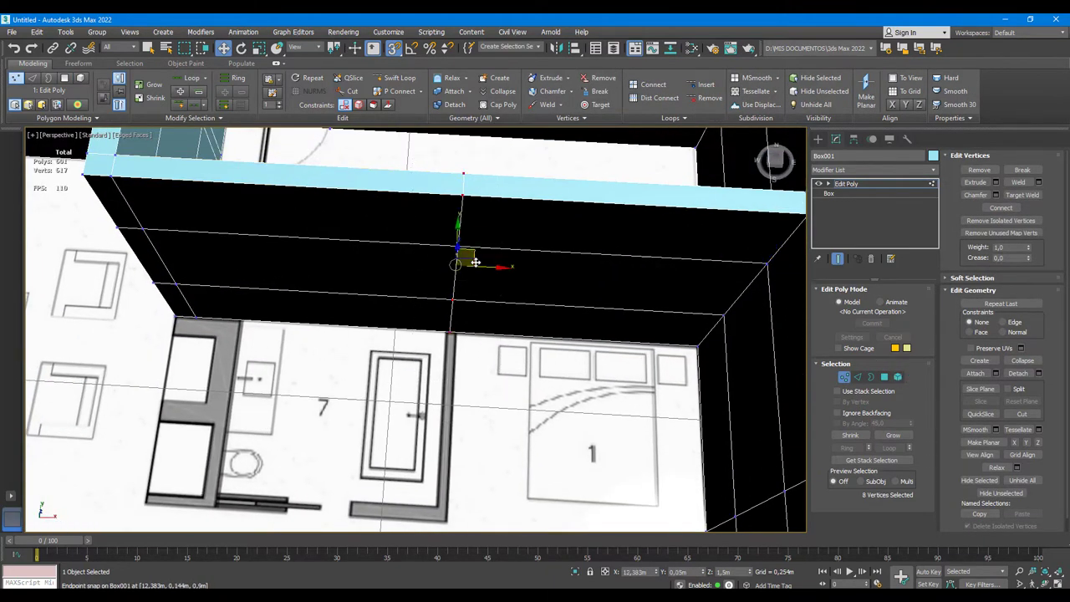
drag(475, 262, 488, 265)
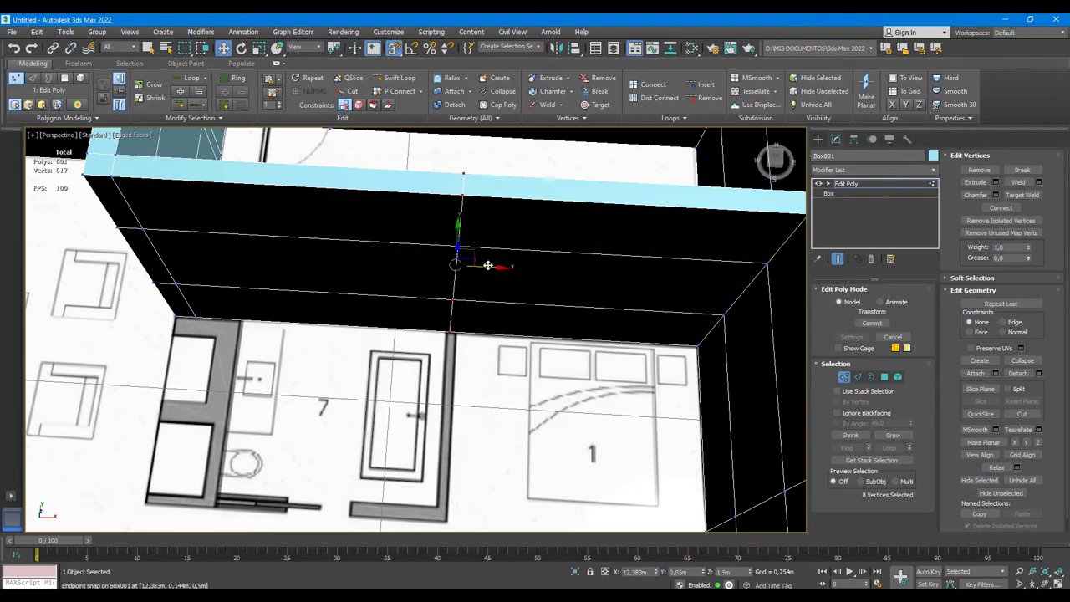
right_click(487, 265)
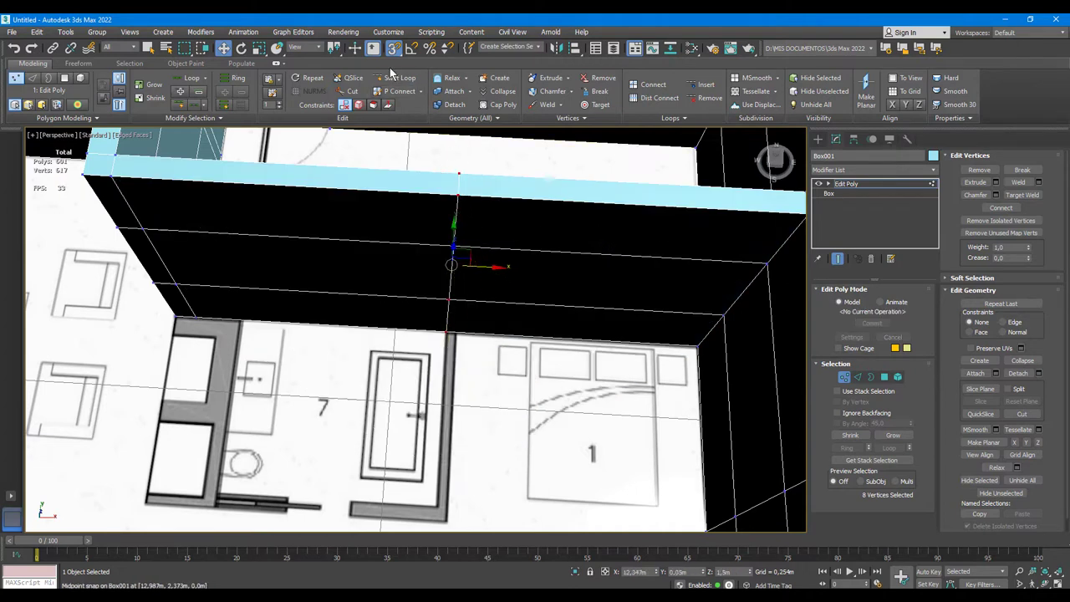
- Review the Snaps Toggle settings on the Options page
right_click(394, 47)
click(488, 247)
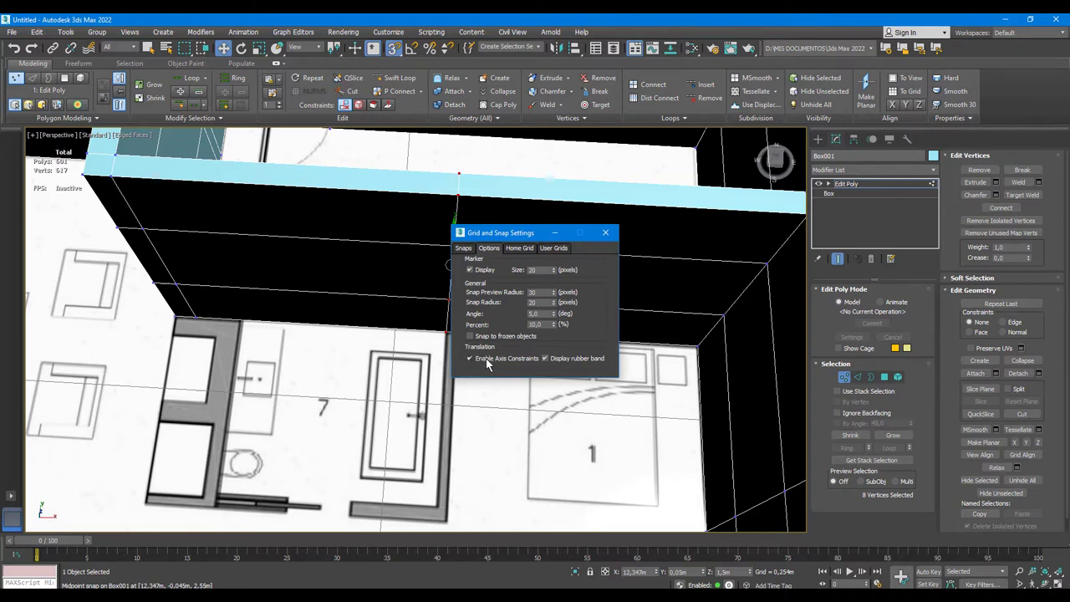
click(605, 232)
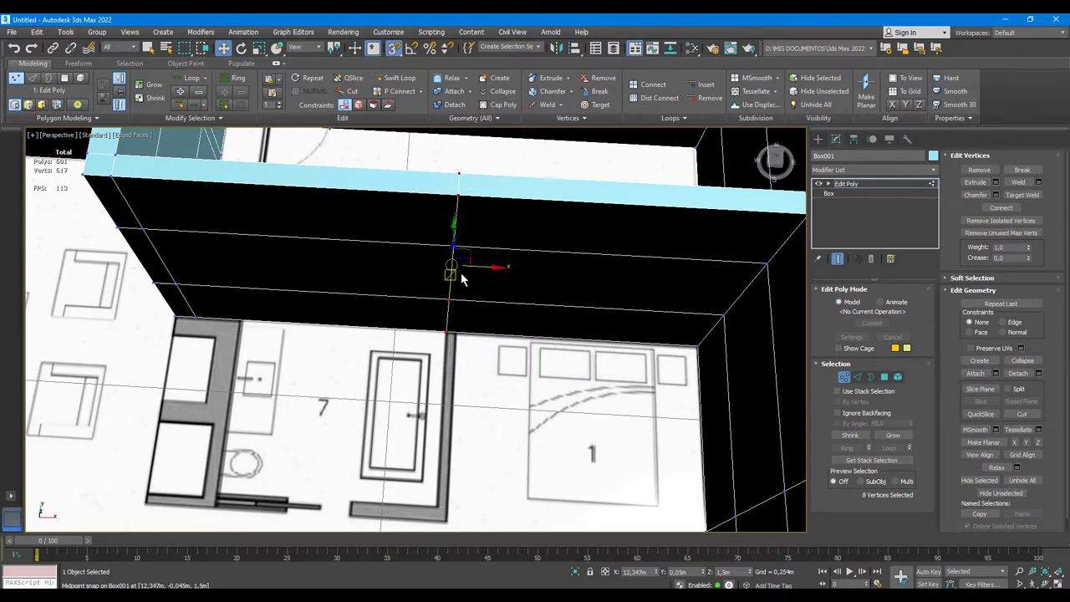
- Insert a vertical edge loop and extrude the new strip's faces into a wall panel
click(398, 78)
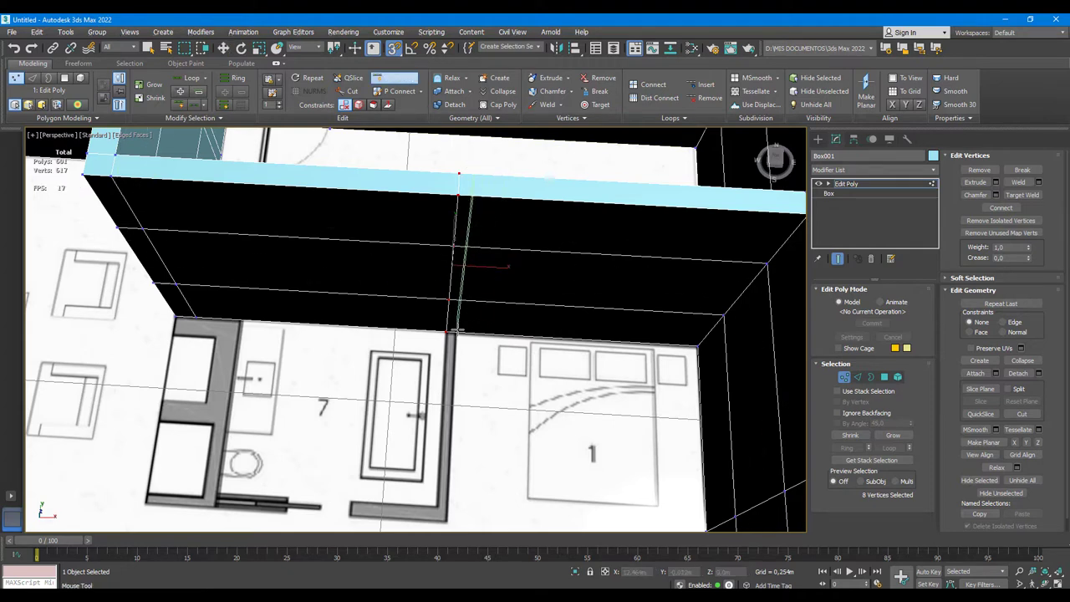
click(457, 330)
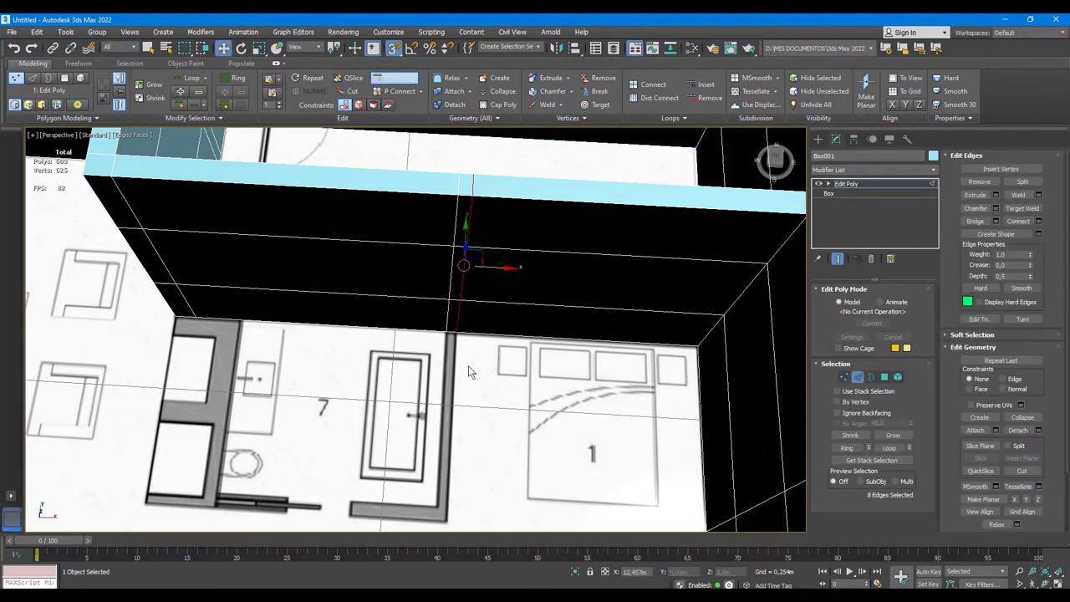
click(884, 377)
click(454, 311)
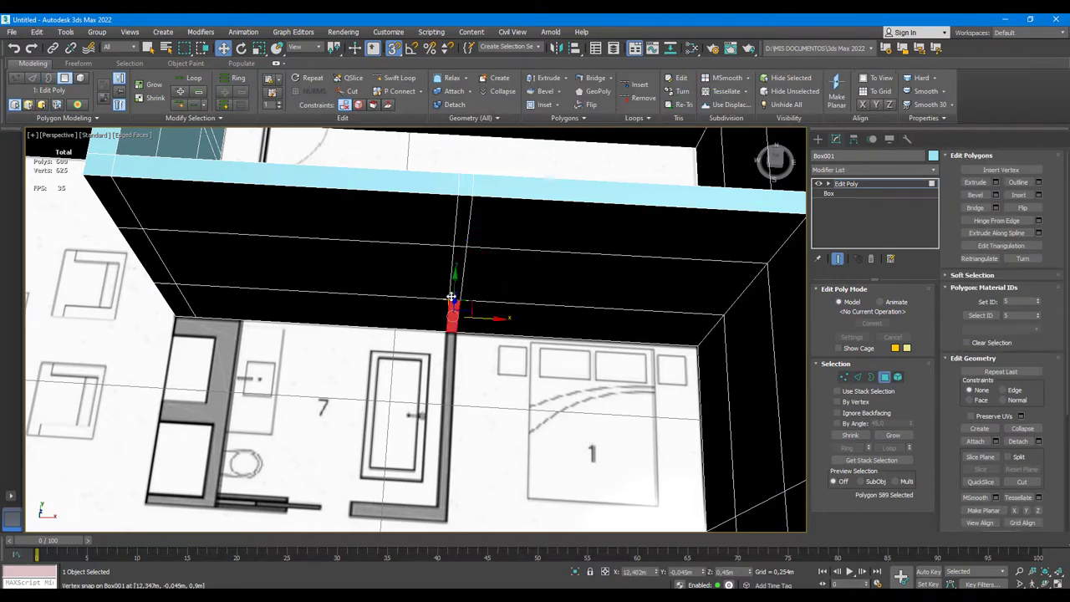
ctrl+click(454, 267)
ctrl+click(460, 226)
alt+click(459, 226)
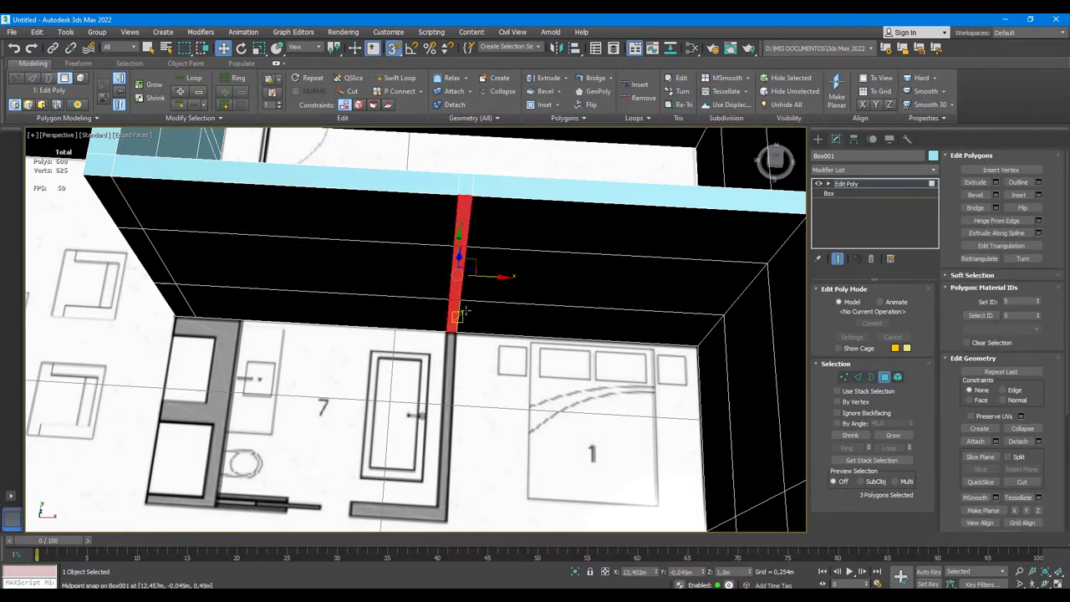
mouse_move(468, 275)
alt+middle_down()
mouse_move(490, 299)
mouse_move(471, 260)
alt+middle_up()
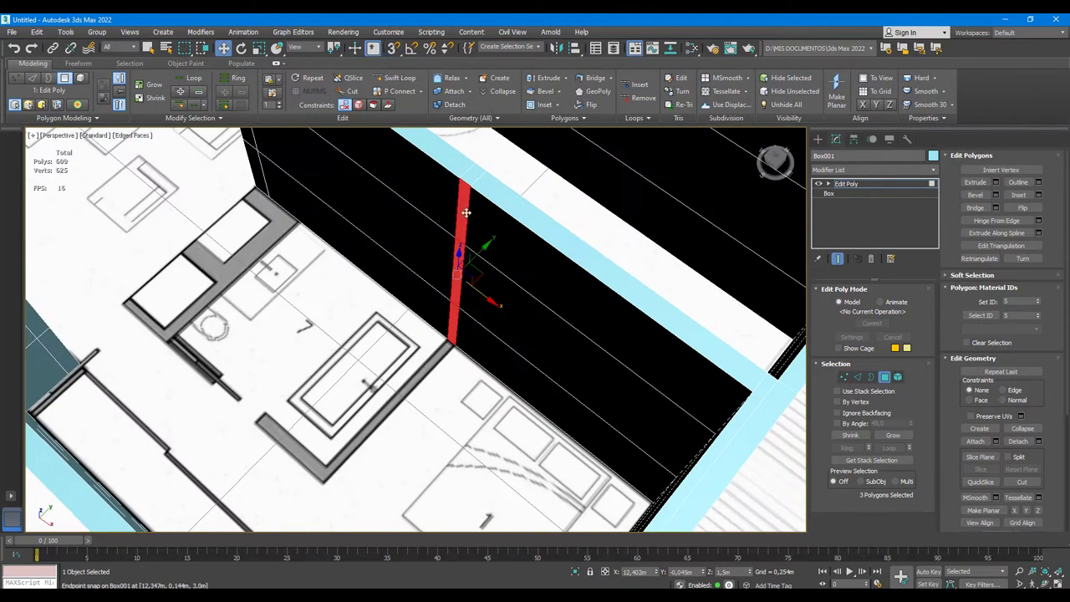
shift+drag(479, 250, 459, 292)
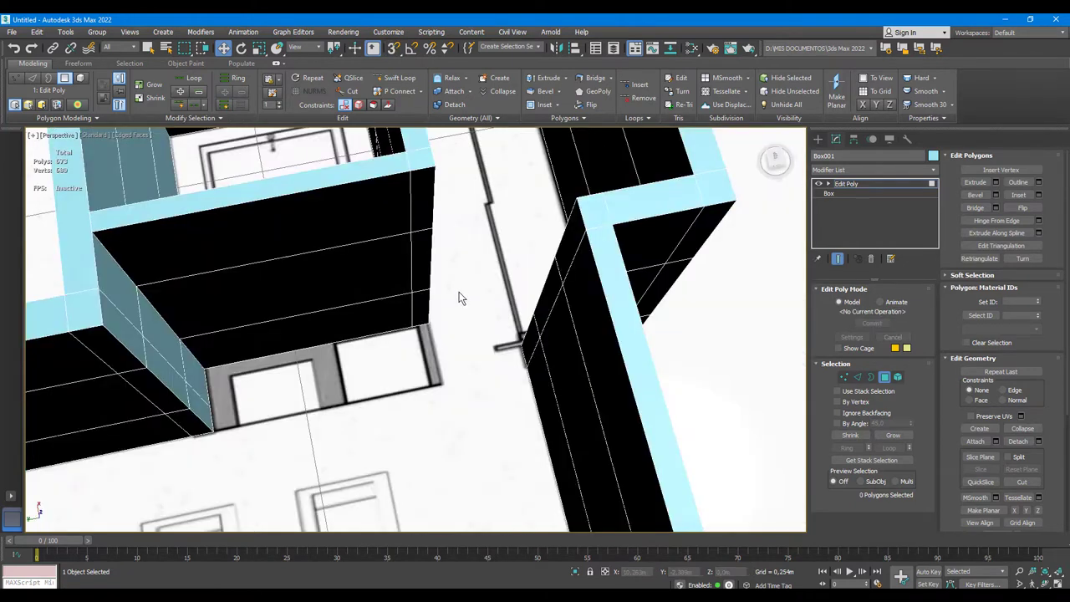
alt+middle_drag(458, 298, 403, 256)
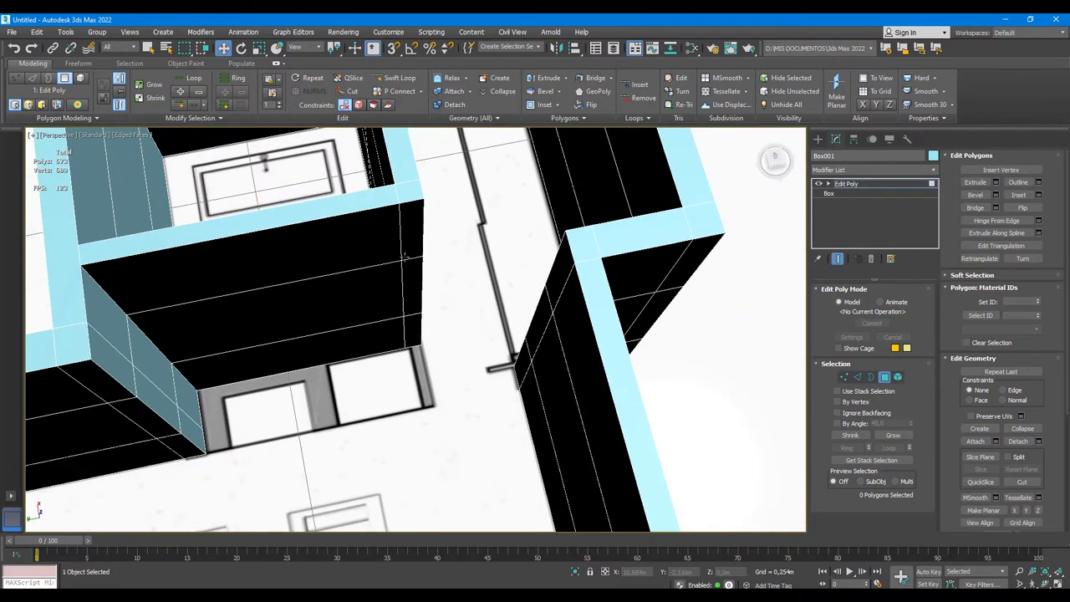
- Add an edge loop on the black wall and extrude its three end polygons outward
click(395, 78)
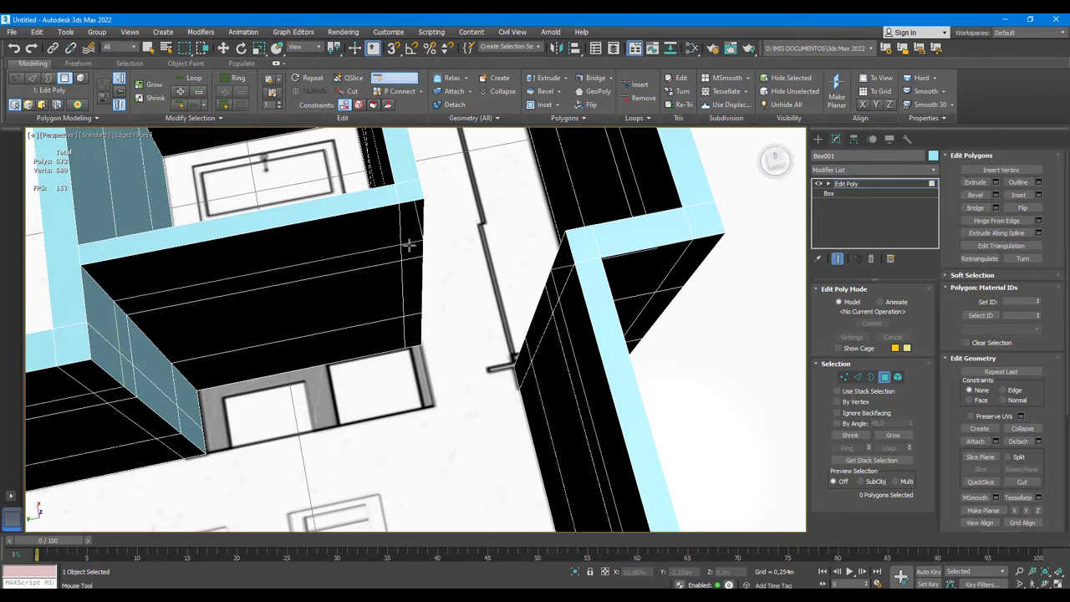
click(411, 198)
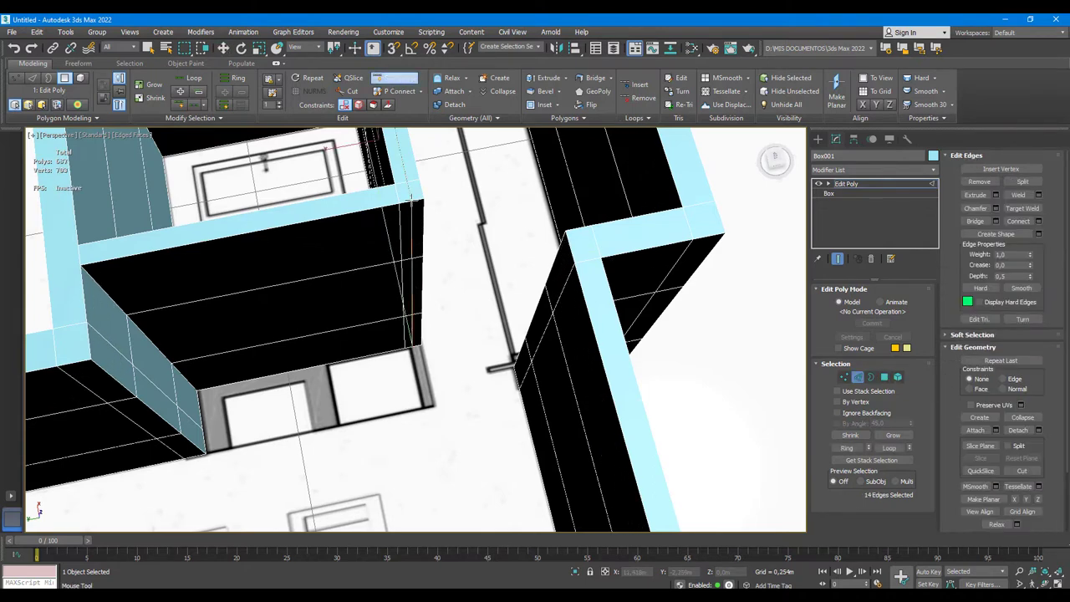
click(399, 77)
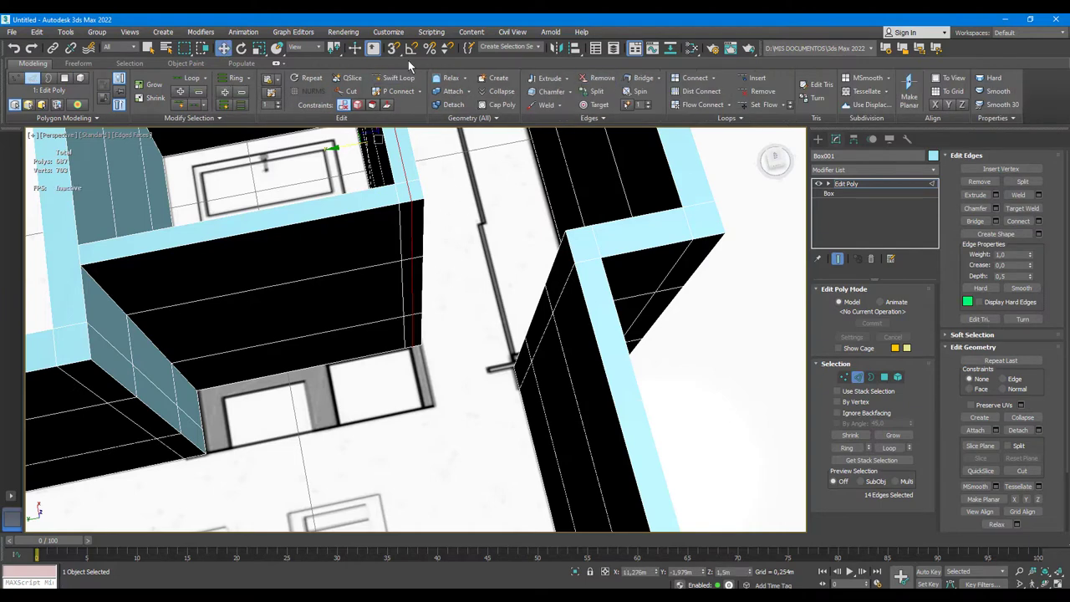
click(276, 64)
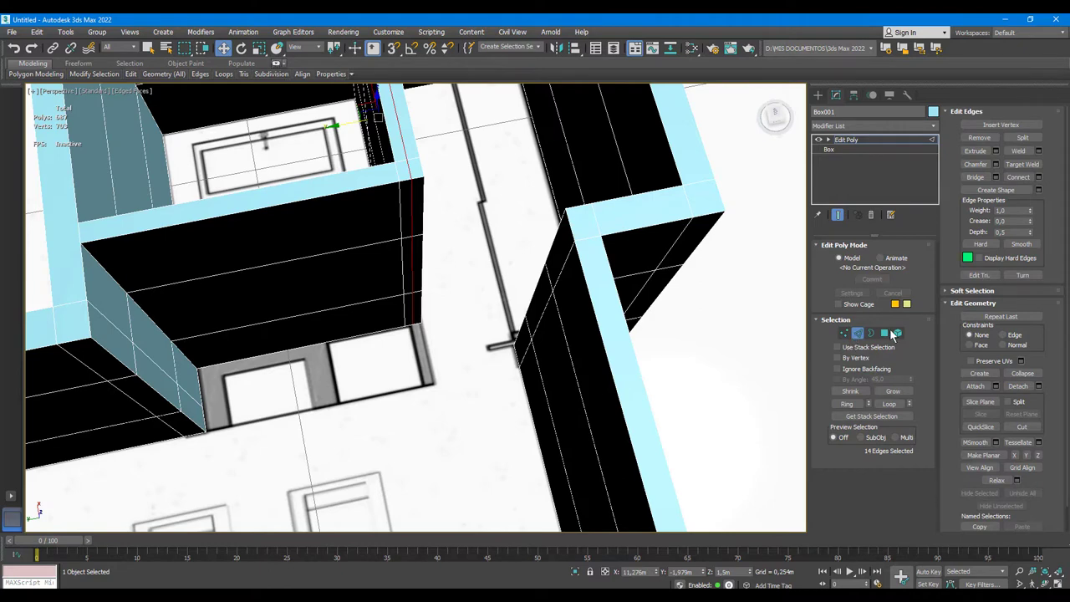
key(4)
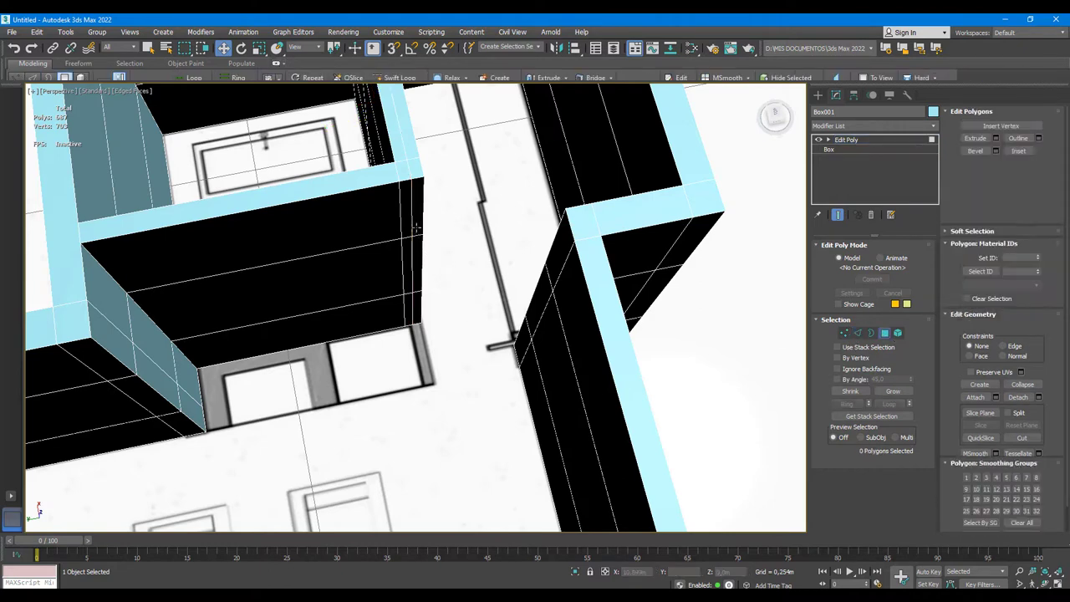
click(415, 200)
ctrl+click(415, 269)
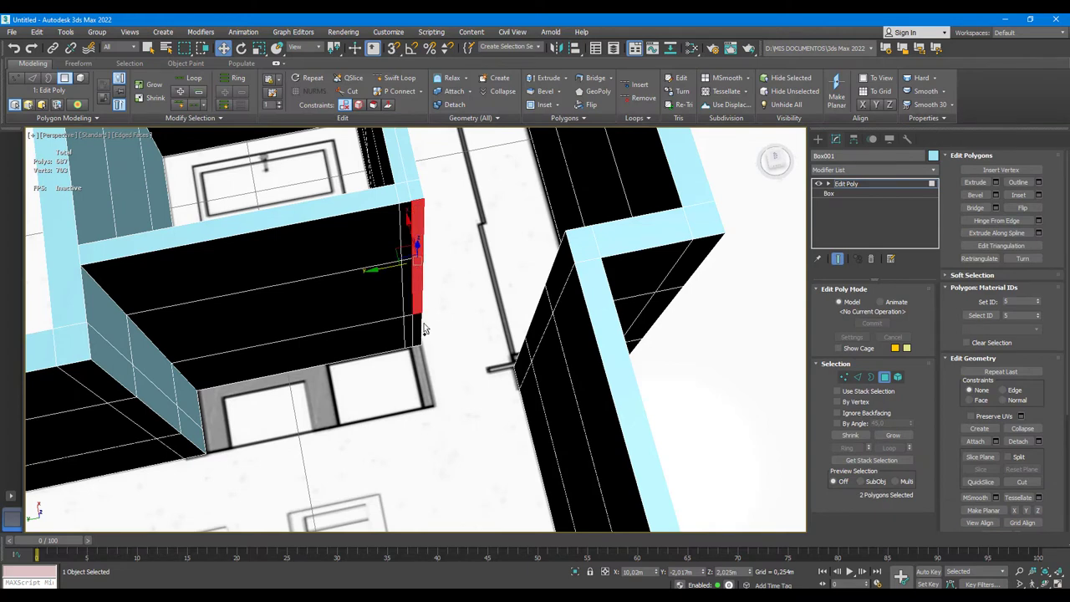
ctrl+click(418, 328)
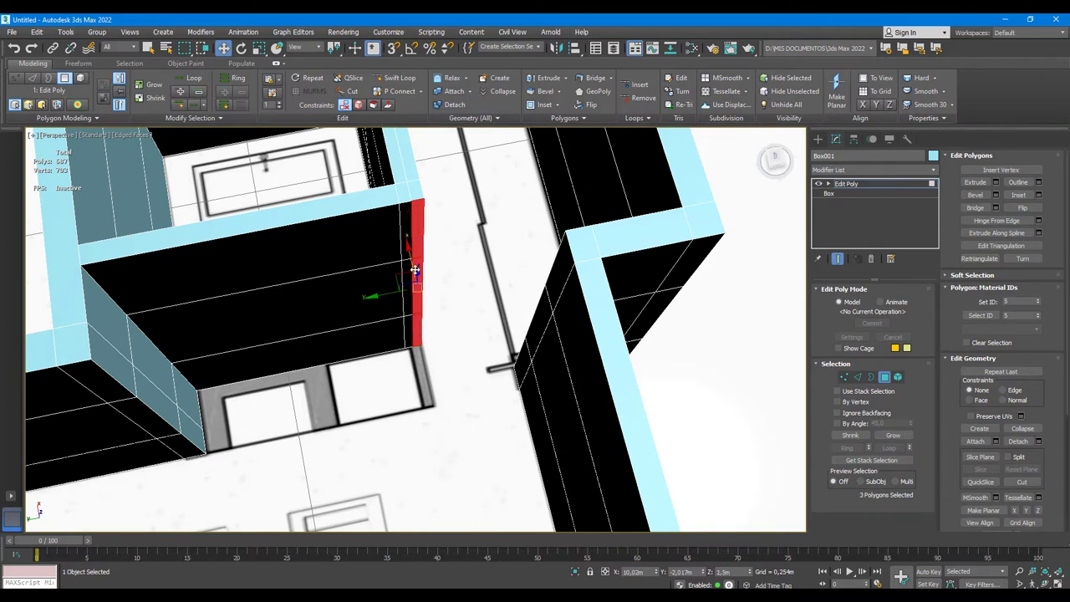
drag(407, 250, 444, 276)
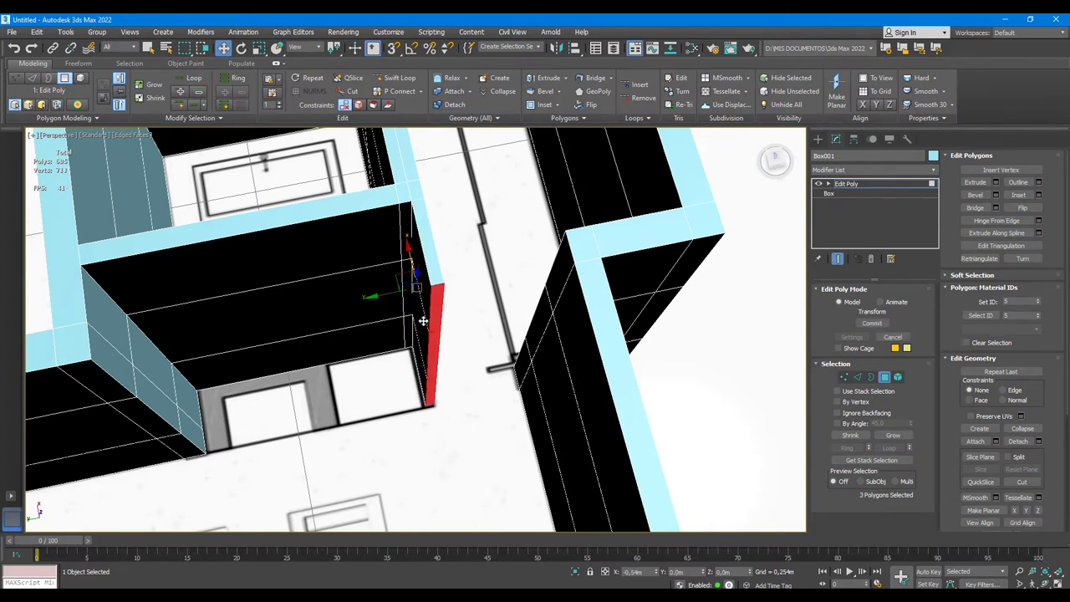
click(475, 272)
alt+middle_drag(474, 272, 413, 278)
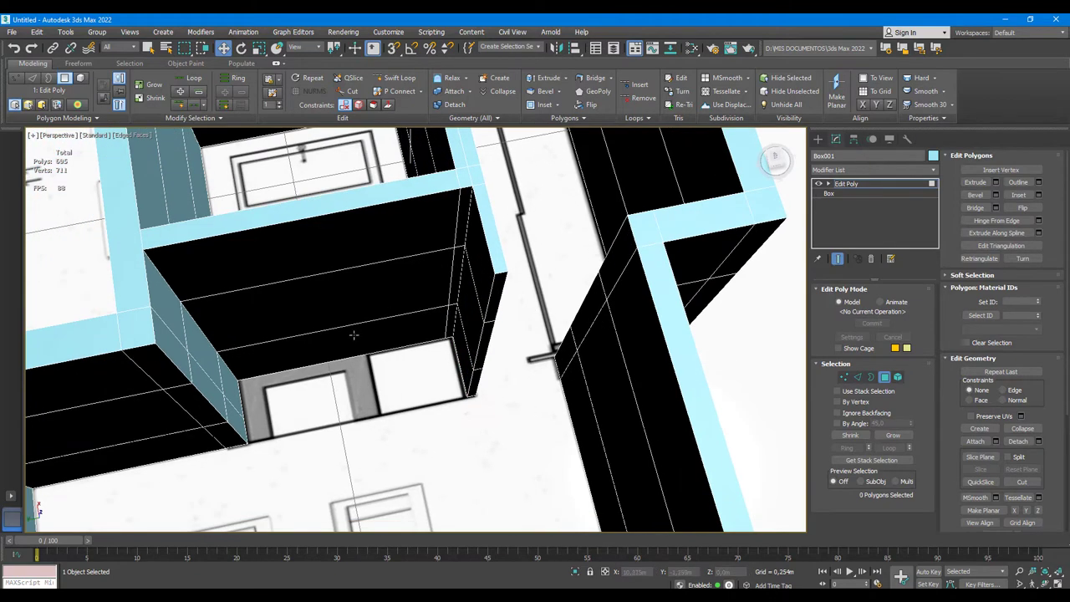
- Insert two vertical edge loops on the wall above the doorway
mouse_move(354, 335)
alt+middle_down()
mouse_move(335, 334)
mouse_move(437, 354)
mouse_move(349, 337)
alt+middle_up()
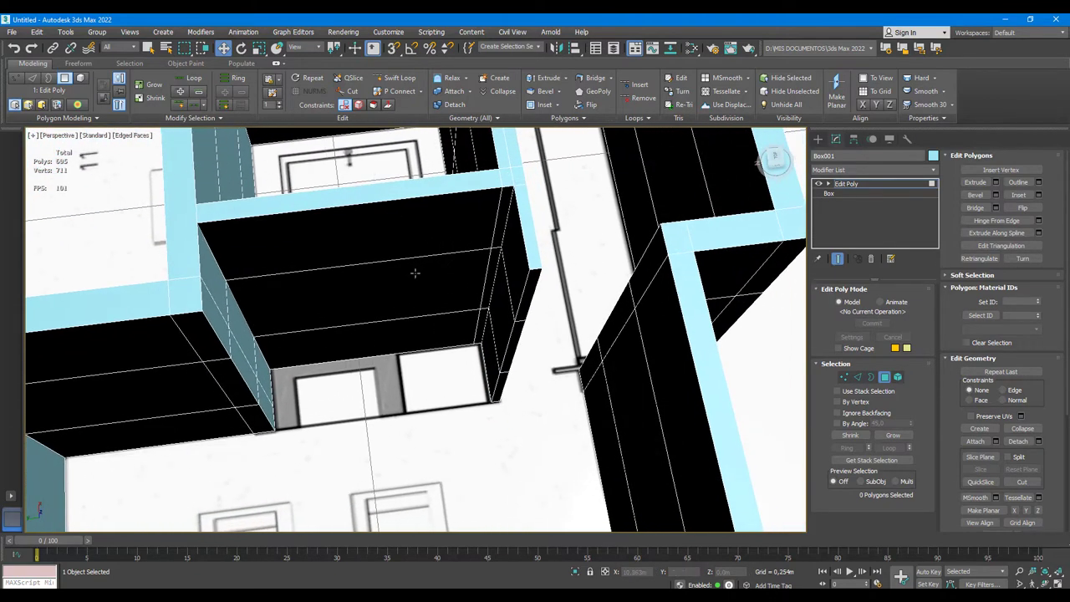
click(393, 78)
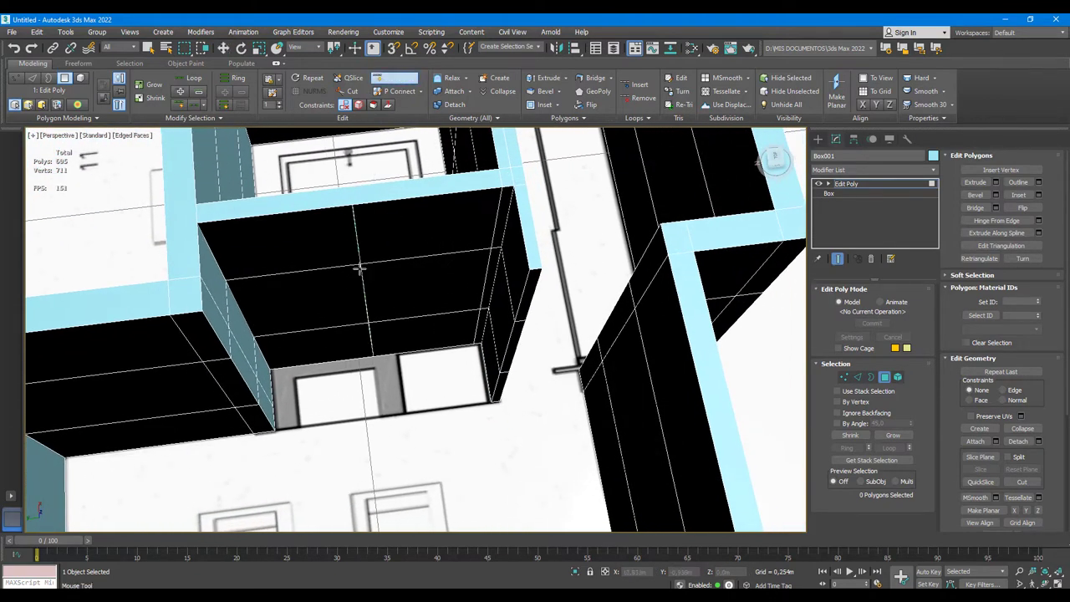
click(390, 334)
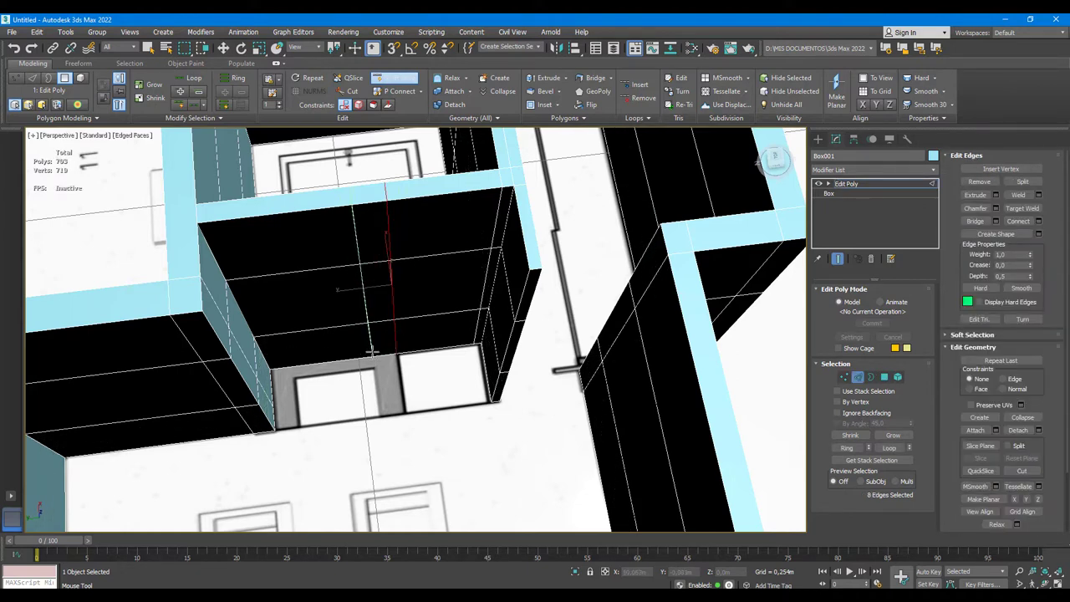
click(370, 352)
key(w)
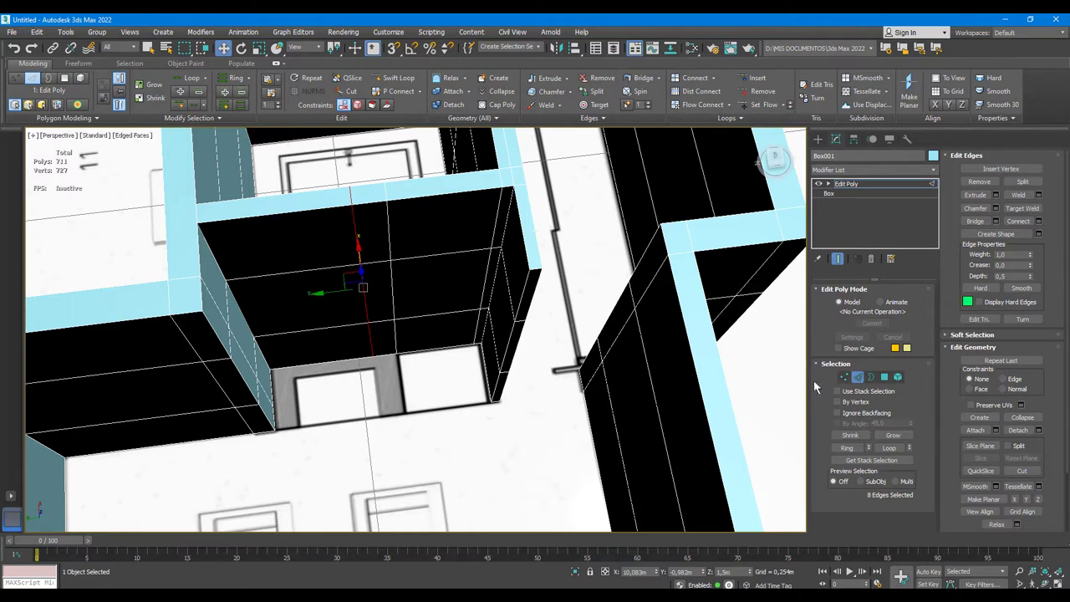
- Select the strip between the new loops and move it down into place
click(885, 377)
click(375, 330)
ctrl+click(376, 280)
ctrl+click(377, 242)
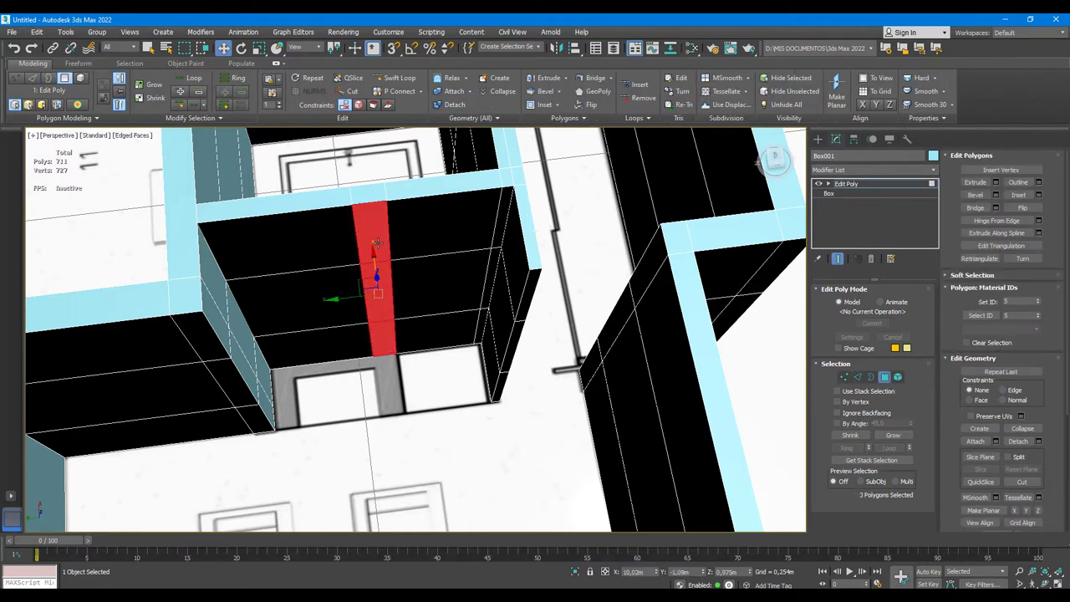
drag(374, 267, 380, 340)
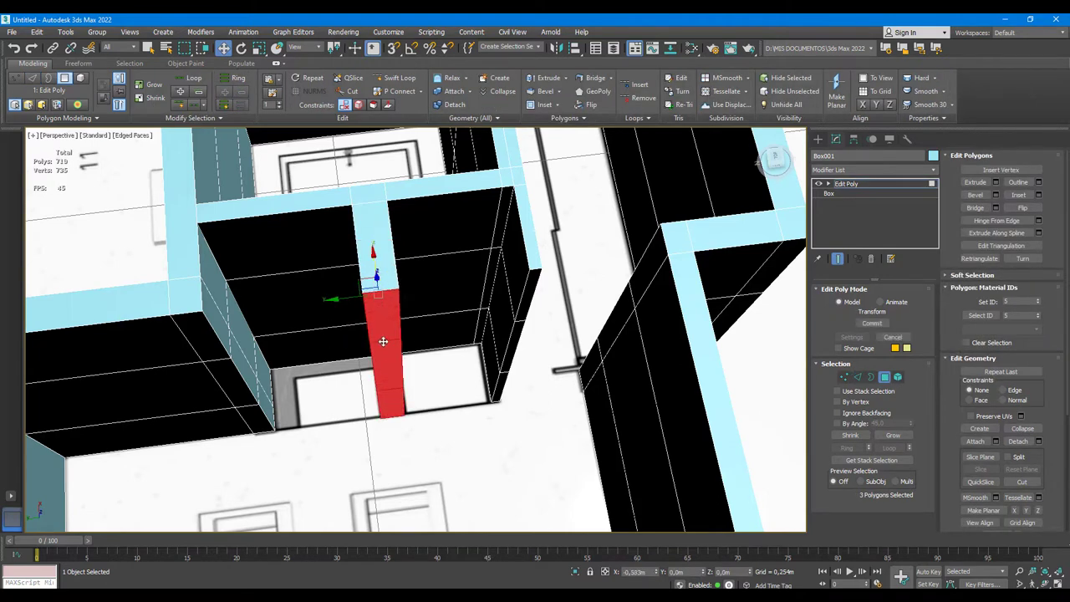
key(F2)
mouse_move(380, 339)
alt+middle_down()
mouse_move(446, 345)
mouse_move(386, 349)
alt+middle_up()
mouse_move(387, 348)
mouse_down()
mouse_move(331, 318)
mouse_move(328, 327)
mouse_up()
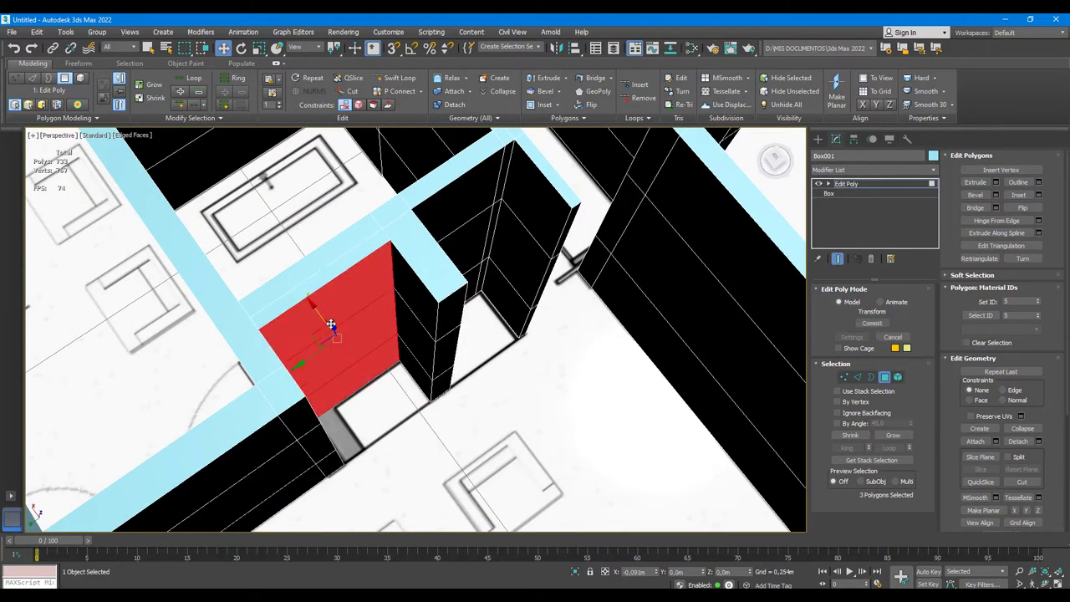
alt+middle_drag(341, 337, 336, 391)
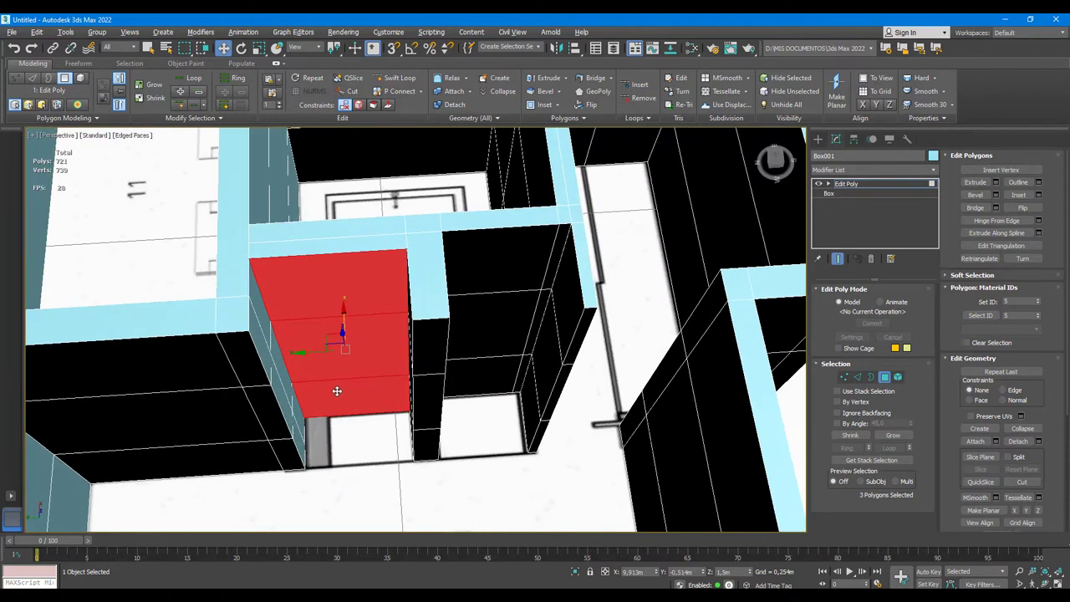
click(345, 439)
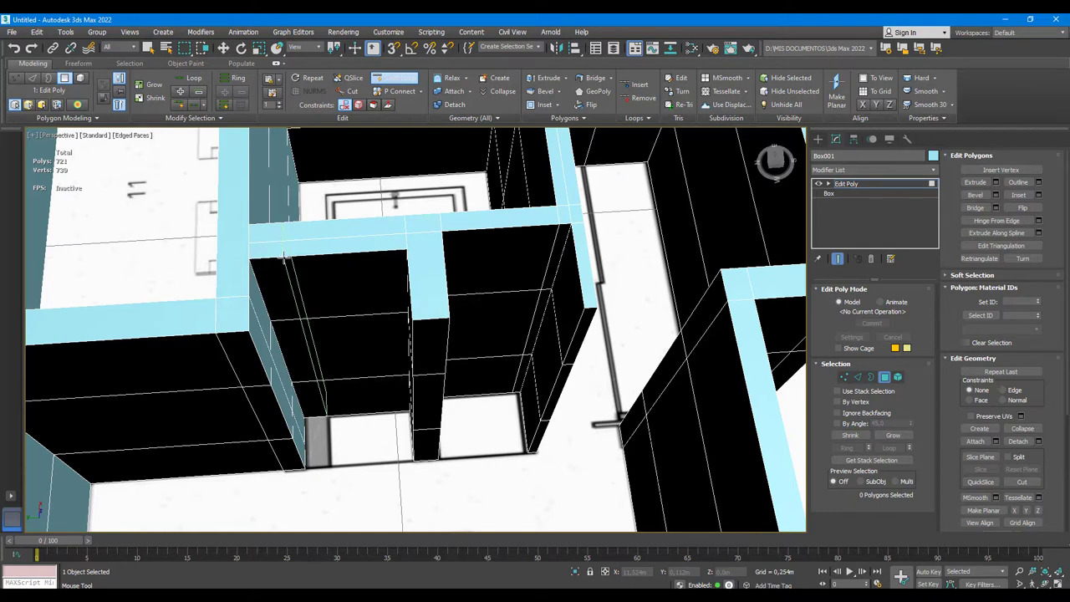
- Move the three wall-end polygons onto an edge midpoint with snapping turned on
key(2)
double_click(284, 258)
key(w)
click(885, 377)
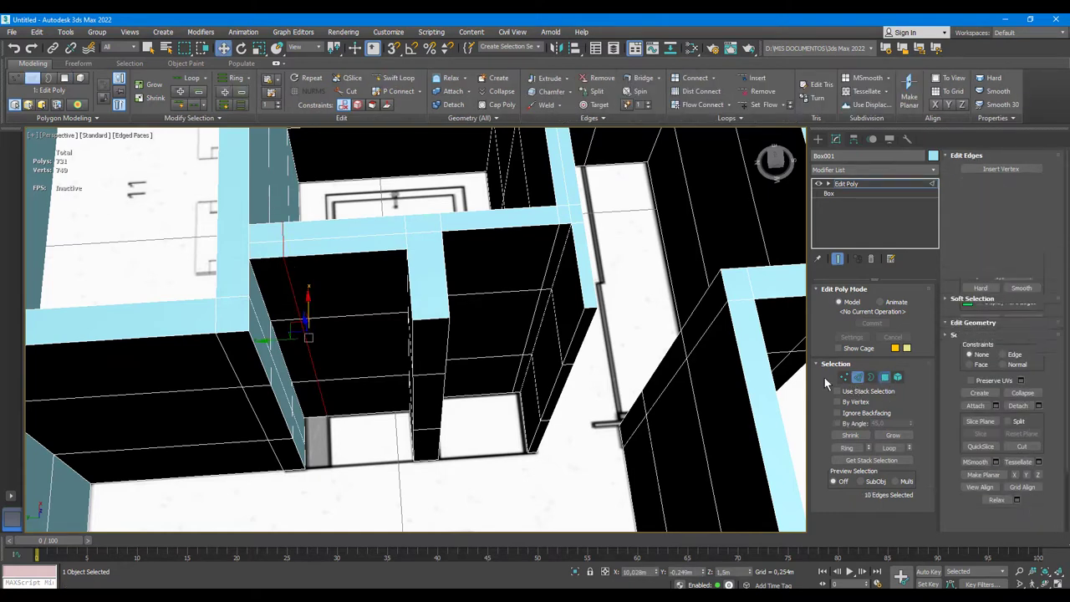
click(289, 334)
ctrl+click(307, 384)
ctrl+click(286, 296)
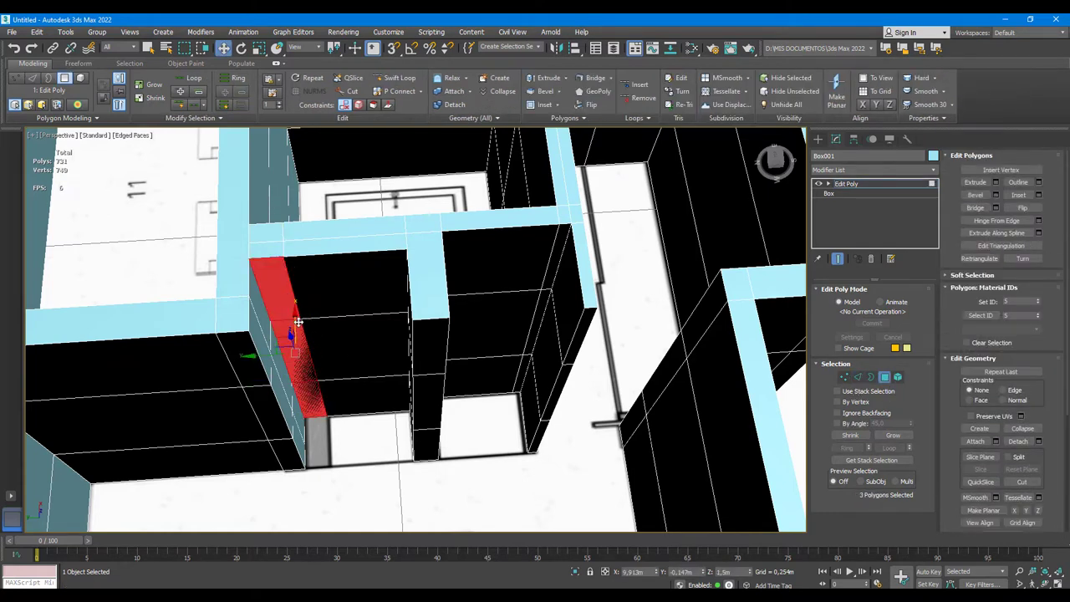
drag(290, 329, 270, 345)
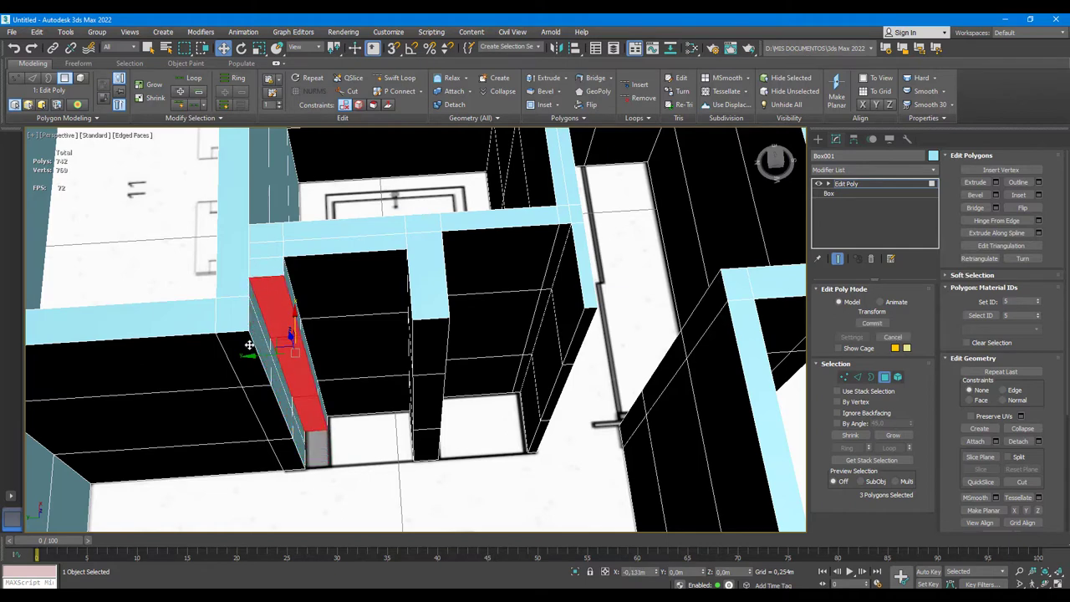
key(ctrl+z)
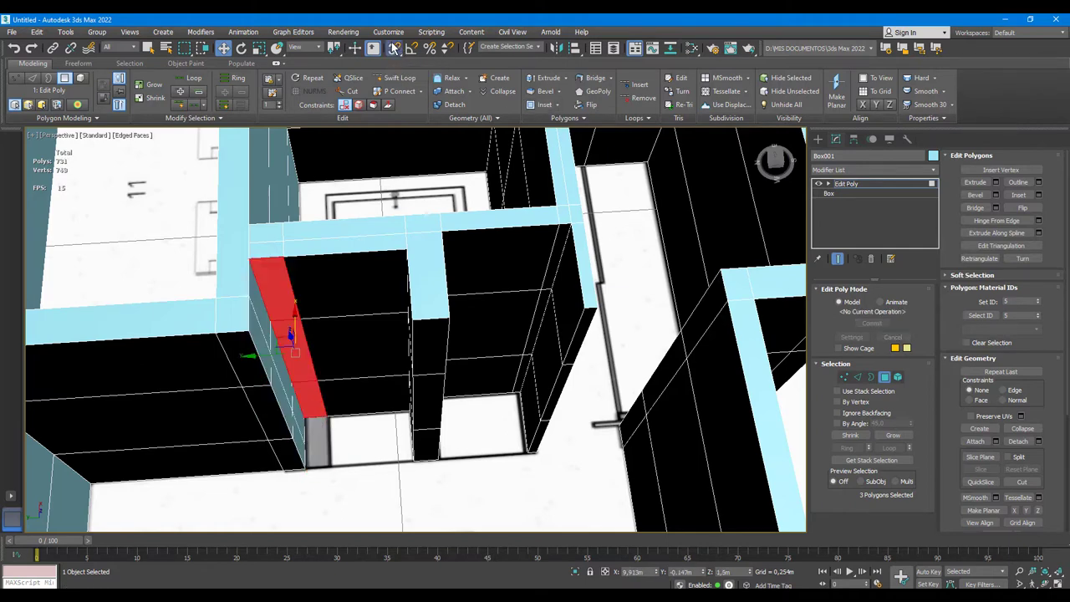
click(394, 50)
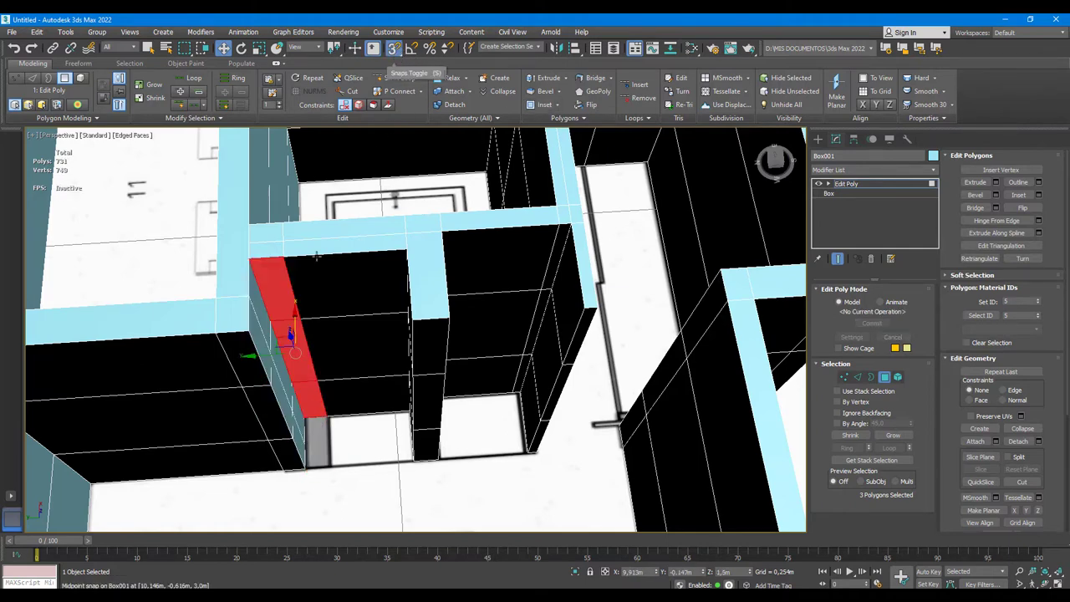
mouse_move(291, 333)
mouse_down()
mouse_move(238, 334)
mouse_move(248, 338)
mouse_up()
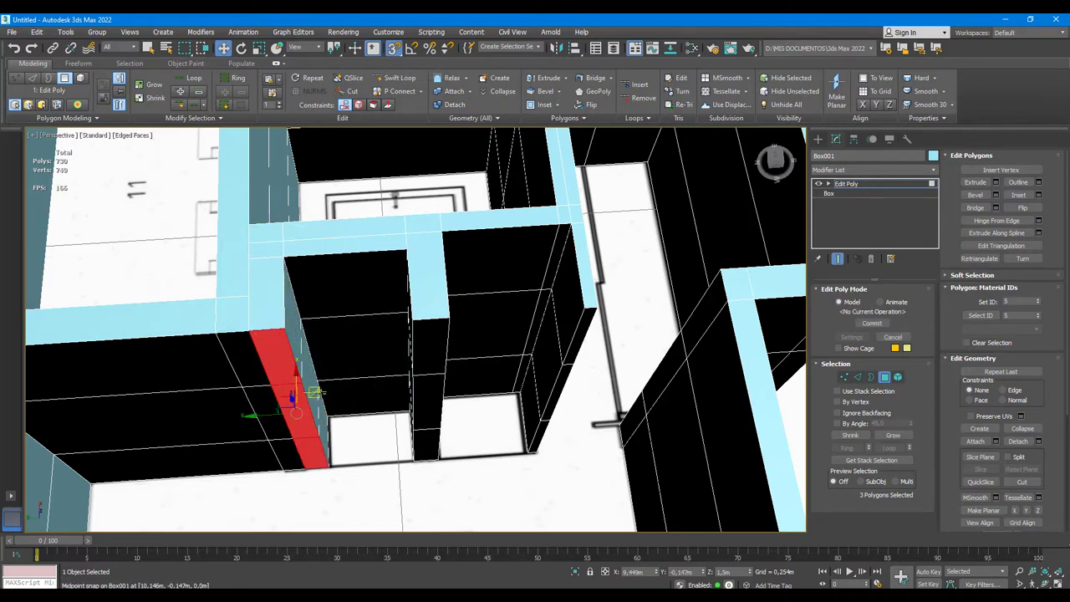
click(370, 418)
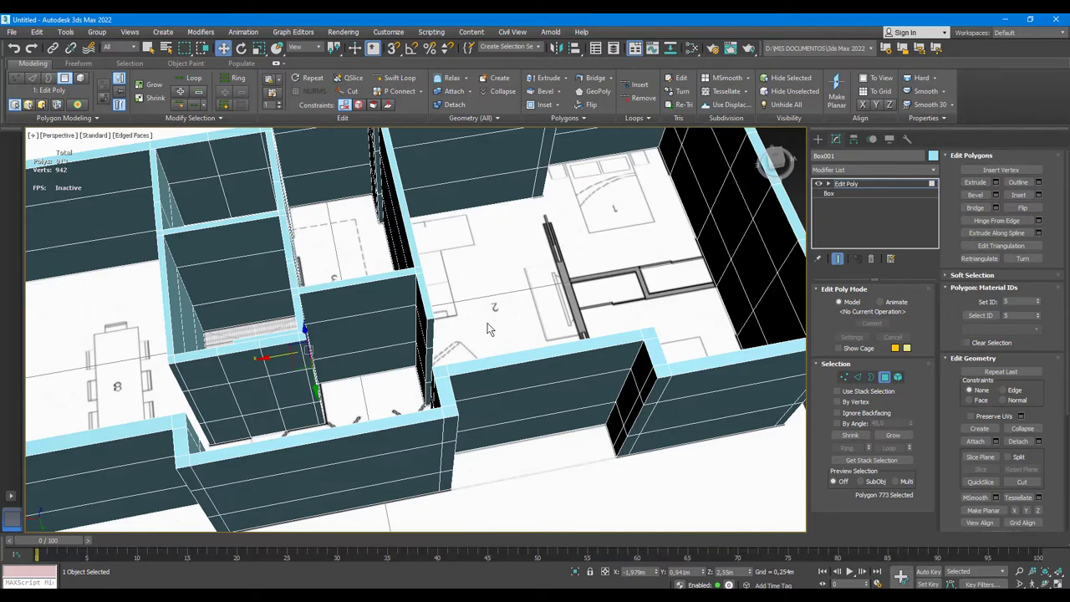
scroll(430, 306, down, 3)
mouse_move(430, 306)
alt+middle_down()
mouse_move(394, 313)
mouse_move(416, 327)
mouse_move(400, 349)
alt+middle_up()
scroll(395, 314, up, 2)
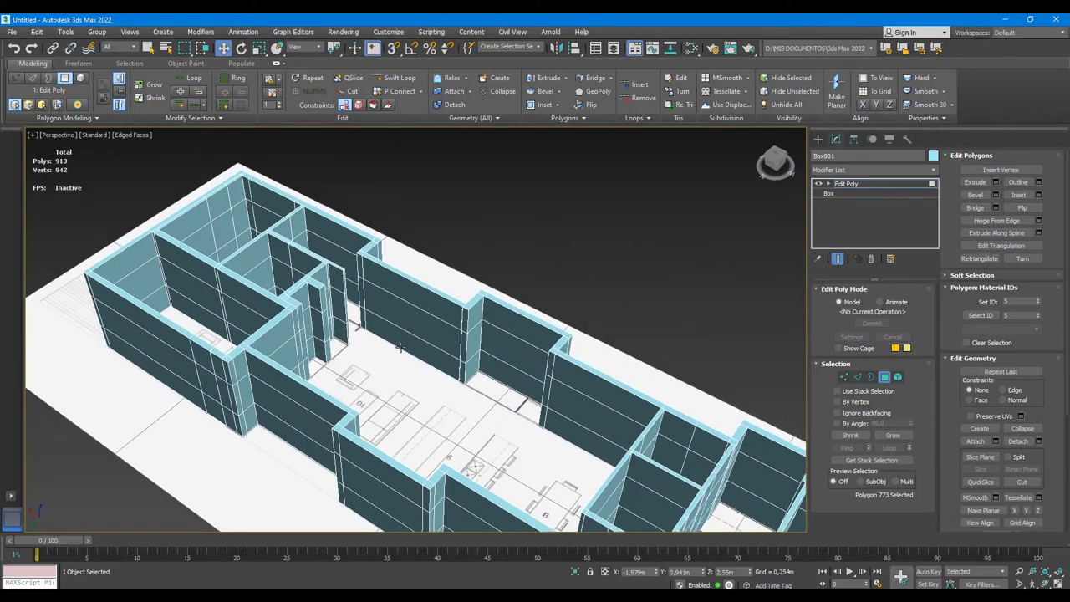
scroll(400, 331, up, 2)
scroll(391, 315, up, 2)
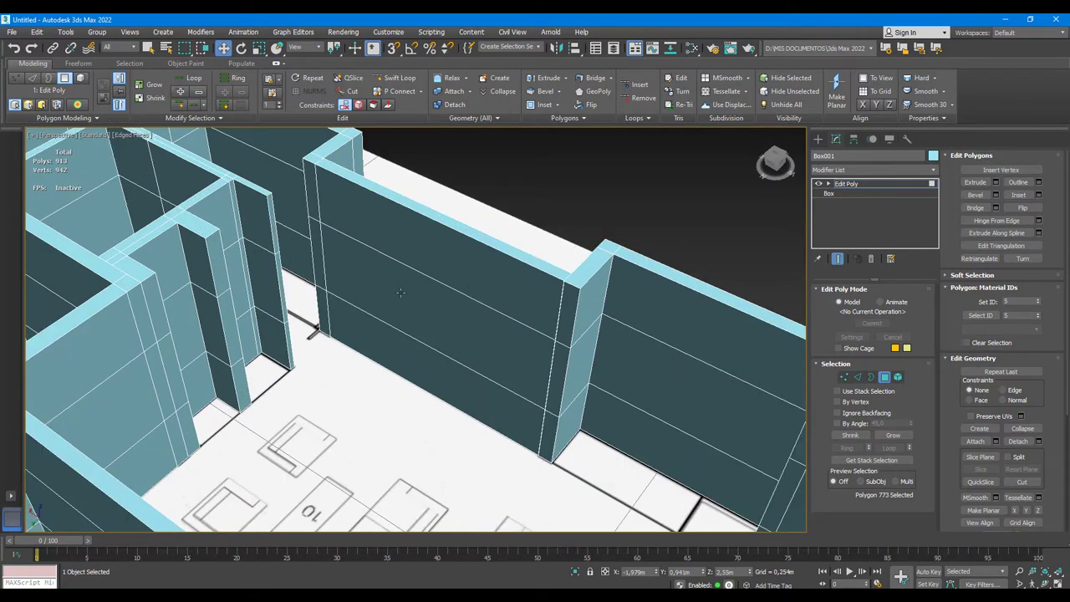
key(alt+x)
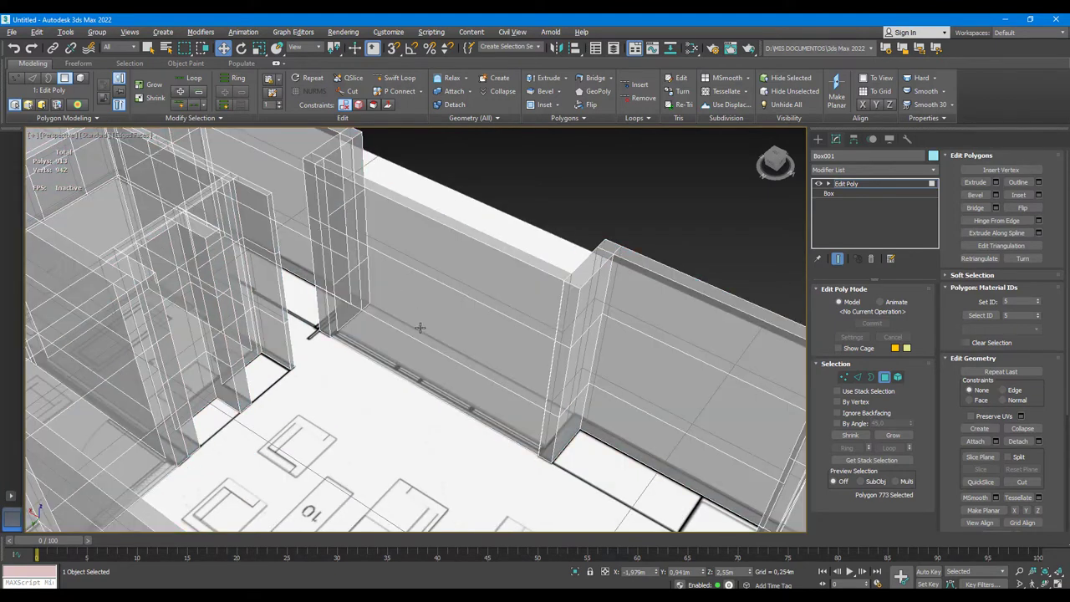
scroll(390, 325, up, 1)
scroll(398, 328, up, 1)
scroll(376, 334, up, 2)
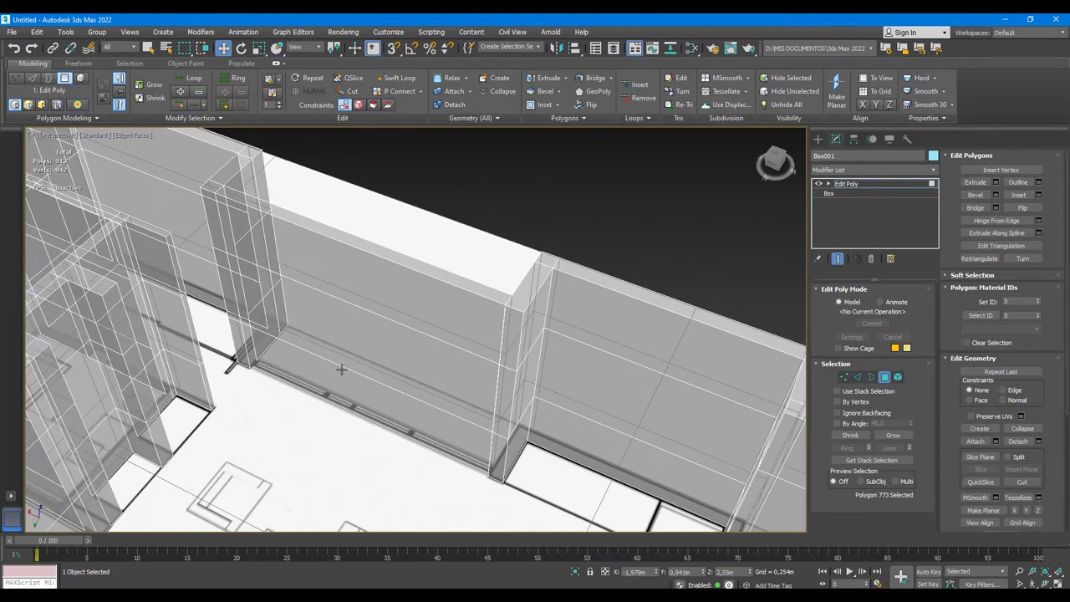
middle_drag(341, 369, 398, 379)
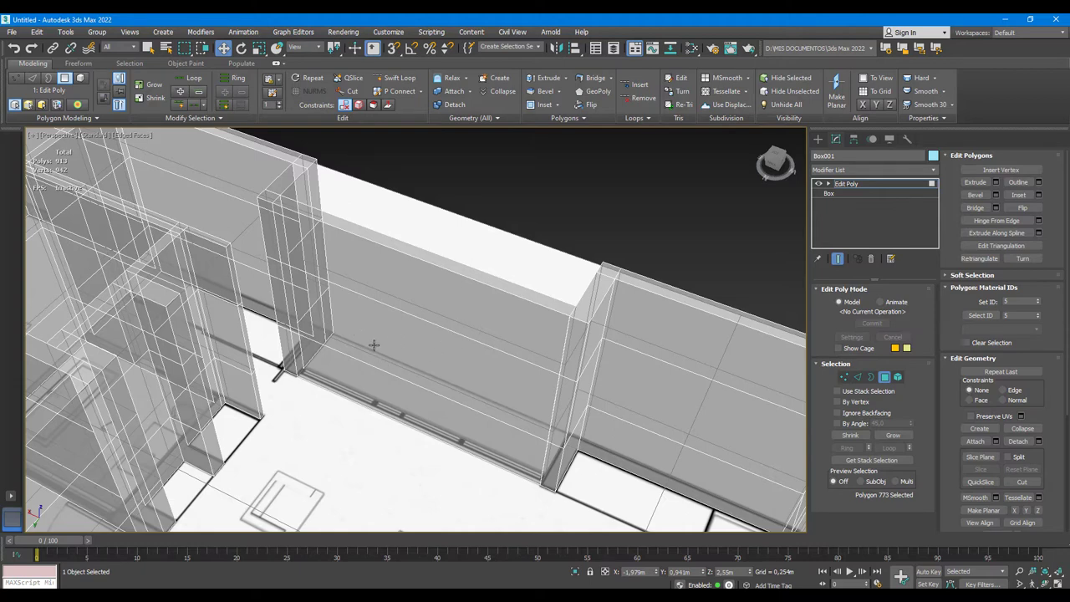
key(alt+x)
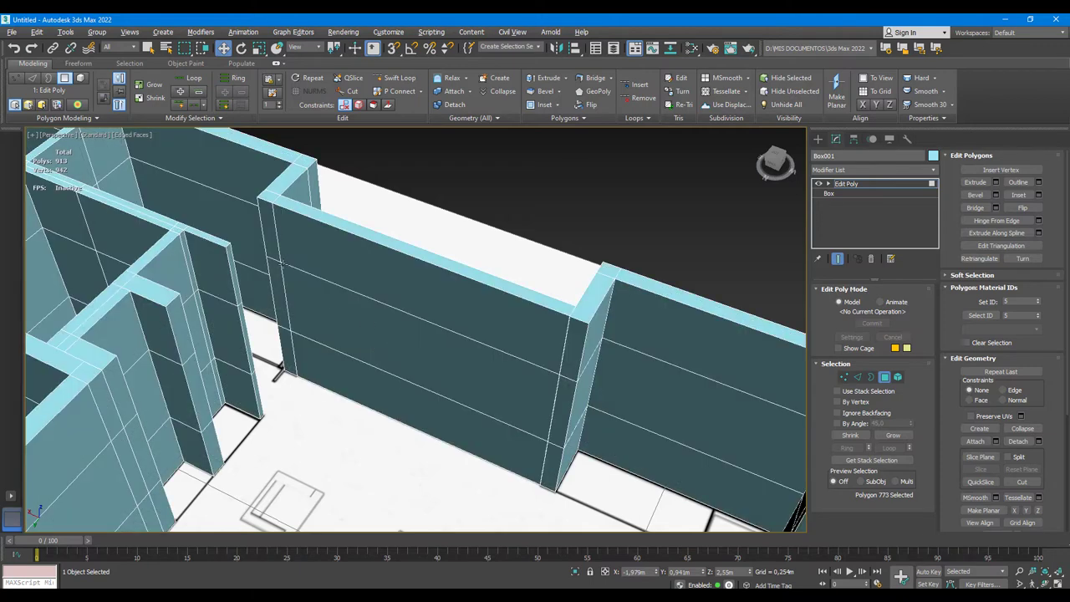
- Select the long wall's middle face and try extruding it, undoing the result
click(357, 326)
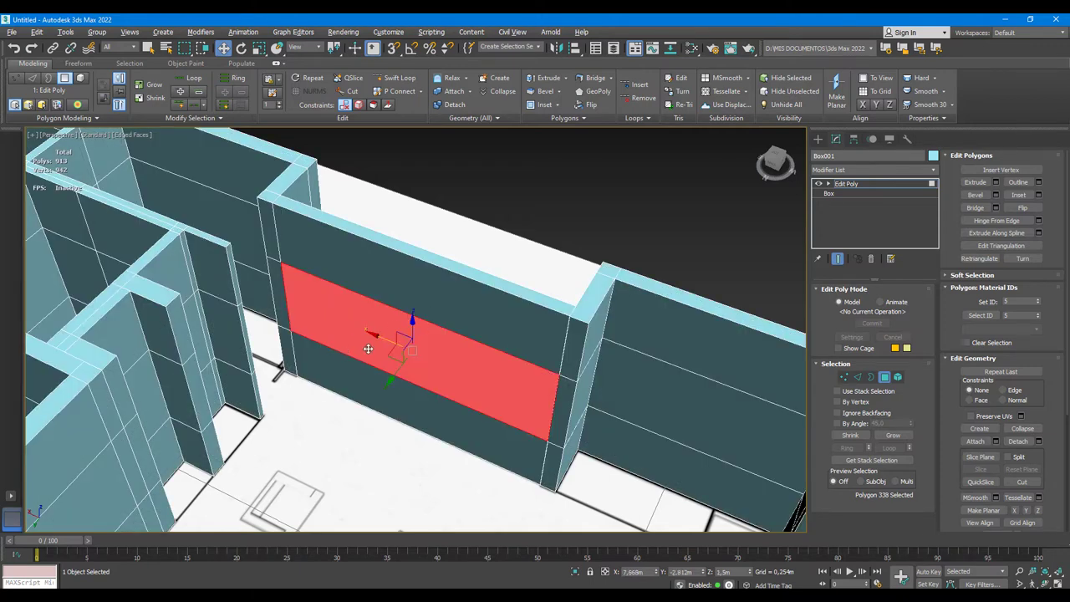
alt+middle_drag(368, 347, 354, 344)
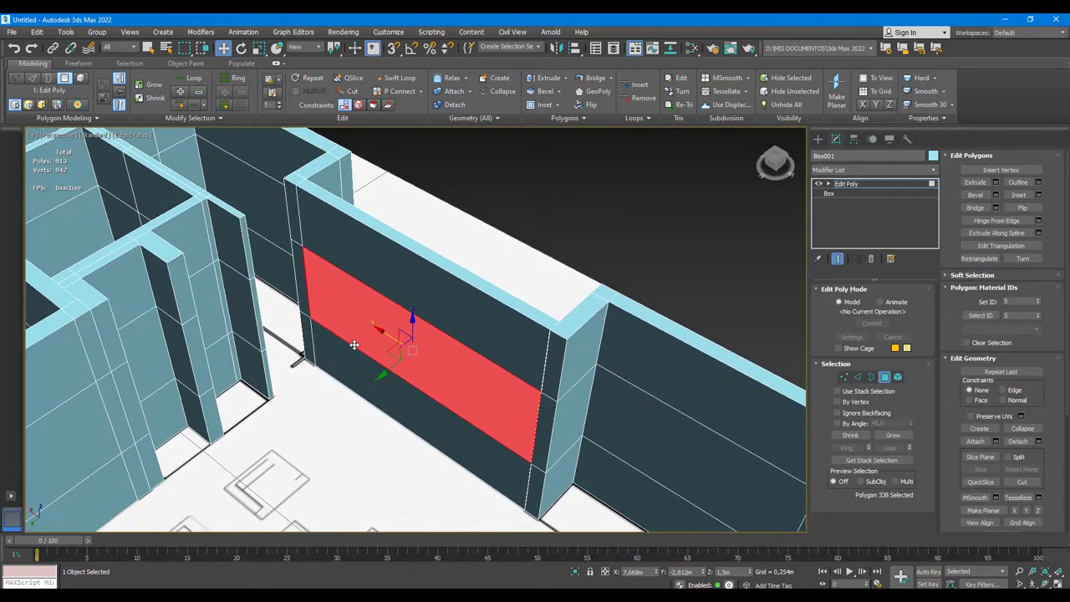
mouse_move(392, 370)
mouse_down()
mouse_move(418, 352)
mouse_move(495, 335)
mouse_up()
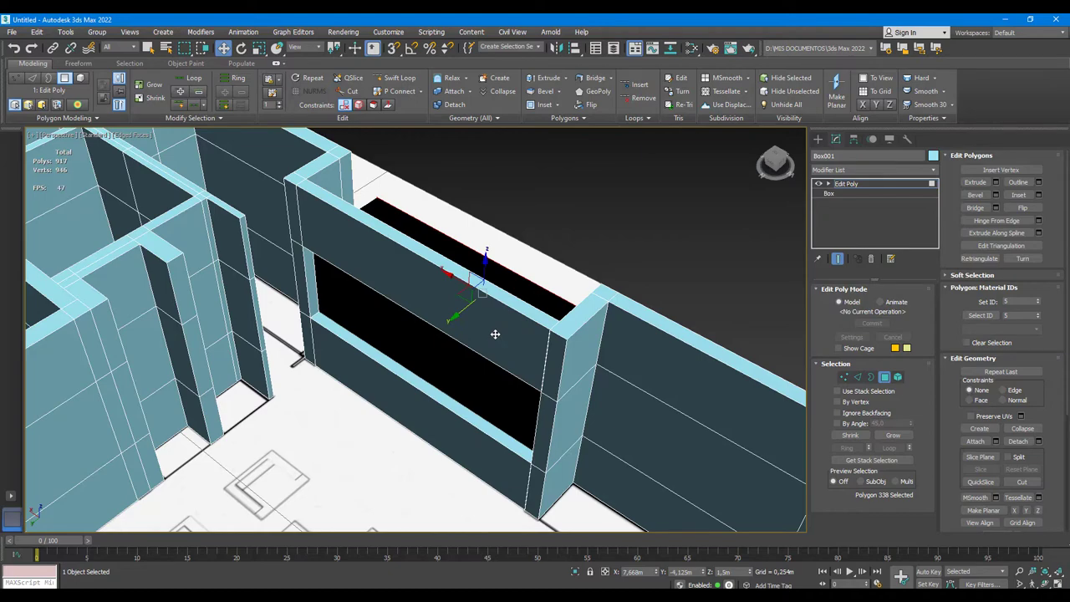
key(ctrl+z)
drag(389, 366, 466, 317)
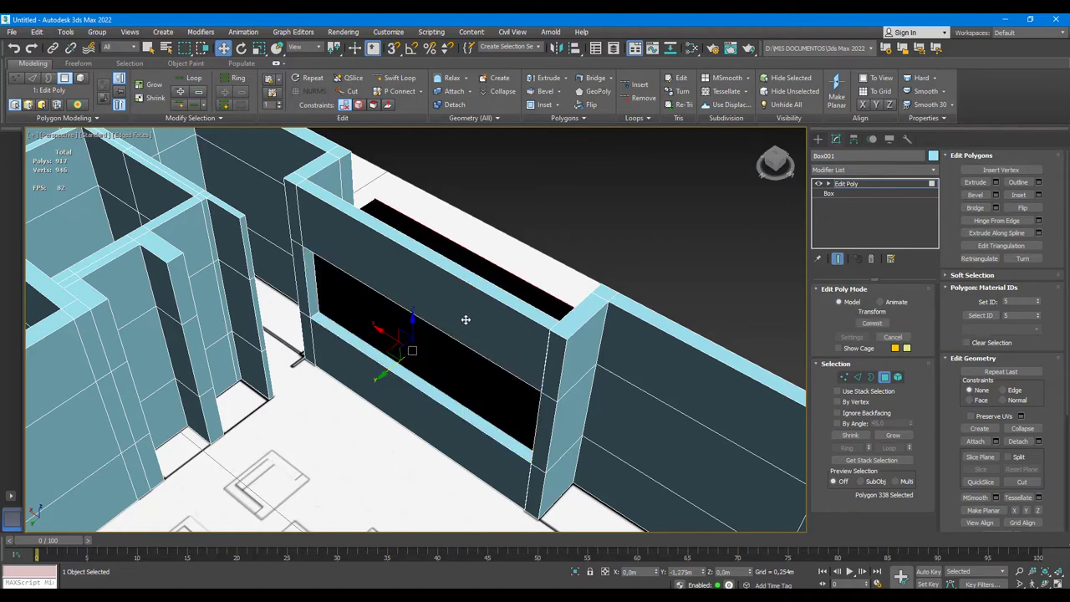
alt+middle_drag(466, 317, 376, 293)
key(shift+z)
key(shift+z)
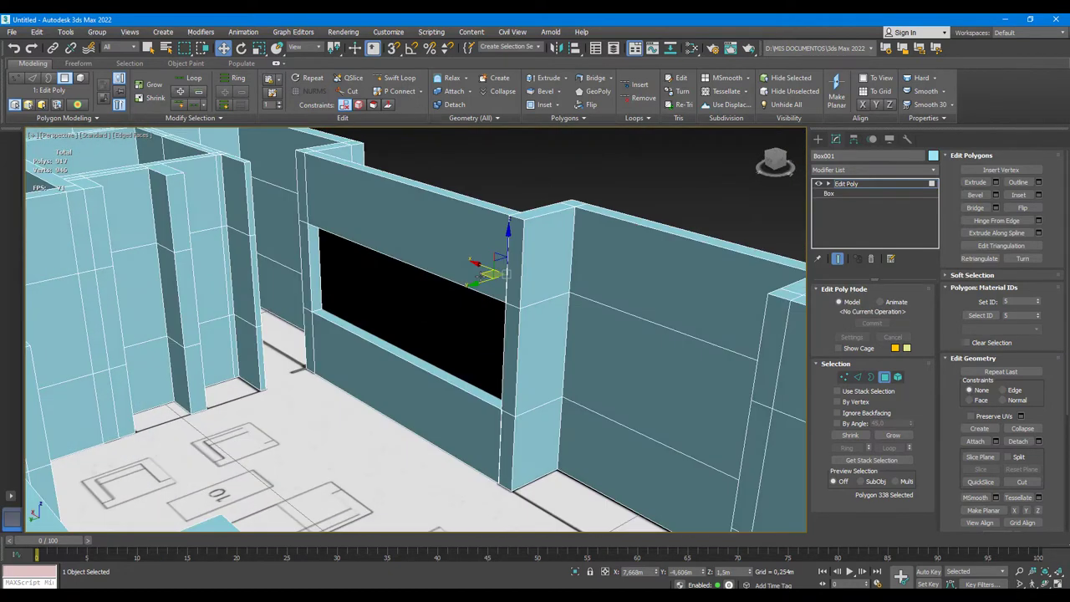
key(shift+z)
key(shift+z)
key(ctrl+z)
- Delete the selected wall face to open the window
alt+middle_drag(438, 311, 404, 328)
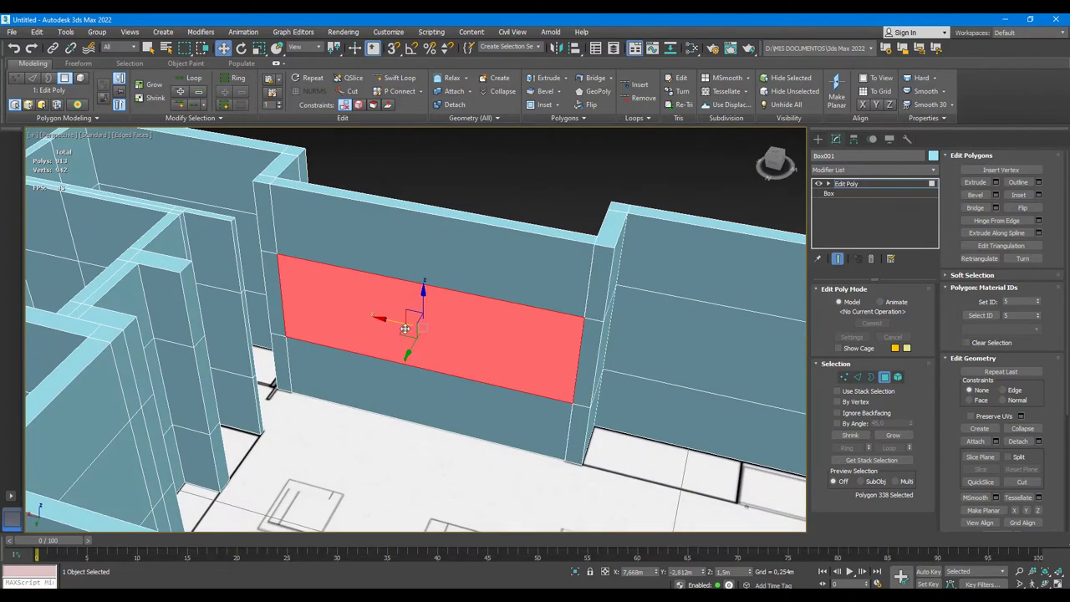
key(Delete)
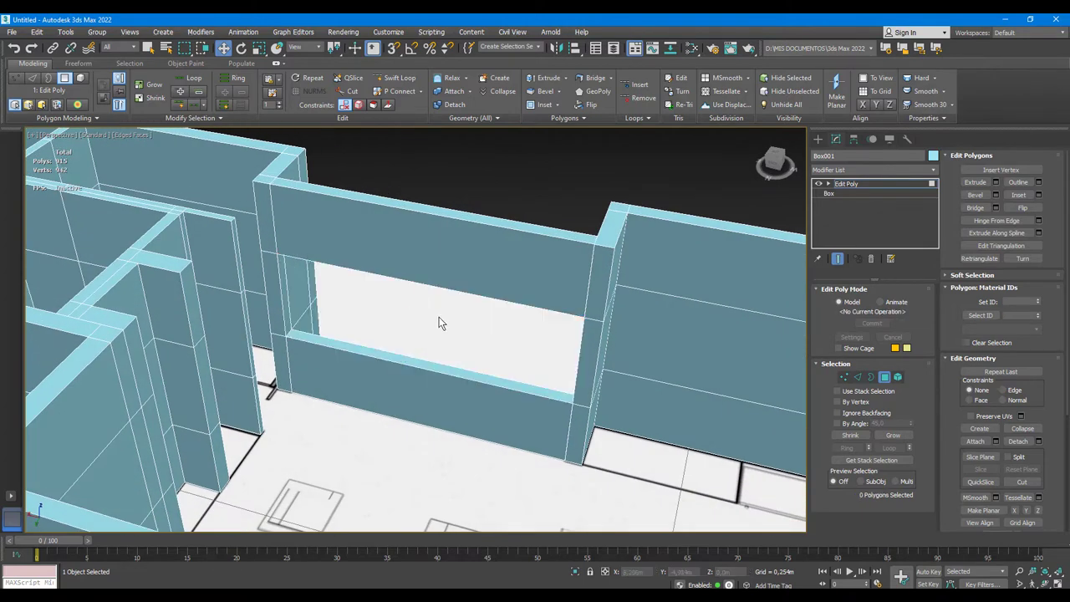
mouse_move(442, 322)
alt+middle_down()
mouse_move(413, 339)
mouse_move(492, 294)
mouse_move(411, 360)
alt+middle_up()
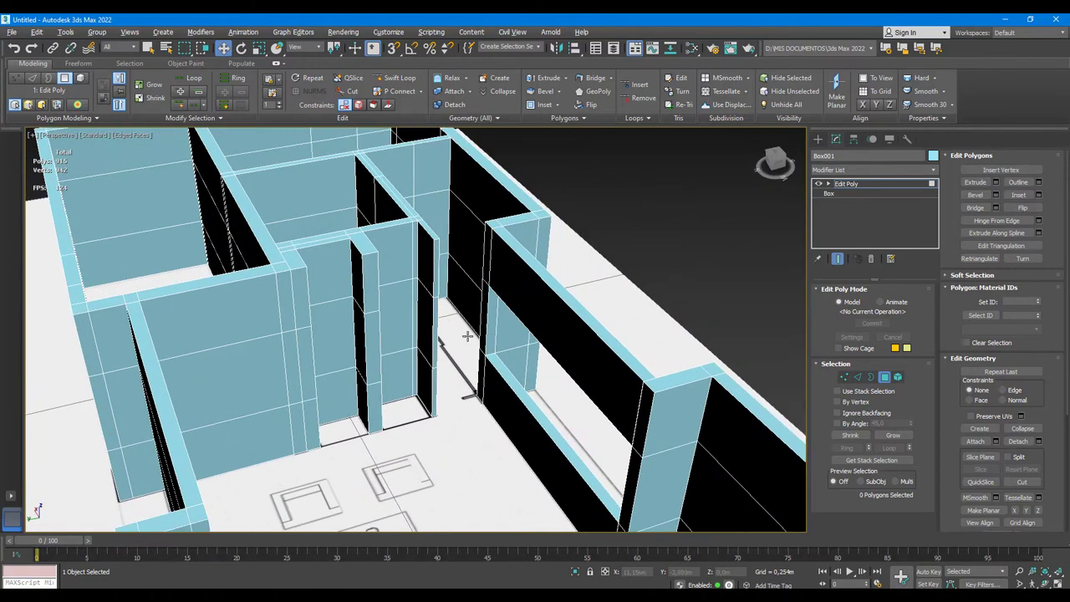
scroll(525, 300, up, 2)
scroll(546, 267, up, 2)
scroll(546, 270, up, 2)
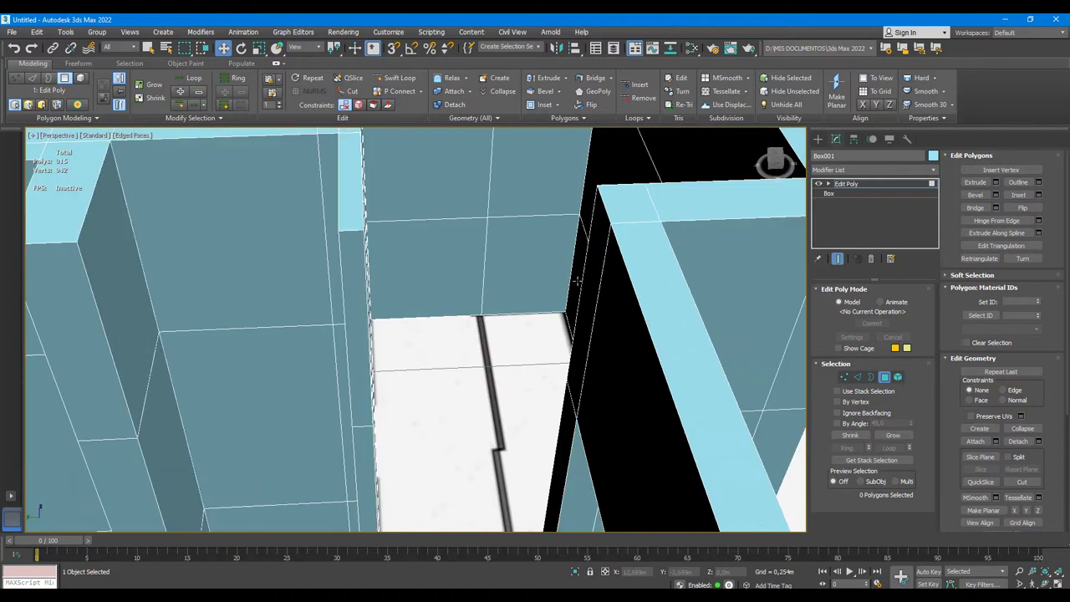
scroll(578, 282, down, 2)
- Select the wall's narrow end face and inspect it from several angles
click(593, 269)
alt+middle_drag(593, 269, 456, 285)
scroll(554, 270, up, 2)
scroll(554, 270, down, 2)
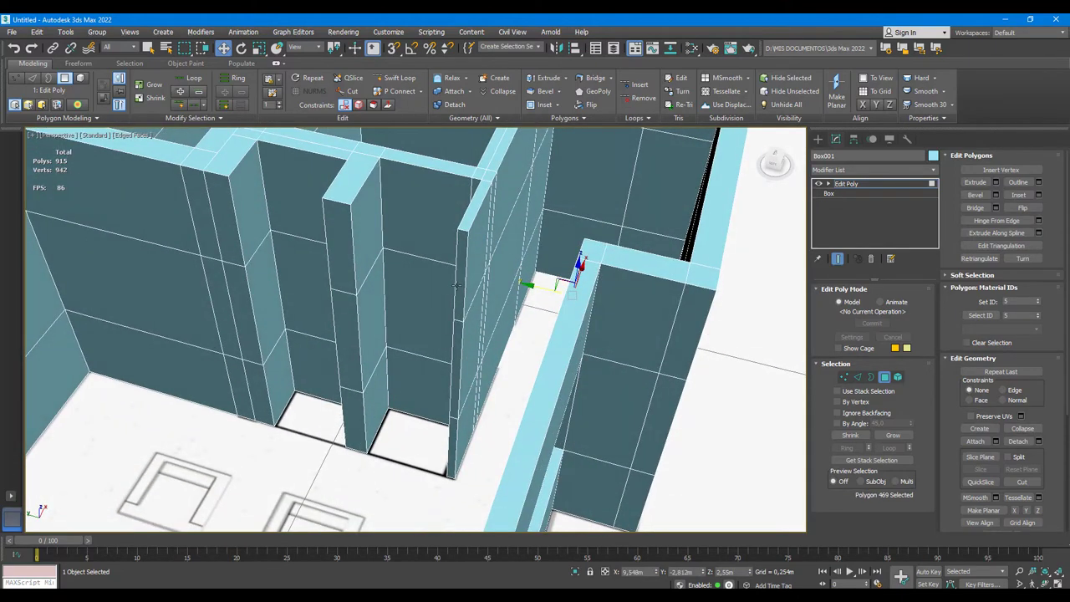
scroll(465, 255, up, 3)
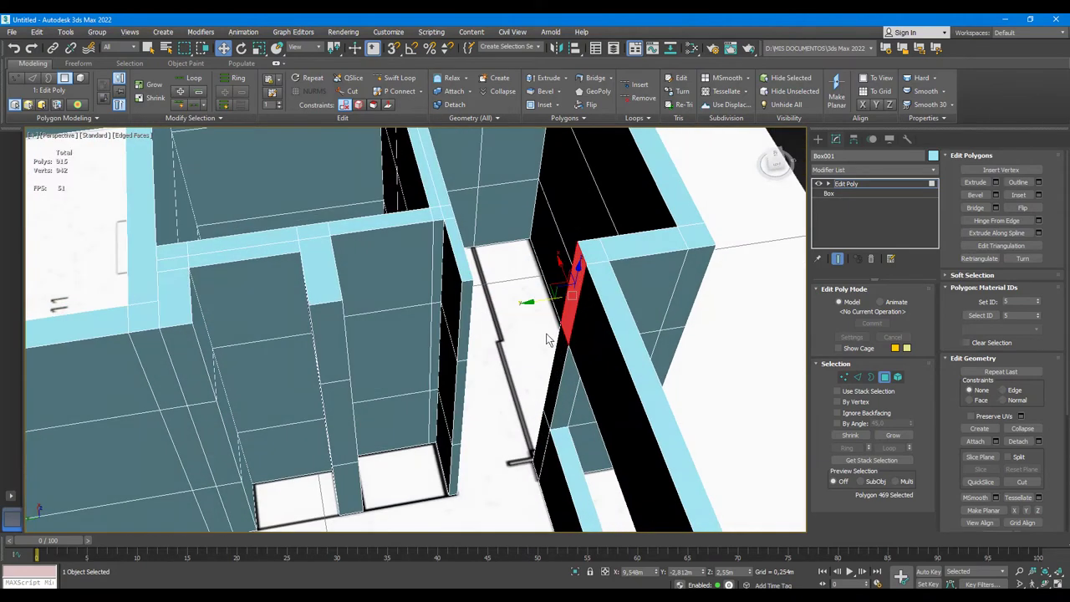
scroll(502, 301, down, 3)
alt+middle_drag(477, 311, 495, 318)
scroll(494, 318, up, 3)
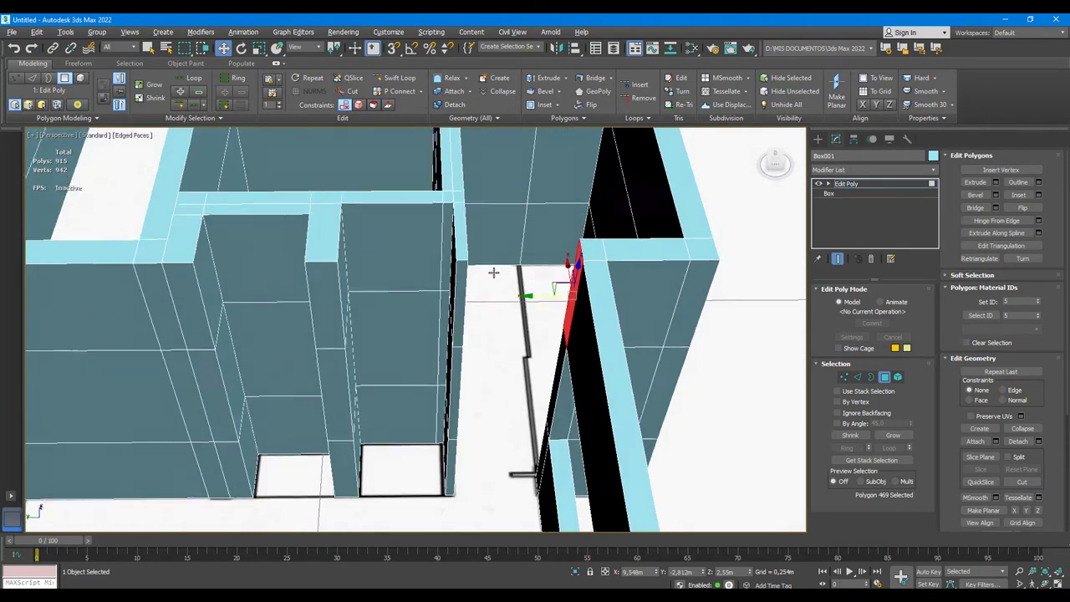
scroll(484, 273, down, 3)
- Try extruding the end face into a block, undo it, and view the wall end from above
alt+middle_drag(485, 273, 553, 296)
mouse_move(552, 297)
shift+mouse_down()
mouse_move(422, 292)
mouse_move(479, 283)
shift+mouse_up()
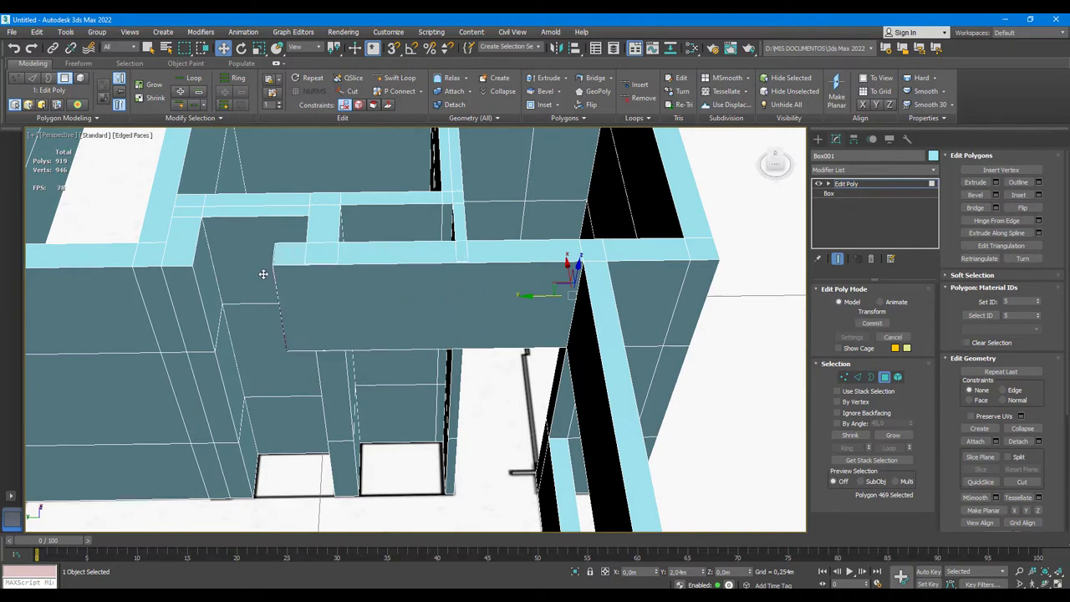
key(ctrl+z)
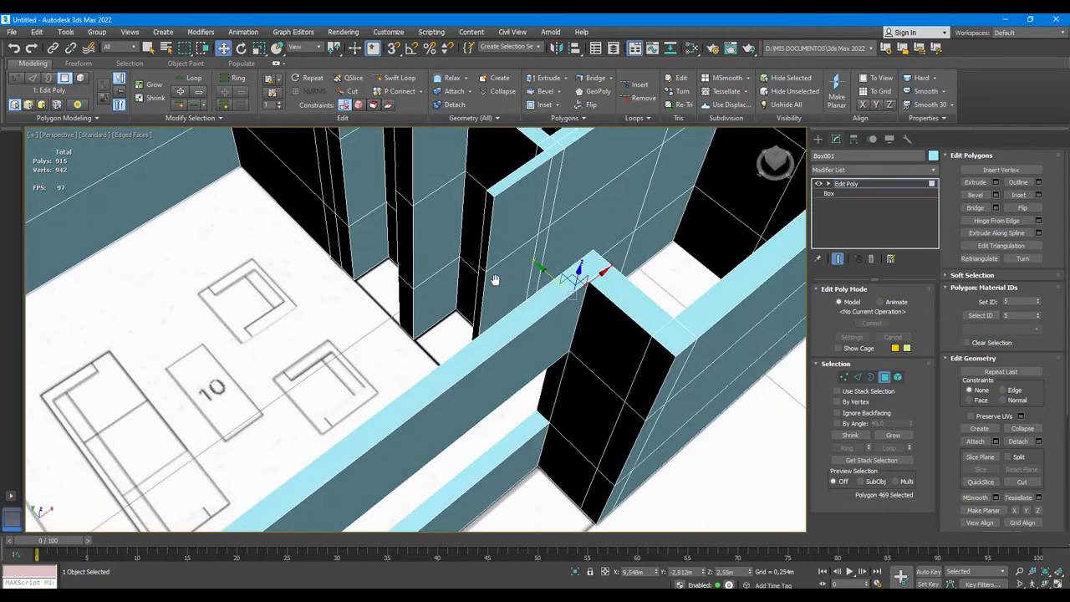
alt+middle_drag(501, 303, 490, 339)
scroll(421, 341, up, 2)
mouse_move(421, 341)
alt+middle_down()
mouse_move(454, 298)
mouse_move(471, 310)
alt+middle_up()
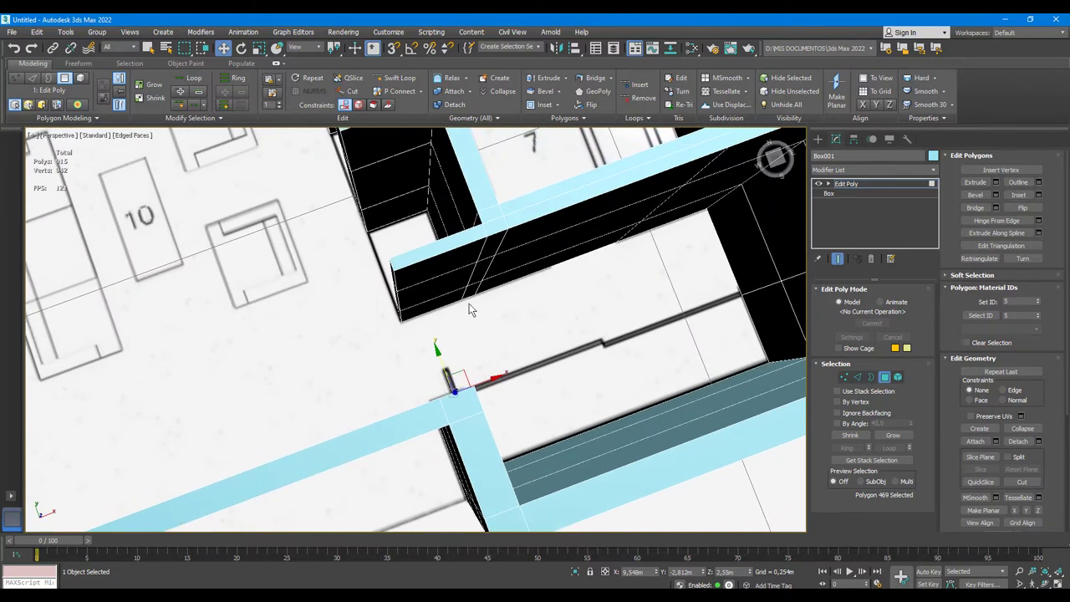
mouse_move(447, 350)
alt+middle_down()
mouse_move(419, 351)
mouse_move(560, 356)
alt+middle_up()
- Snap the eight wall-end vertices down onto the adjoining wall
click(844, 377)
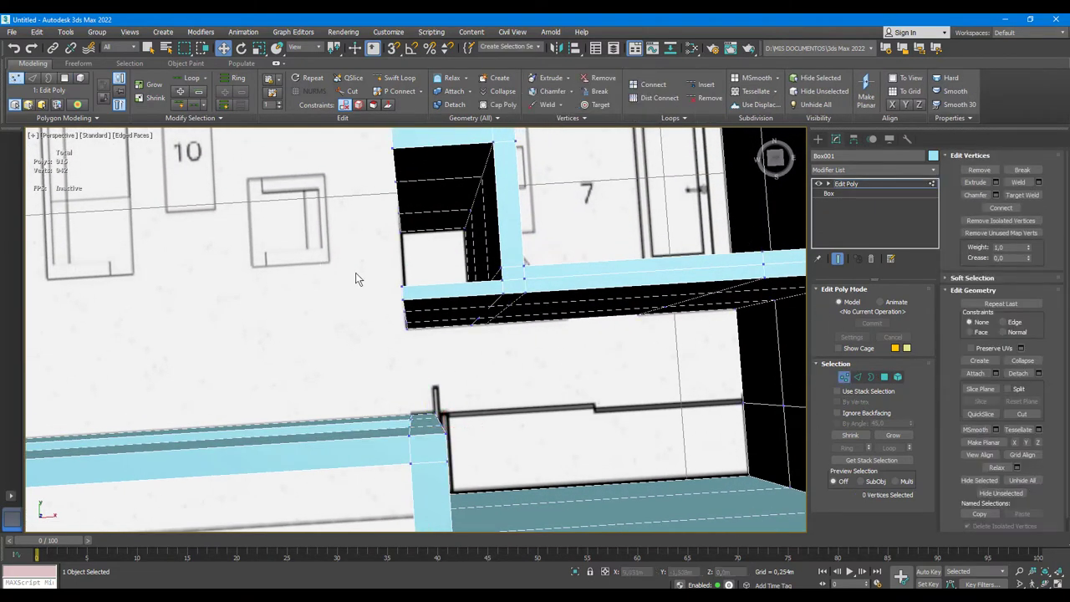
drag(422, 347, 421, 347)
click(393, 49)
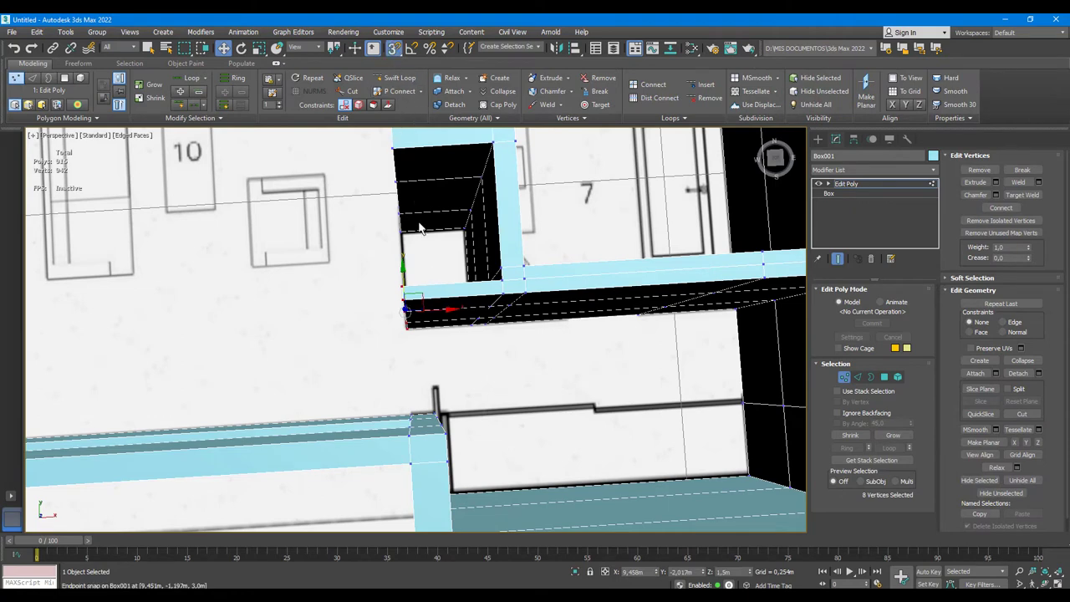
drag(436, 309, 409, 419)
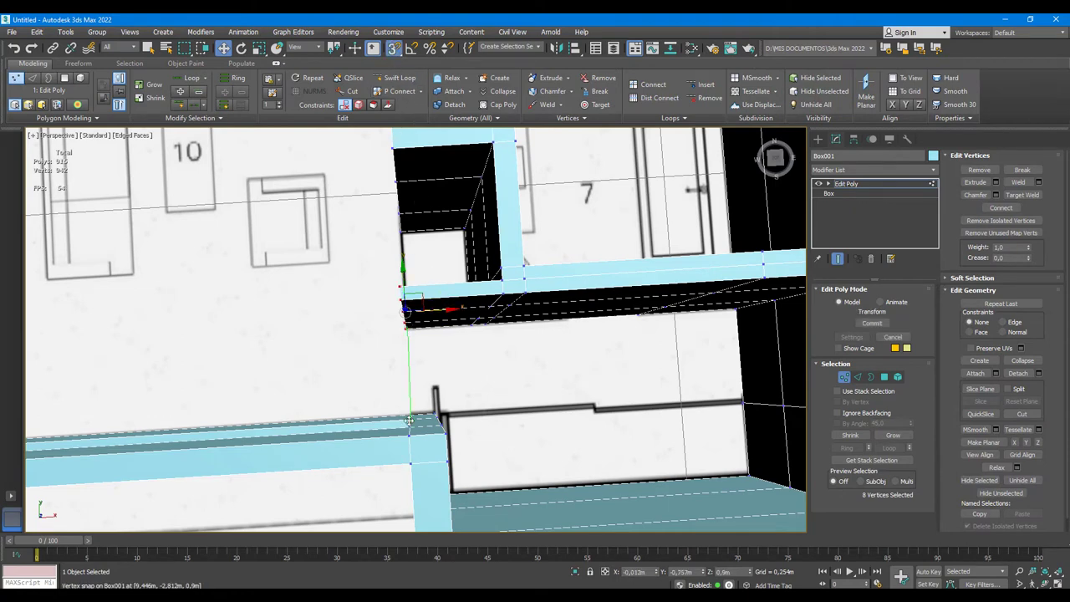
key(1)
mouse_move(426, 348)
alt+middle_down()
mouse_move(523, 341)
mouse_move(425, 226)
mouse_move(566, 429)
alt+middle_up()
scroll(342, 279, up, 3)
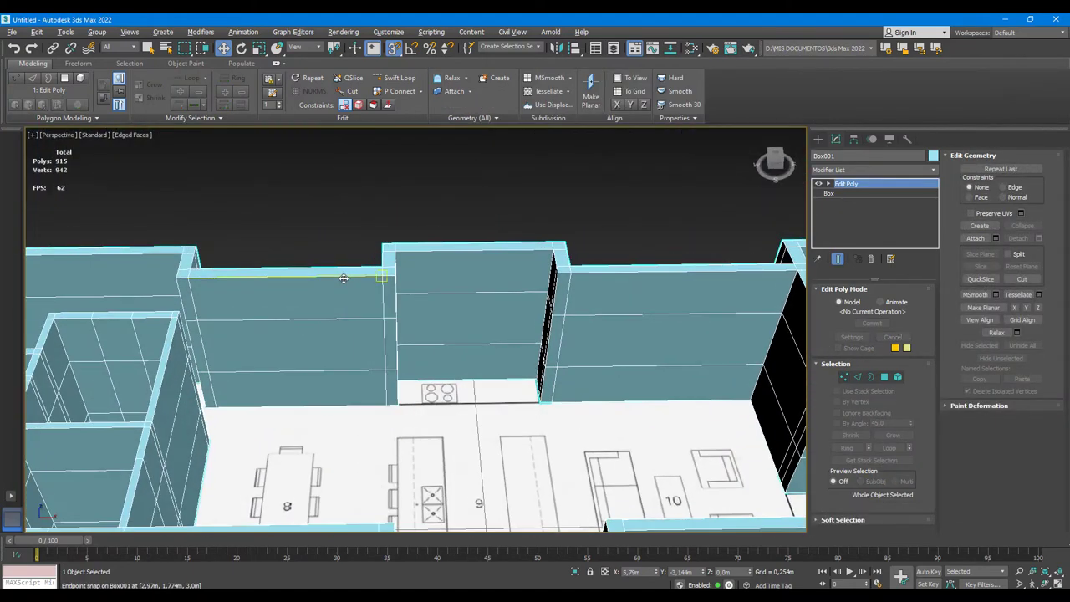
mouse_move(343, 278)
alt+middle_down()
mouse_move(287, 279)
mouse_move(416, 326)
mouse_move(349, 337)
mouse_move(268, 331)
mouse_move(576, 242)
mouse_move(502, 234)
mouse_move(493, 219)
alt+middle_up()
scroll(257, 326, up, 3)
- Snap the wall's top corner vertex down into place
click(884, 377)
drag(493, 219, 418, 209)
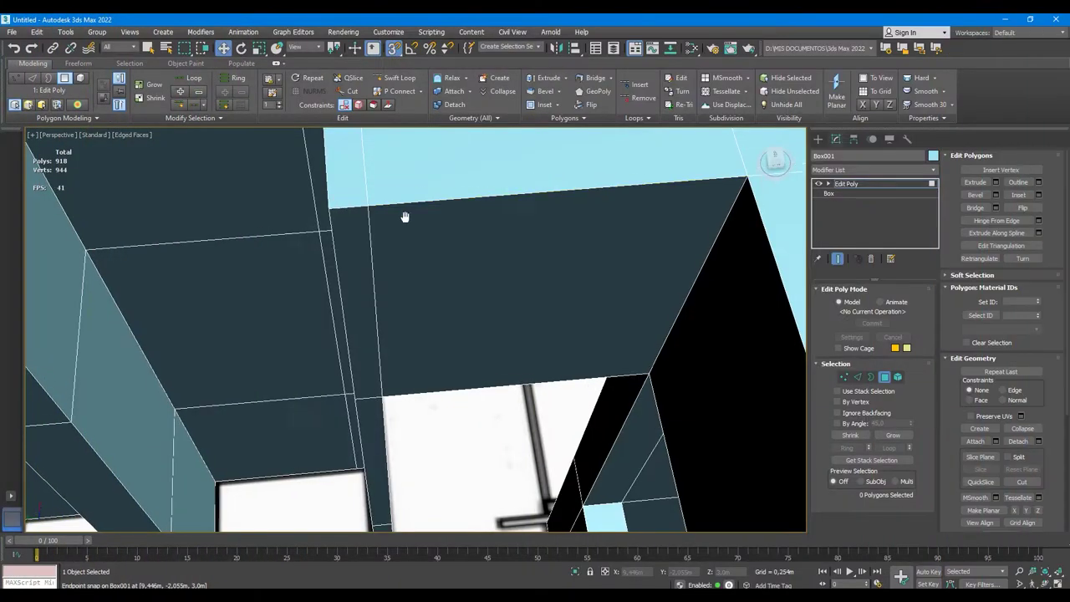
middle_drag(404, 216, 370, 245)
click(844, 377)
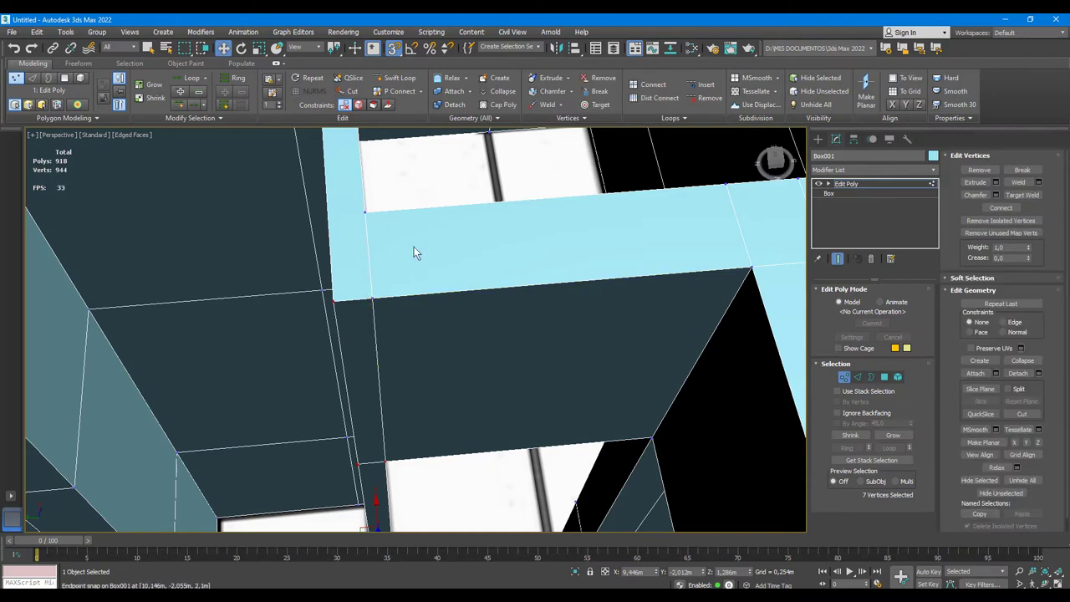
click(372, 294)
mouse_move(369, 245)
alt+middle_down()
mouse_move(431, 253)
mouse_move(376, 251)
alt+middle_up()
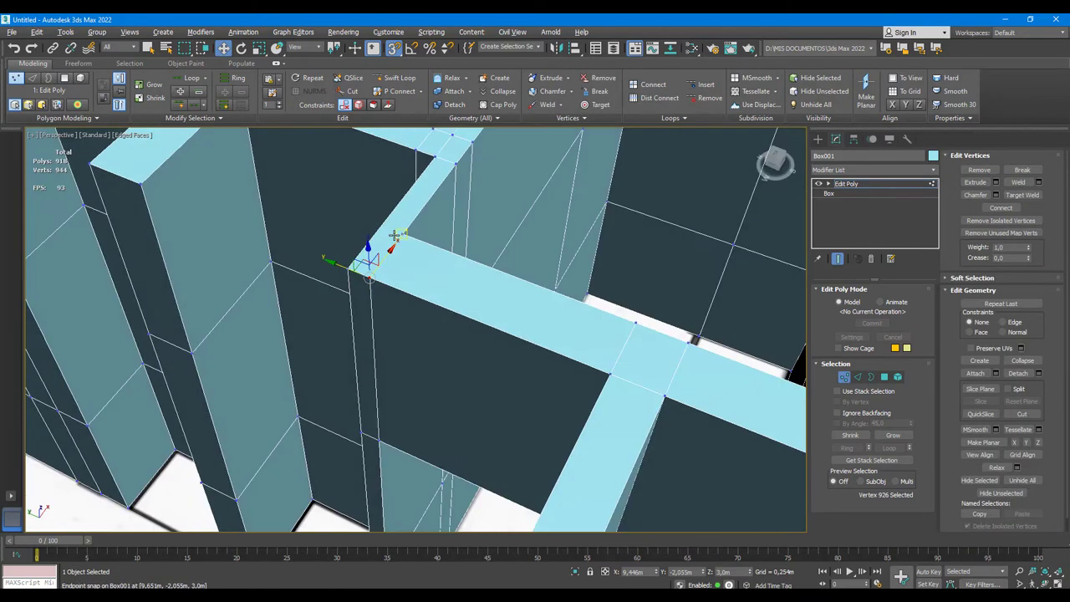
mouse_move(376, 260)
mouse_down()
mouse_move(372, 318)
mouse_move(410, 298)
mouse_up()
- Return to object level and make the walls see-through
click(843, 377)
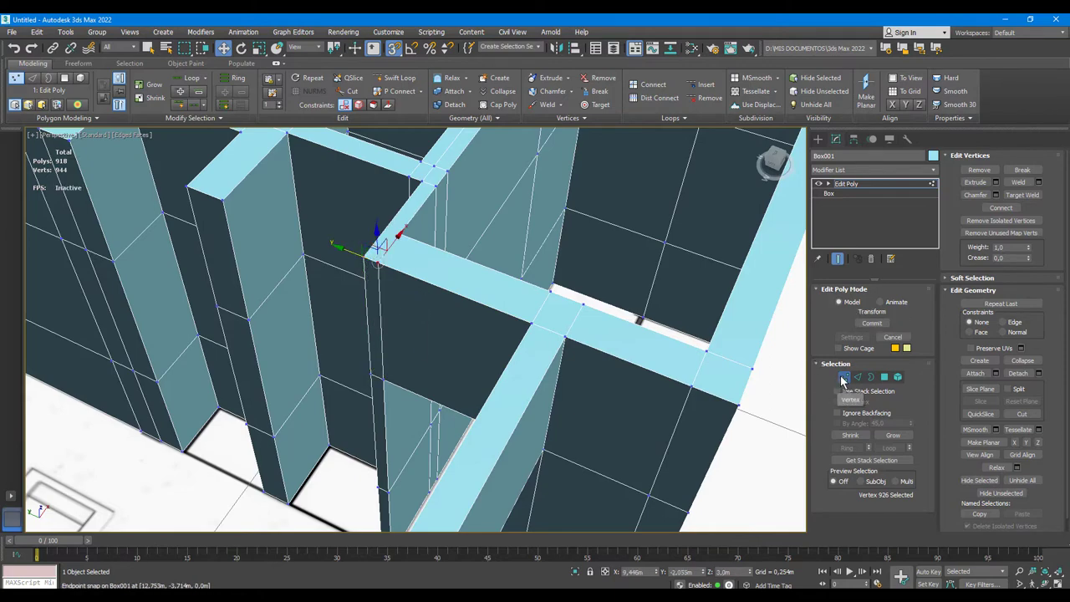
mouse_move(585, 276)
alt+middle_down()
mouse_move(523, 234)
mouse_move(574, 270)
mouse_move(518, 351)
mouse_move(456, 384)
alt+middle_up()
scroll(574, 270, down, 3)
scroll(517, 362, up, 3)
key(alt+x)
- Insert a vertical edge loop on the wall panel using see-through display
scroll(446, 383, up, 3)
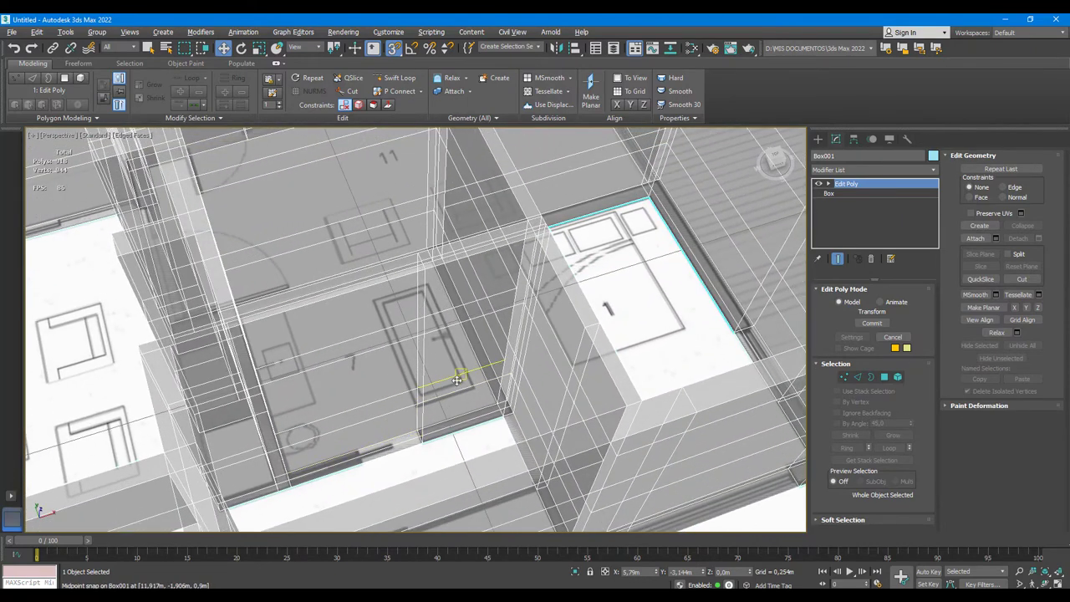
key(alt+x)
key(alt+x)
scroll(450, 407, up, 3)
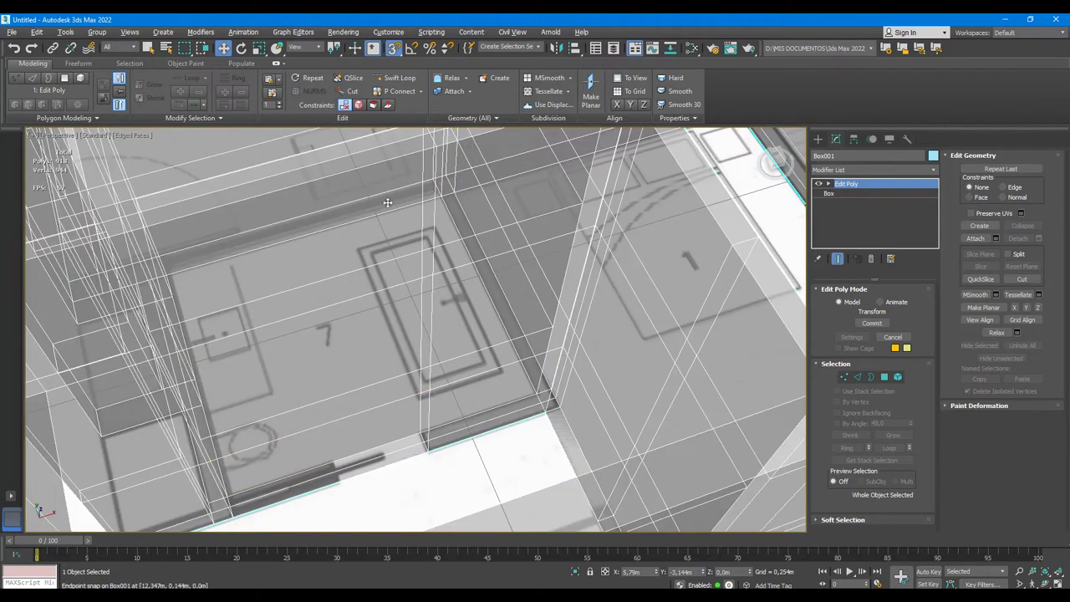
alt+middle_drag(387, 202, 418, 275)
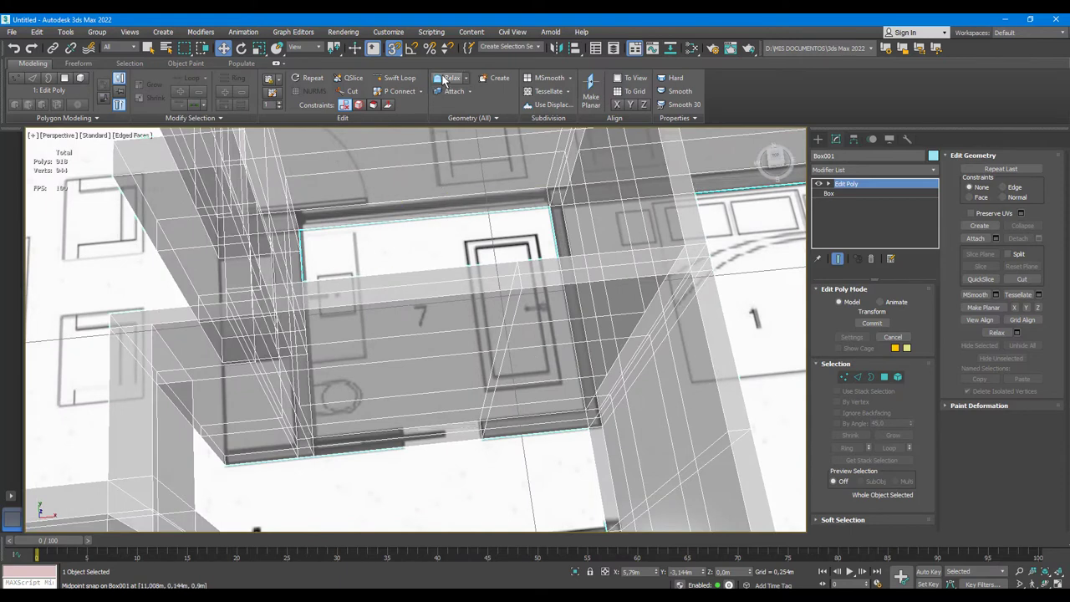
click(394, 78)
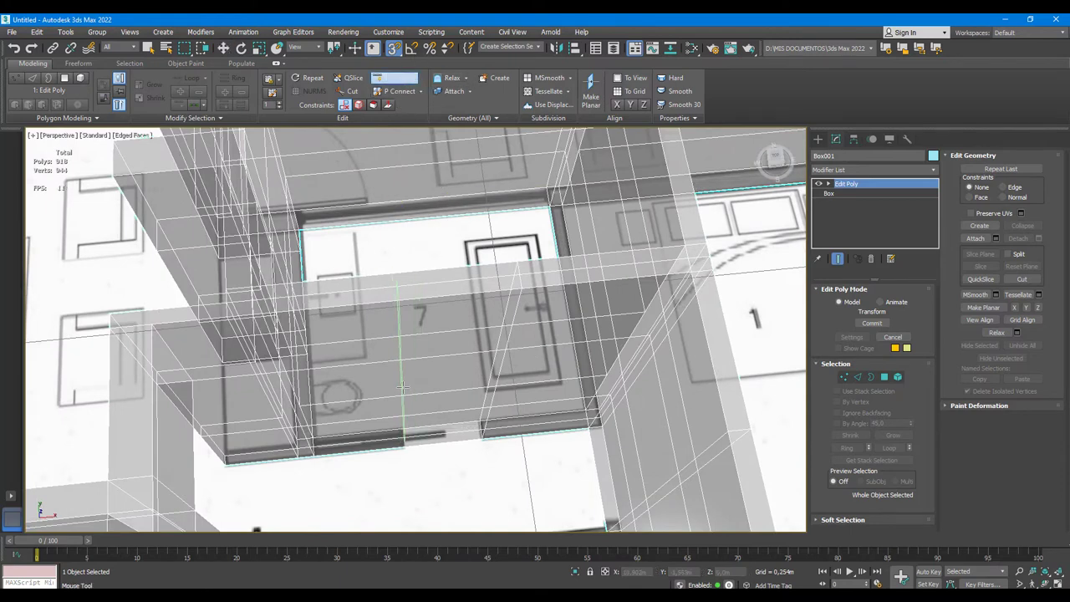
click(403, 386)
right_click(407, 377)
key(alt+x)
scroll(406, 377, up, 5)
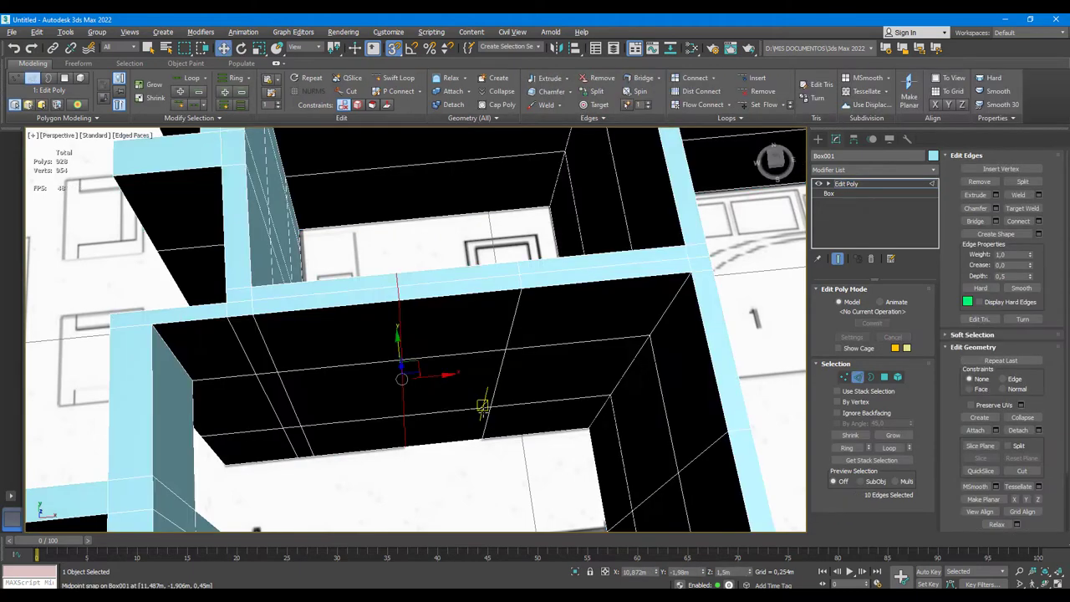
mouse_move(489, 394)
alt+middle_down()
mouse_move(450, 344)
mouse_move(561, 292)
mouse_move(485, 318)
mouse_move(528, 334)
alt+middle_up()
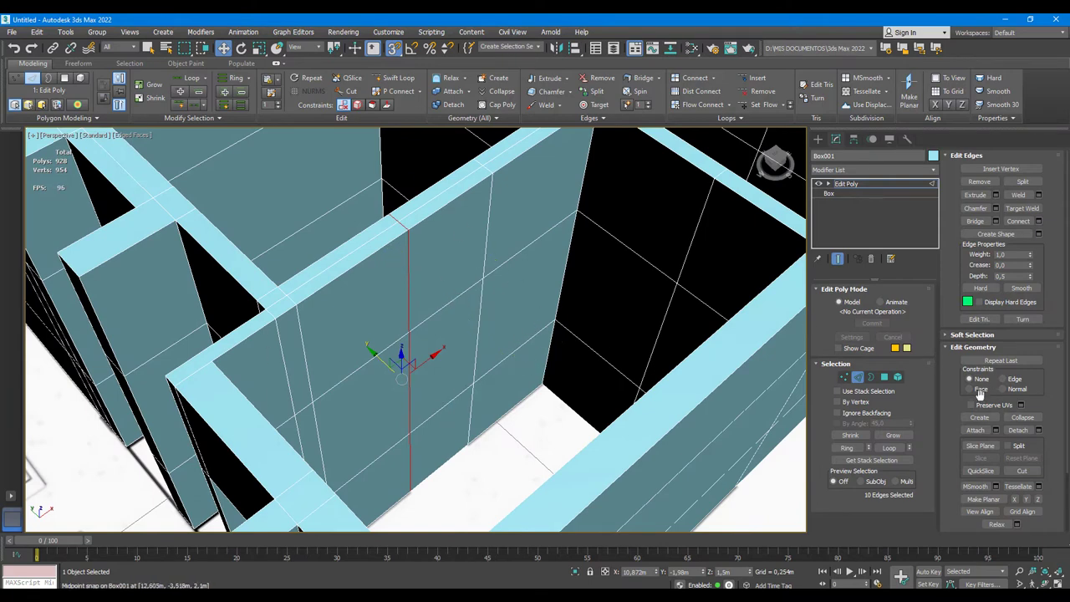
- Delete the two wall faces beside the loop to open the doorway
click(885, 377)
click(438, 418)
ctrl+click(441, 360)
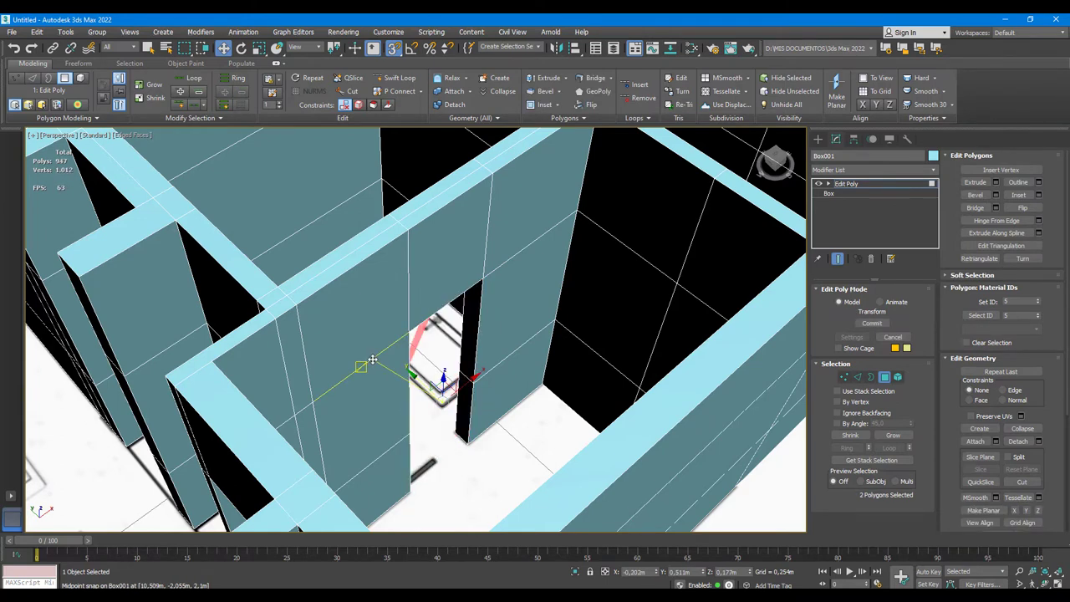
mouse_move(427, 400)
alt+middle_down()
mouse_move(440, 366)
mouse_move(435, 393)
mouse_move(427, 326)
mouse_move(481, 432)
alt+middle_up()
key(Delete)
- Select the upper and lower kitchen wall bands and push them inward, undoing a raise
scroll(498, 342, down, 3)
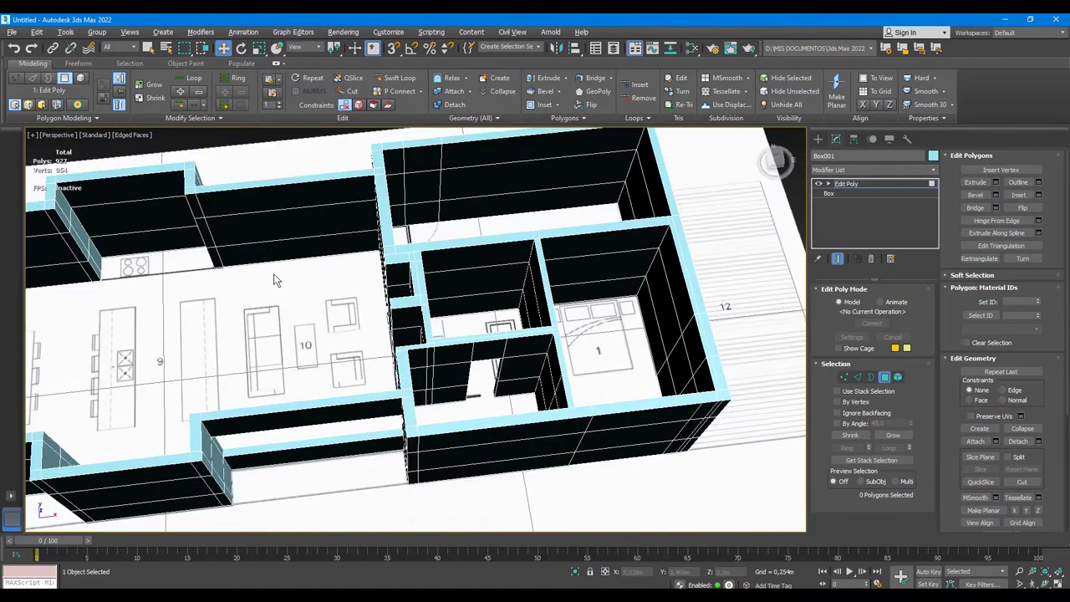
mouse_move(497, 342)
alt+middle_down()
mouse_move(427, 309)
mouse_move(420, 283)
mouse_move(442, 310)
mouse_move(444, 293)
alt+middle_up()
scroll(426, 309, up, 2)
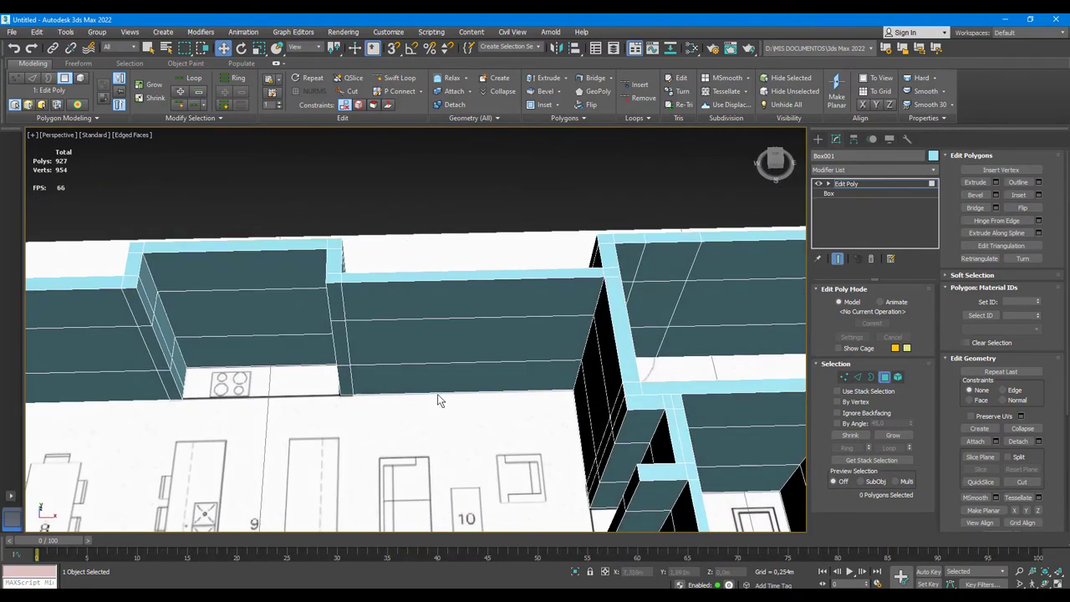
click(432, 342)
alt+middle_drag(432, 341, 437, 346)
click(471, 410)
click(471, 371)
click(430, 335)
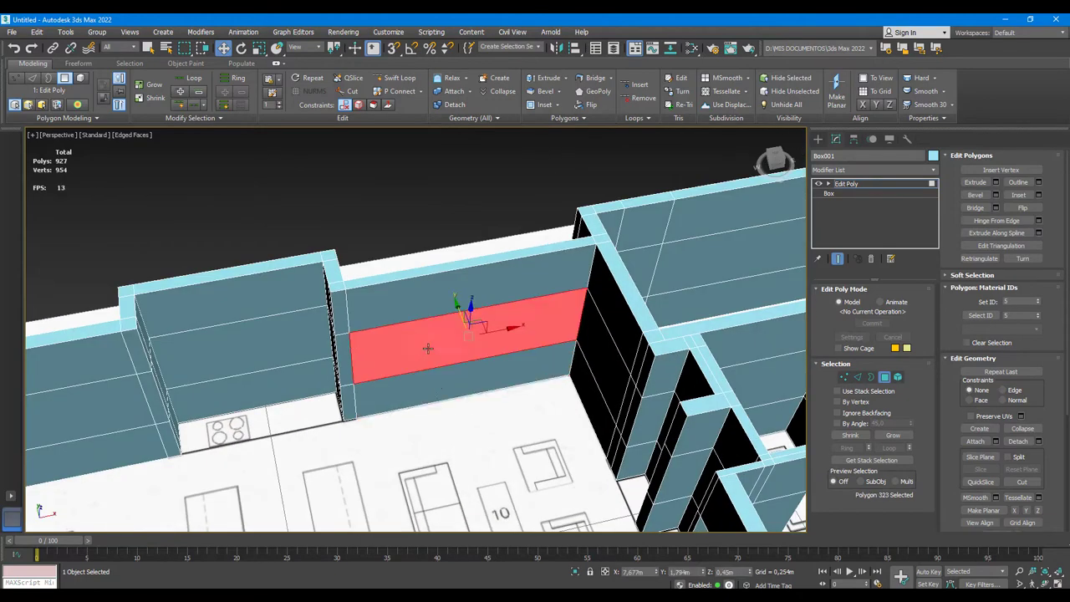
click(437, 390)
ctrl+click(454, 355)
drag(461, 338, 451, 262)
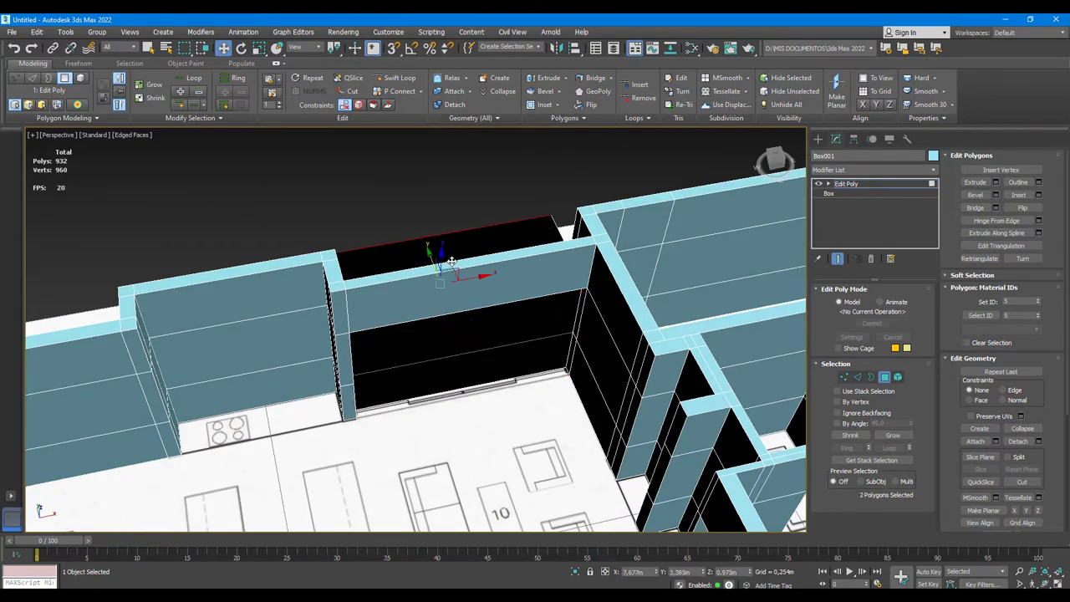
alt+middle_drag(468, 294, 493, 333)
key(ctrl+z)
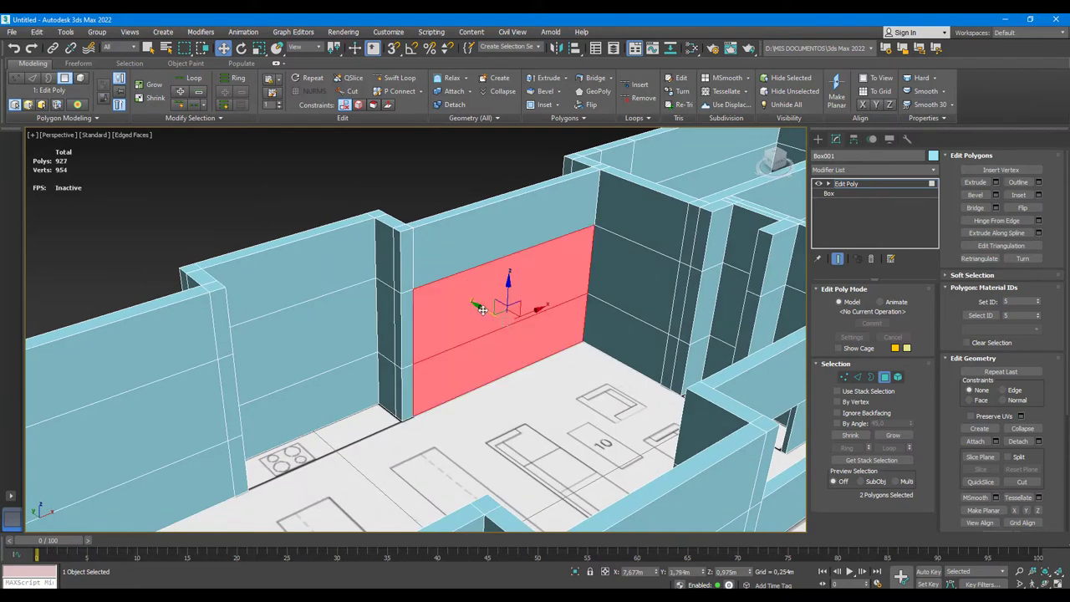
shift+drag(482, 310, 449, 301)
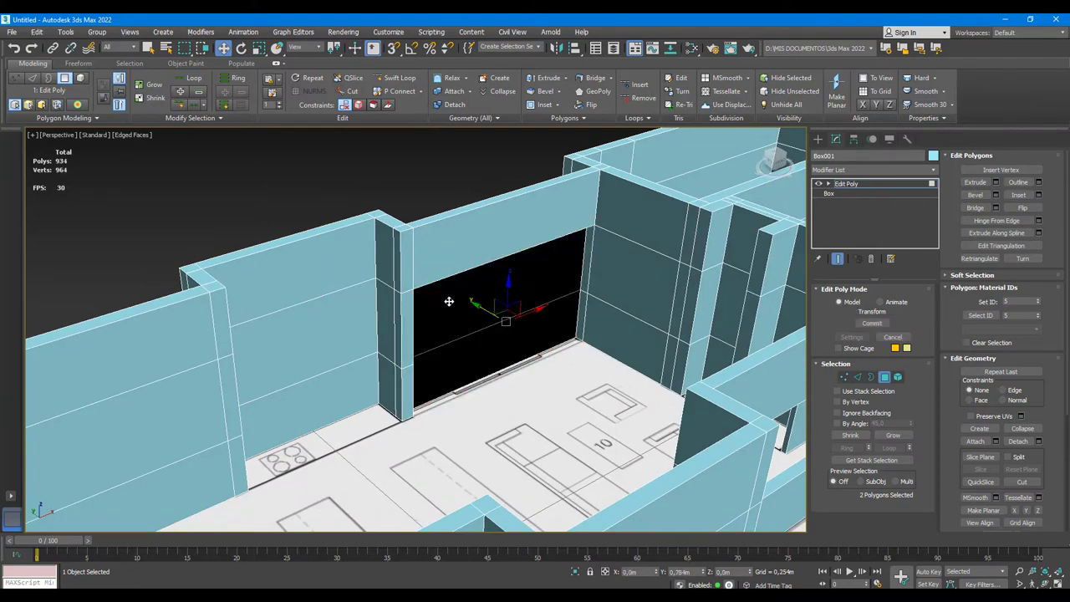
click(497, 318)
- Delete the wall face above the hob counter to open the window
mouse_move(497, 318)
alt+middle_down()
mouse_move(402, 242)
mouse_move(394, 248)
alt+middle_up()
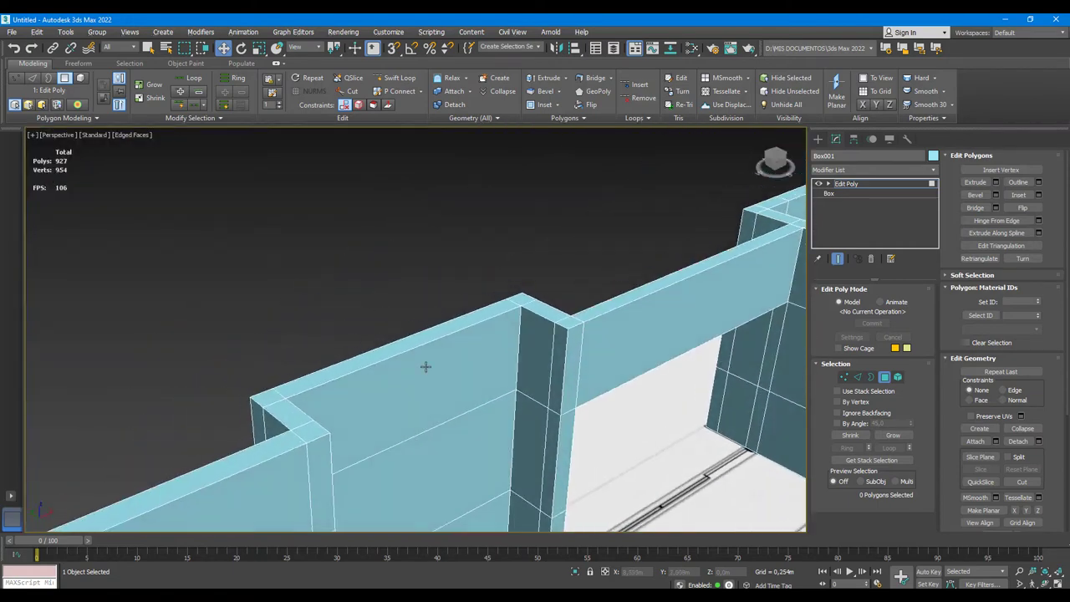
mouse_move(426, 365)
alt+middle_down()
mouse_move(348, 218)
mouse_move(365, 266)
mouse_move(388, 274)
alt+middle_up()
click(394, 273)
mouse_move(469, 297)
alt+middle_down()
mouse_move(419, 307)
mouse_move(434, 266)
alt+middle_up()
key(Delete)
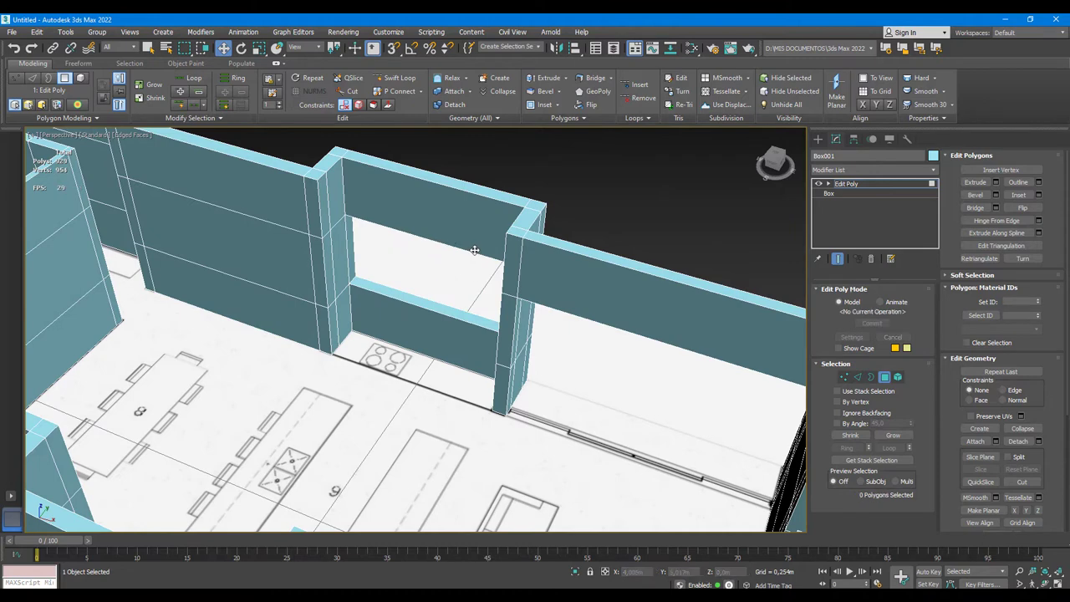
- Delete the lower and upper wall faces beside the window to open a doorway
key(alt+x)
key(alt+x)
scroll(466, 266, up, 2)
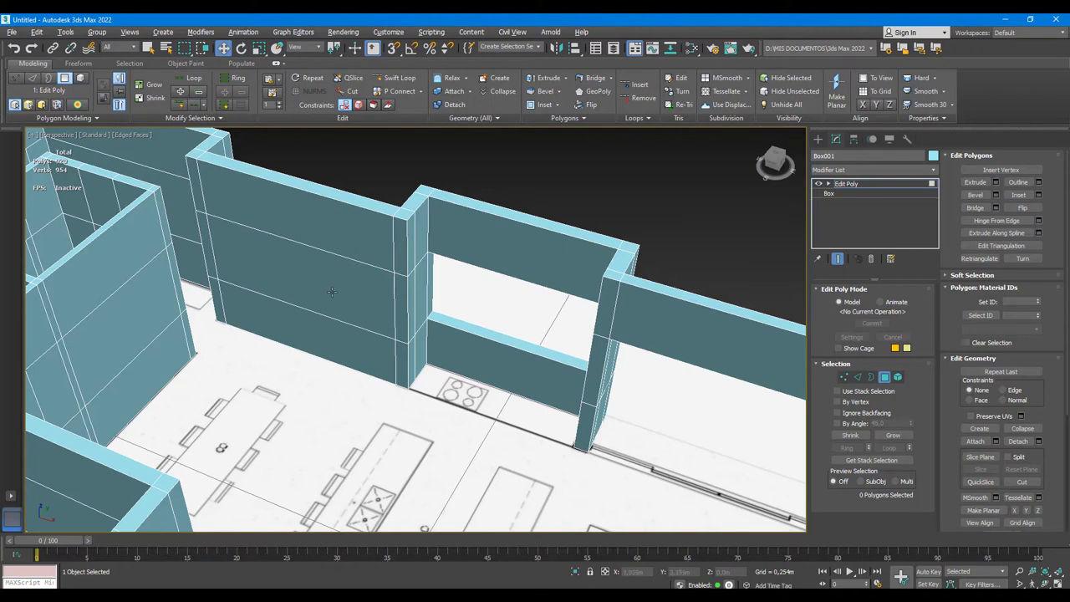
key(alt+x)
key(alt+x)
middle_drag(324, 284, 376, 385)
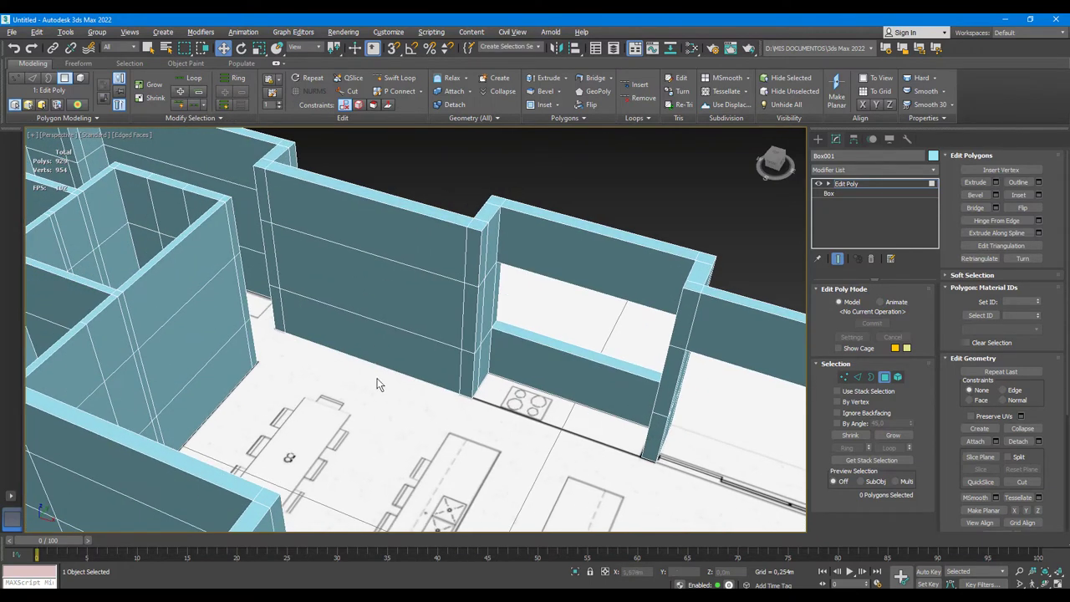
click(345, 337)
ctrl+click(347, 285)
middle_drag(359, 284, 334, 275)
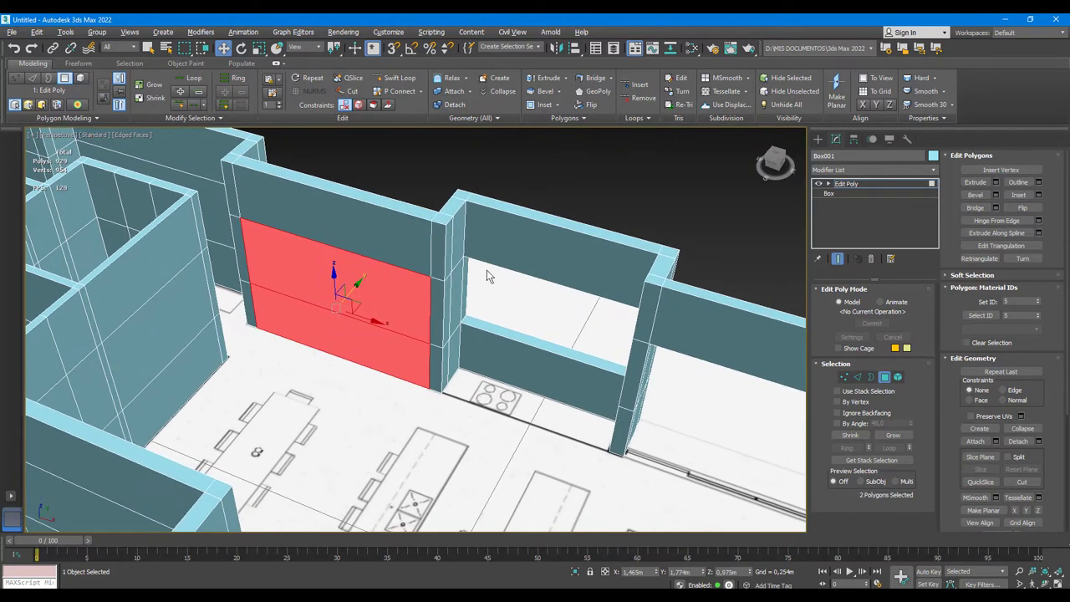
key(Delete)
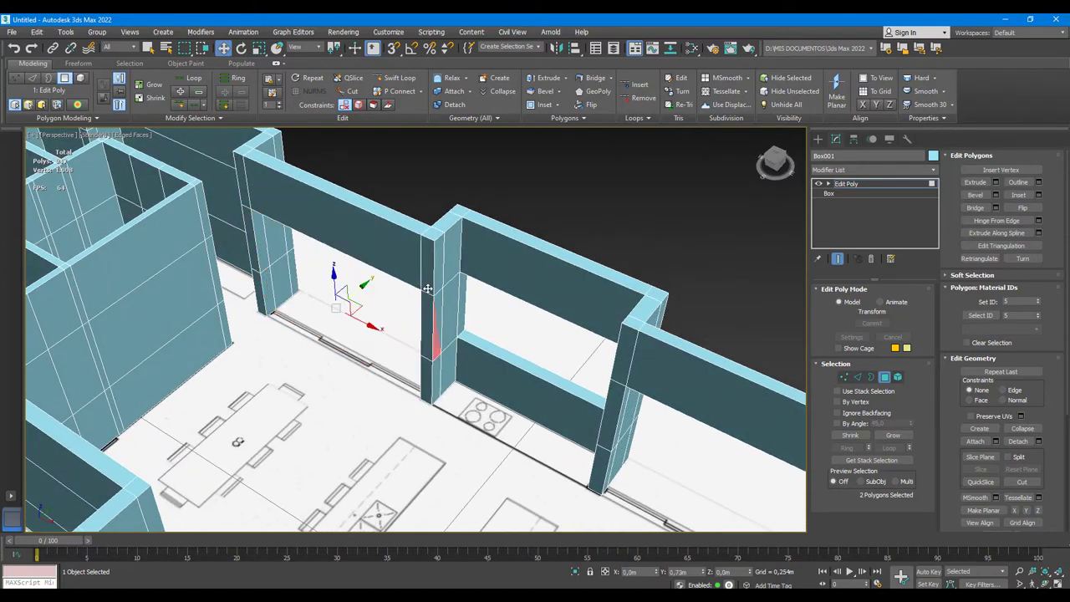
alt+middle_drag(427, 288, 405, 265)
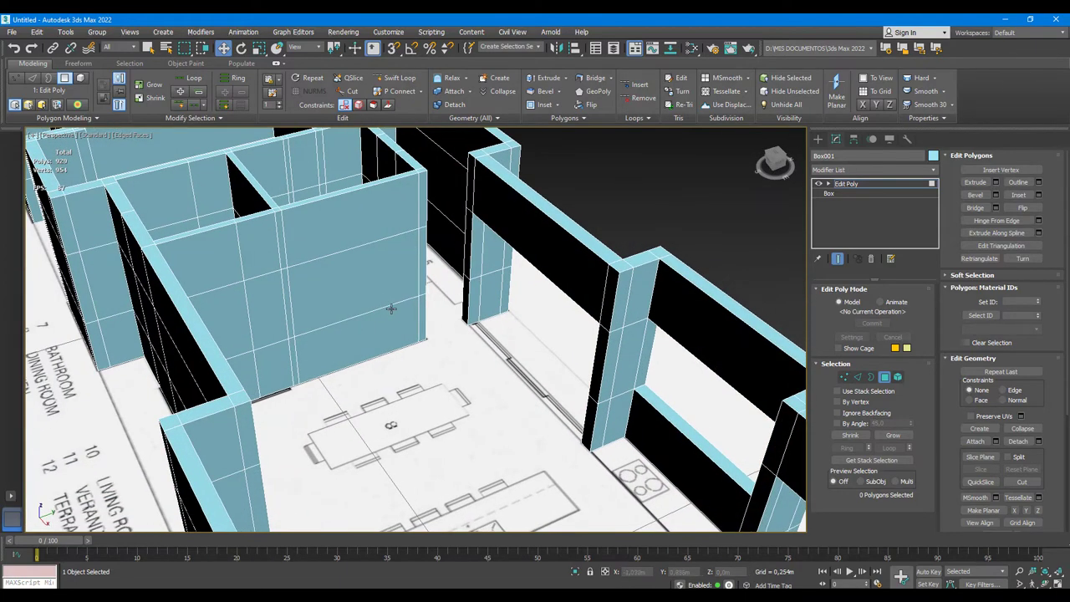
- Inspect the walls near the bathroom in see-through mode, trying lower and upper face selections
key(alt+x)
mouse_move(392, 309)
alt+middle_down()
mouse_move(411, 311)
mouse_move(431, 355)
alt+middle_up()
scroll(336, 328, up, 3)
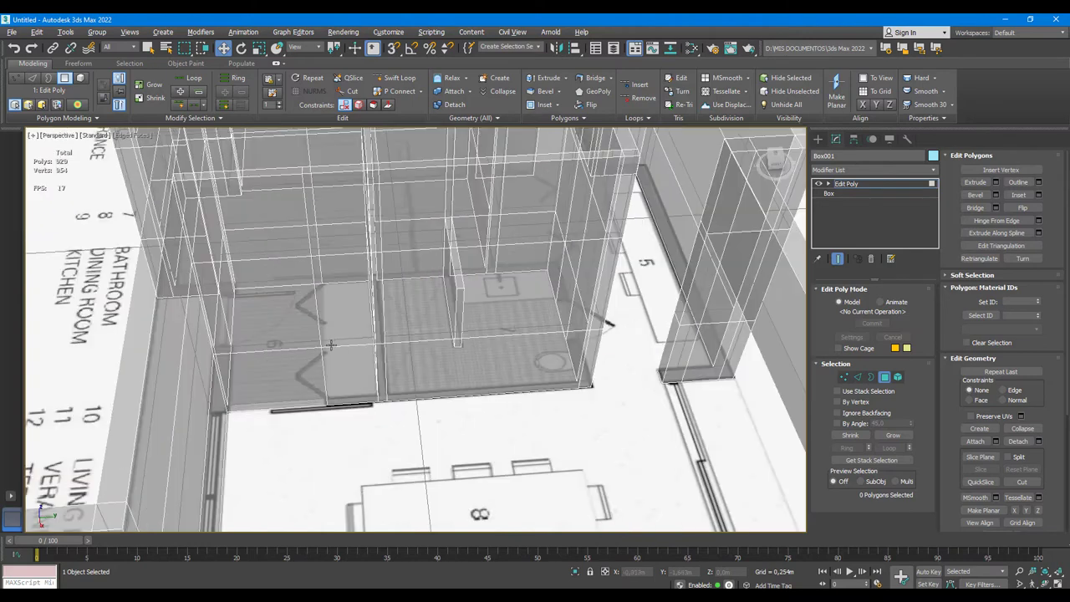
key(alt+x)
click(297, 374)
key(alt+x)
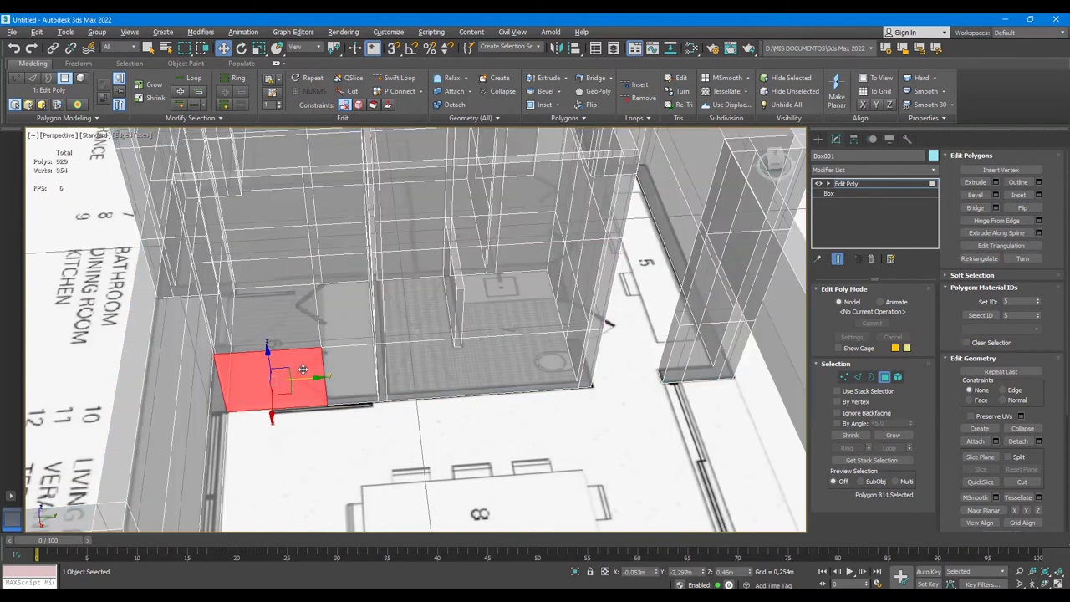
click(359, 443)
click(276, 380)
ctrl+click(272, 334)
key(alt+x)
alt+middle_drag(325, 335, 314, 344)
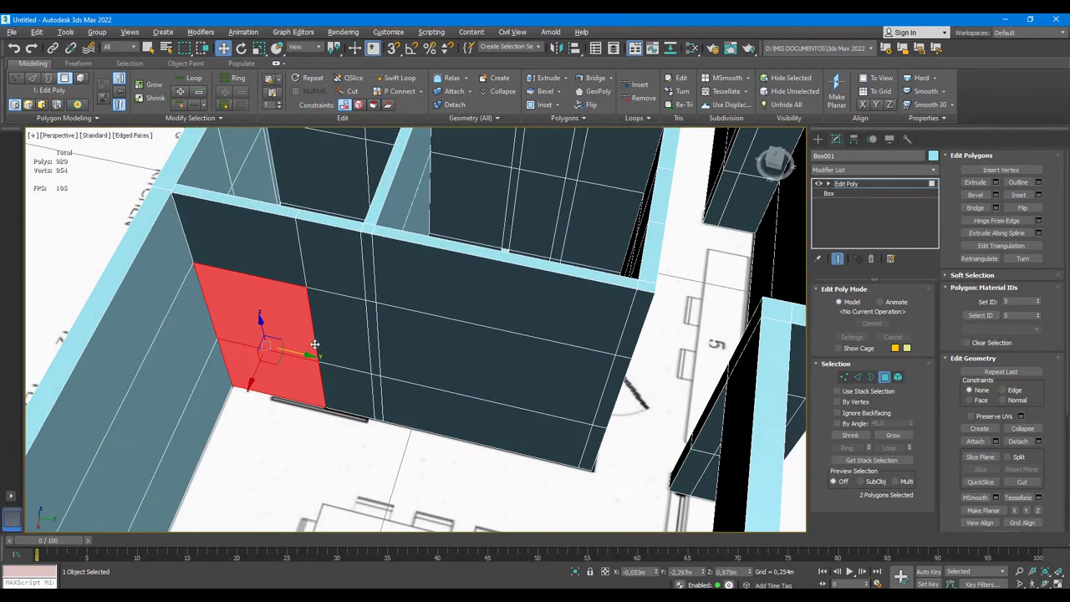
key(alt+x)
alt+middle_drag(321, 333, 293, 344)
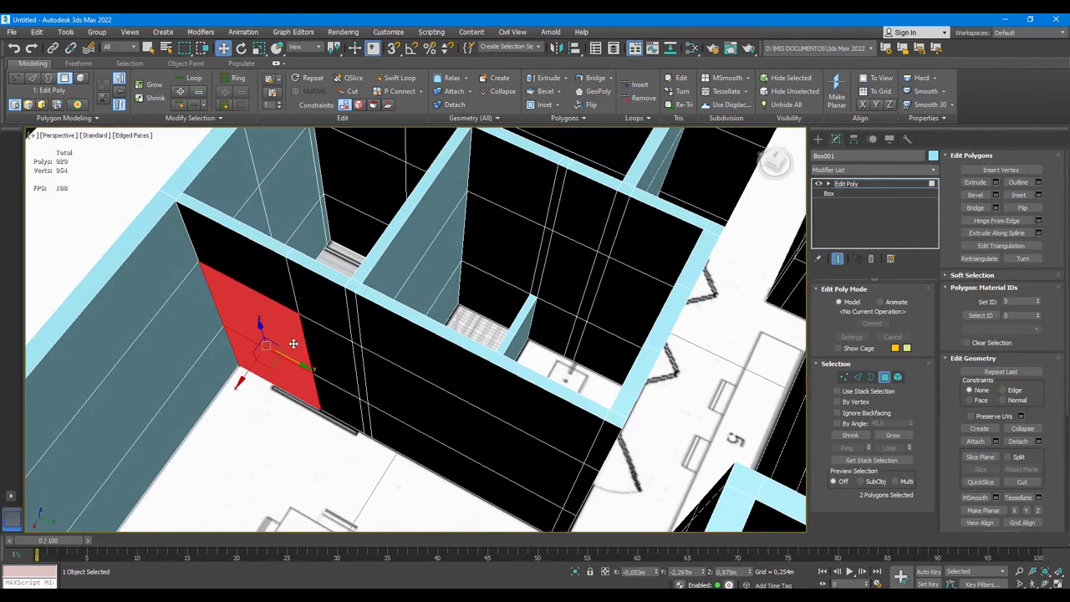
click(474, 248)
click(251, 393)
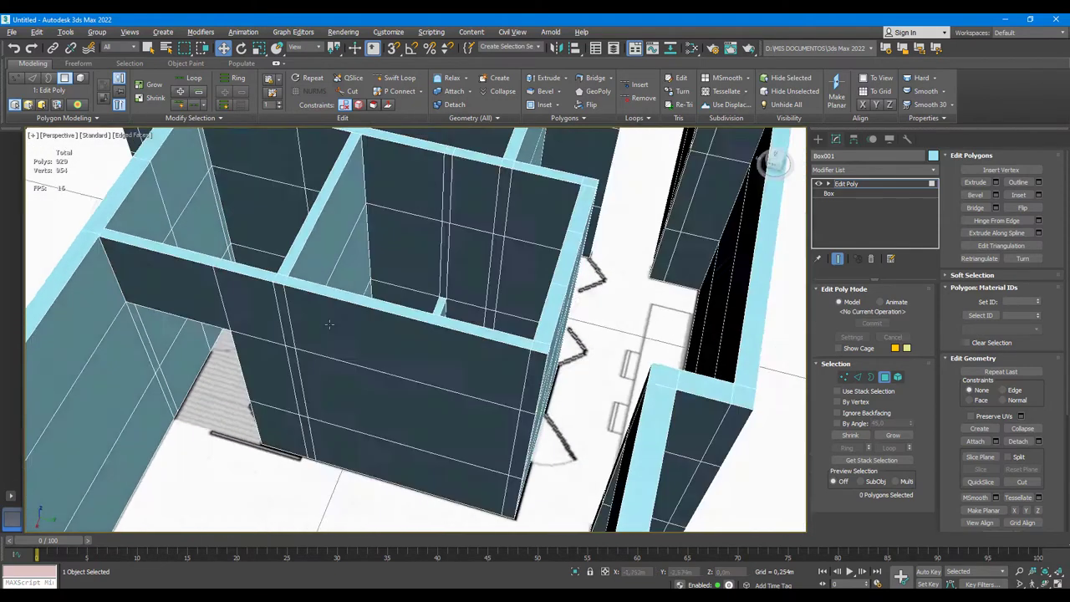
mouse_move(251, 393)
alt+middle_down()
mouse_move(297, 350)
mouse_move(447, 275)
mouse_move(444, 304)
mouse_move(507, 343)
mouse_move(428, 368)
mouse_move(496, 363)
mouse_move(418, 345)
mouse_move(412, 301)
mouse_move(434, 305)
alt+middle_up()
- Check a small wall section and the wall beside room 9, then clear the selection
key(alt+x)
click(418, 345)
ctrl+click(407, 314)
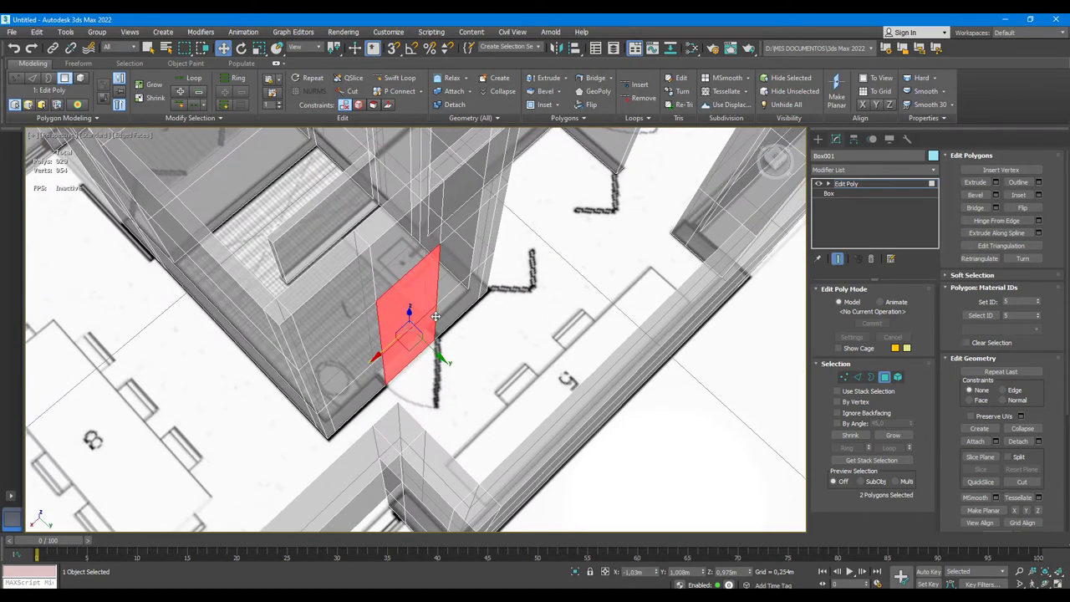
key(alt+x)
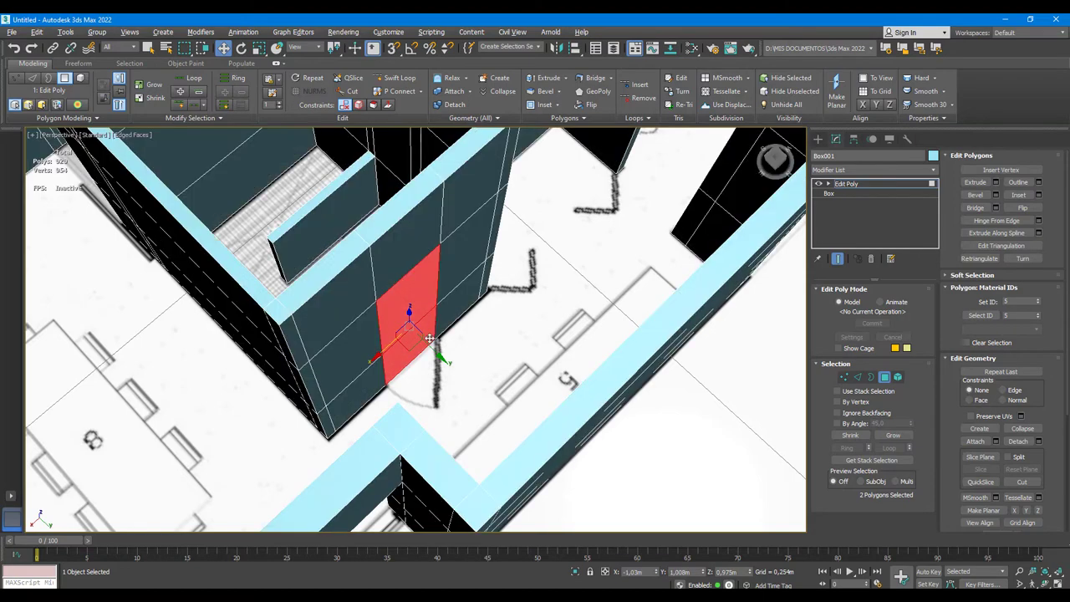
click(466, 353)
mouse_move(466, 353)
alt+middle_down()
mouse_move(377, 237)
mouse_move(493, 389)
mouse_move(446, 363)
mouse_move(411, 372)
mouse_move(428, 319)
alt+middle_up()
key(alt+x)
key(alt+x)
key(alt+x)
key(alt+x)
key(alt+x)
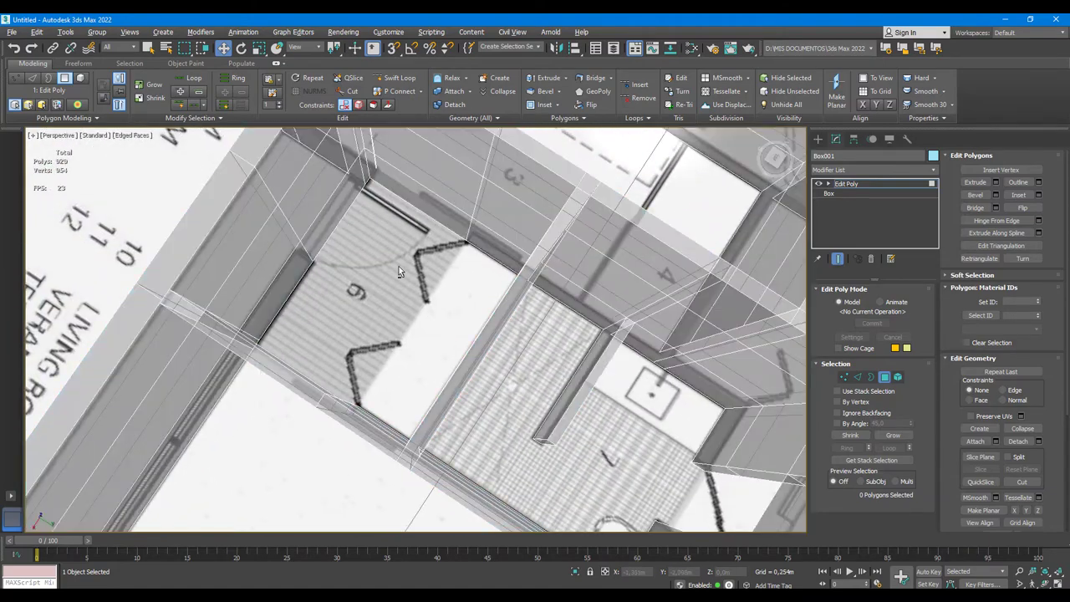
key(alt+x)
mouse_move(388, 262)
alt+middle_down()
mouse_move(358, 243)
mouse_move(479, 263)
alt+middle_up()
click(479, 264)
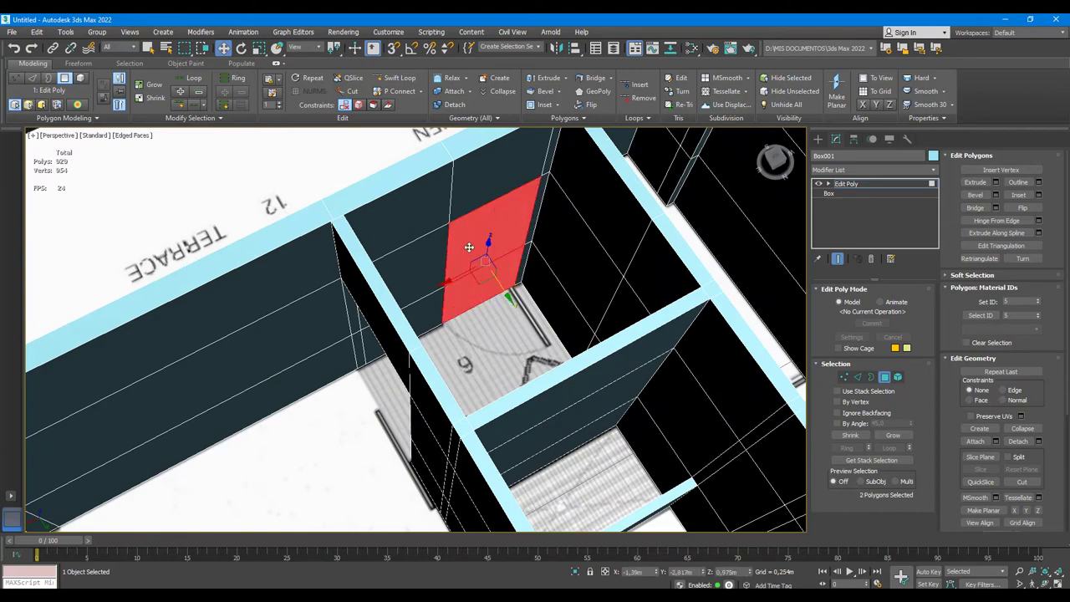
click(453, 361)
mouse_move(454, 361)
alt+middle_down()
mouse_move(466, 243)
mouse_move(443, 229)
alt+middle_up()
- Inspect the living room, kitchen and terrace walls in solid and see-through display
alt+middle_drag(282, 246, 380, 276)
key(alt+x)
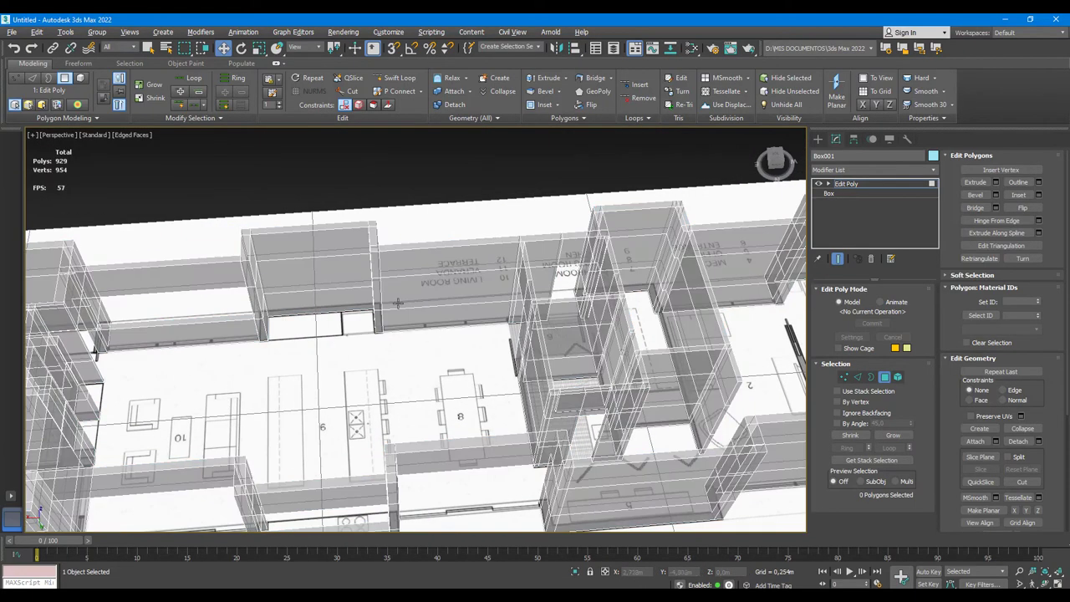
scroll(410, 301, up, 3)
key(alt+x)
click(442, 327)
mouse_move(442, 326)
alt+middle_down()
mouse_move(458, 295)
mouse_move(286, 253)
mouse_move(376, 285)
mouse_move(477, 295)
alt+middle_up()
click(475, 325)
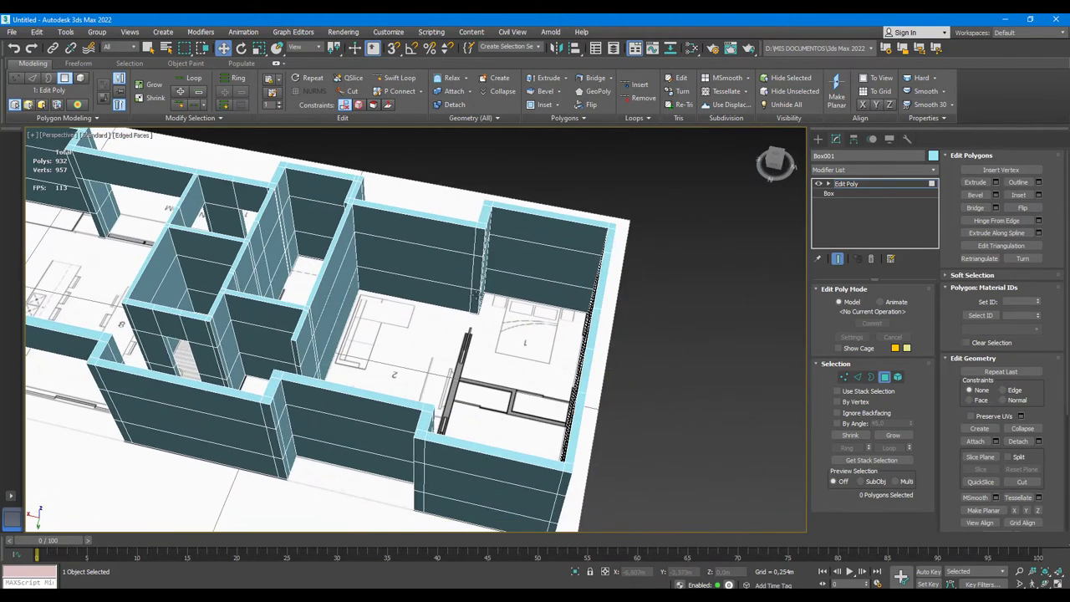
key(alt+x)
mouse_move(577, 353)
alt+middle_down()
mouse_move(539, 305)
mouse_move(402, 326)
alt+middle_up()
scroll(394, 327, up, 5)
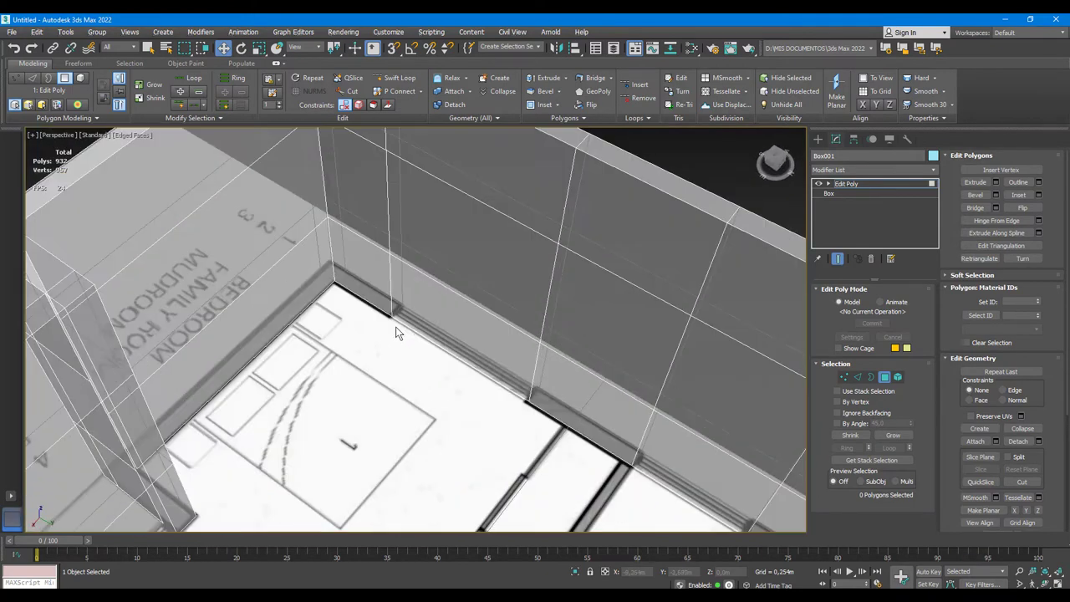
key(alt+x)
- Extrude the bedroom 1 outer wall face inward to form the window
click(449, 274)
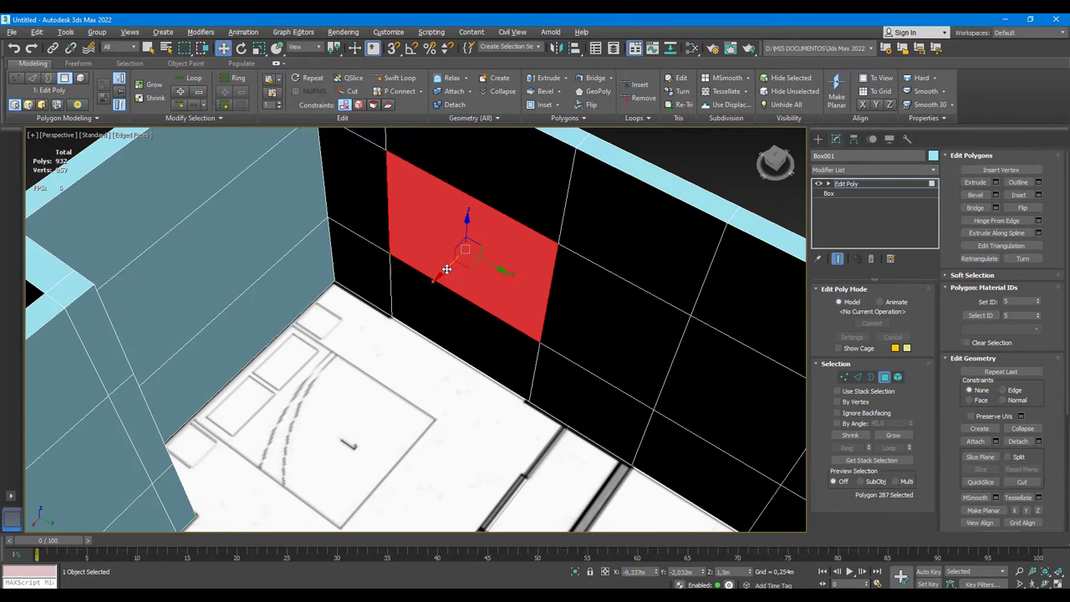
alt+click(480, 263)
alt+middle_drag(480, 263, 374, 263)
key(alt+x)
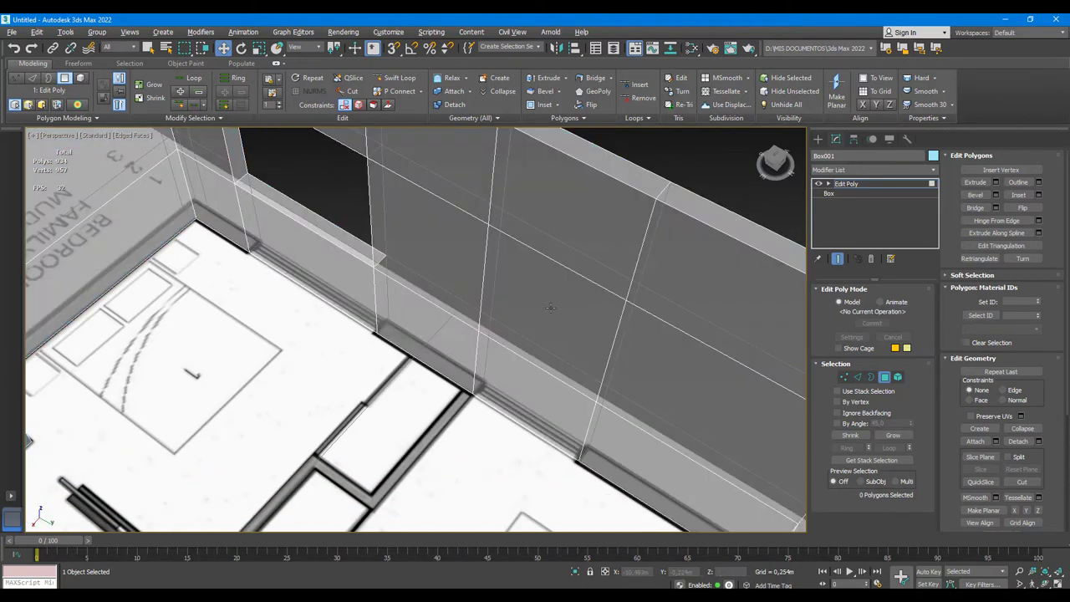
key(alt+x)
click(545, 309)
key(shift+e)
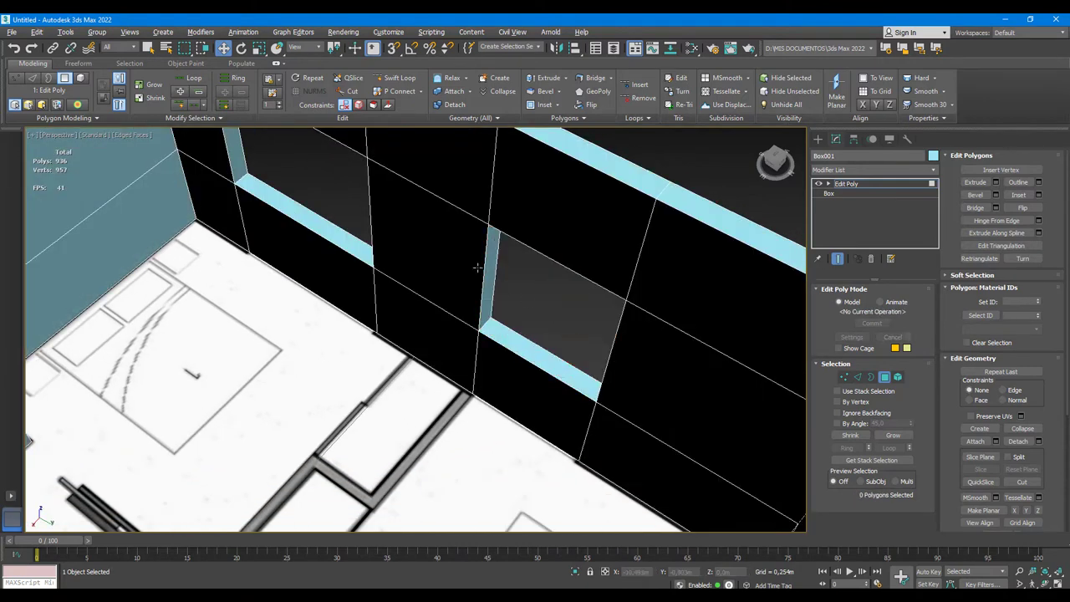
scroll(477, 267, down, 5)
mouse_move(477, 267)
alt+middle_down()
mouse_move(356, 298)
mouse_move(400, 298)
mouse_move(268, 306)
mouse_move(485, 212)
alt+middle_up()
mouse_move(393, 316)
alt+middle_down()
mouse_move(352, 320)
mouse_move(454, 188)
mouse_move(443, 301)
alt+middle_up()
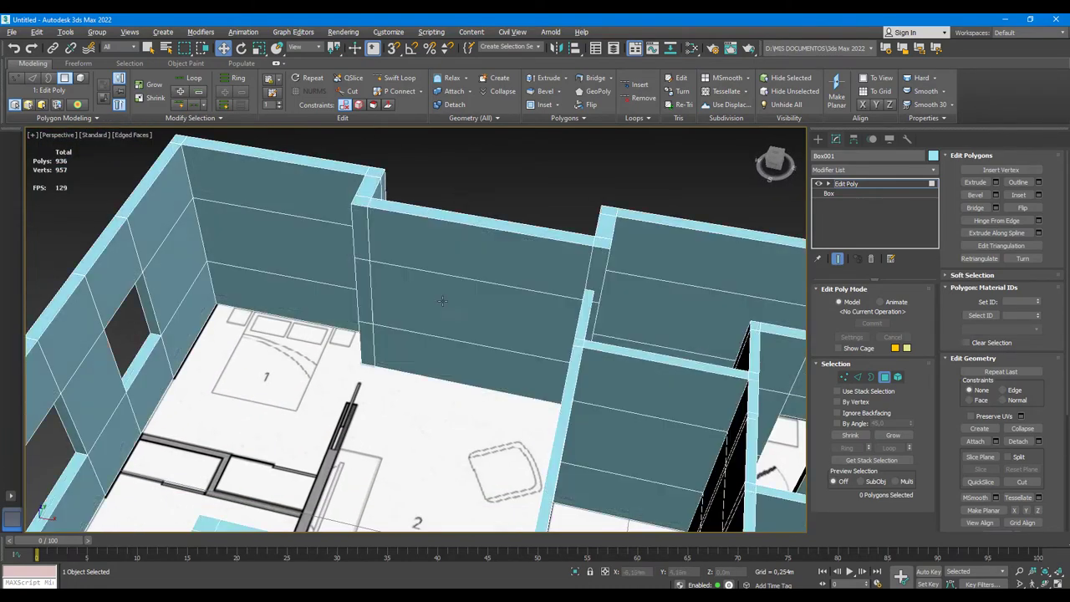
click(427, 357)
click(406, 358)
ctrl+click(422, 314)
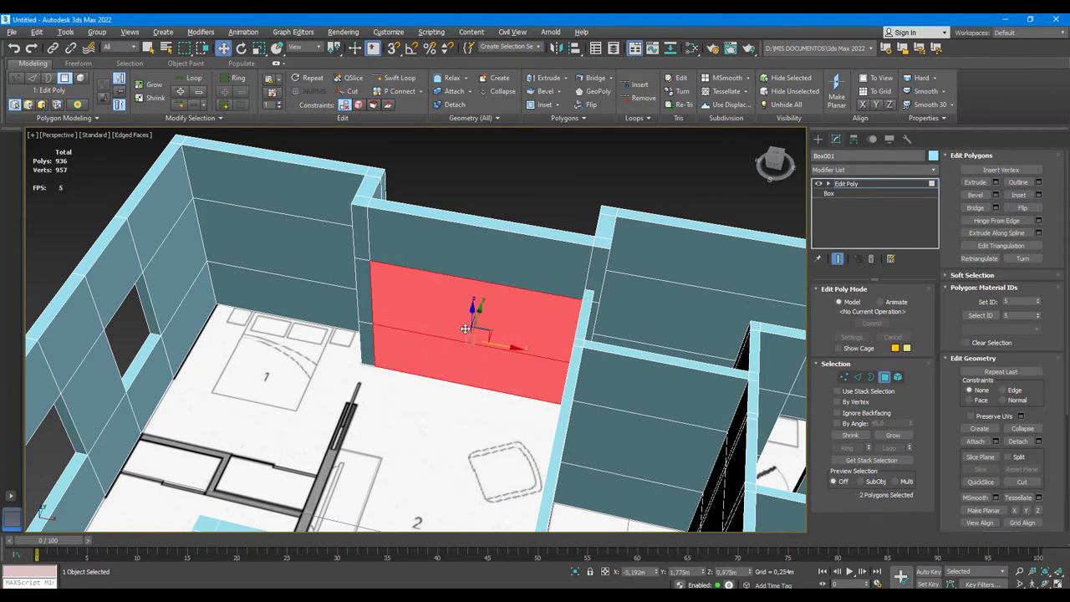
scroll(465, 328, down, 4)
key(Delete)
key(ctrl+z)
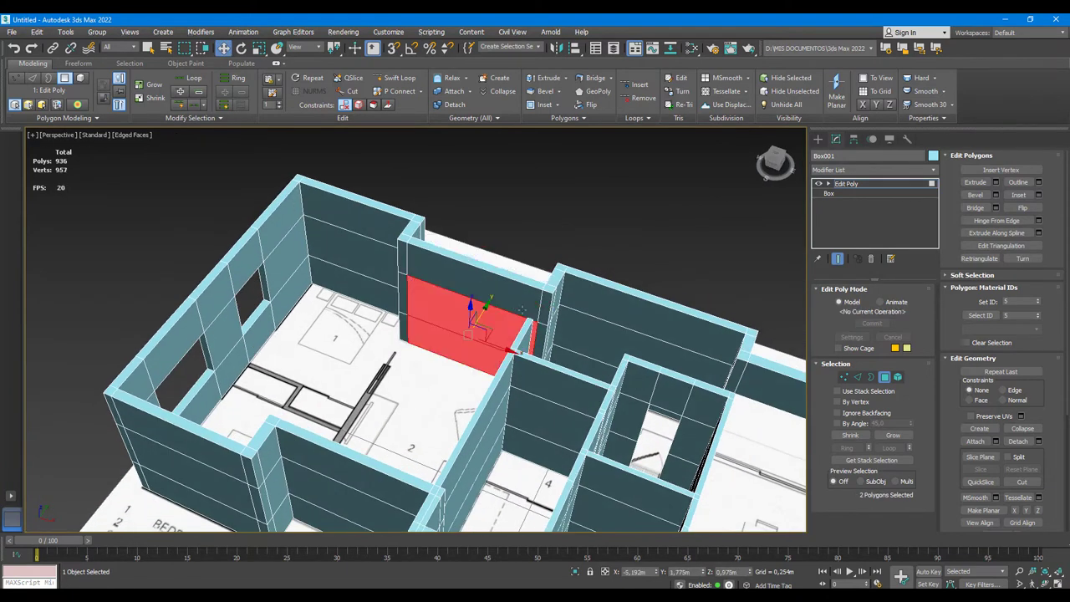
key(Delete)
key(ctrl+z)
scroll(479, 315, up, 5)
mouse_move(471, 321)
alt+middle_down()
mouse_move(394, 308)
mouse_move(421, 319)
mouse_move(413, 310)
alt+middle_up()
drag(413, 310, 456, 298)
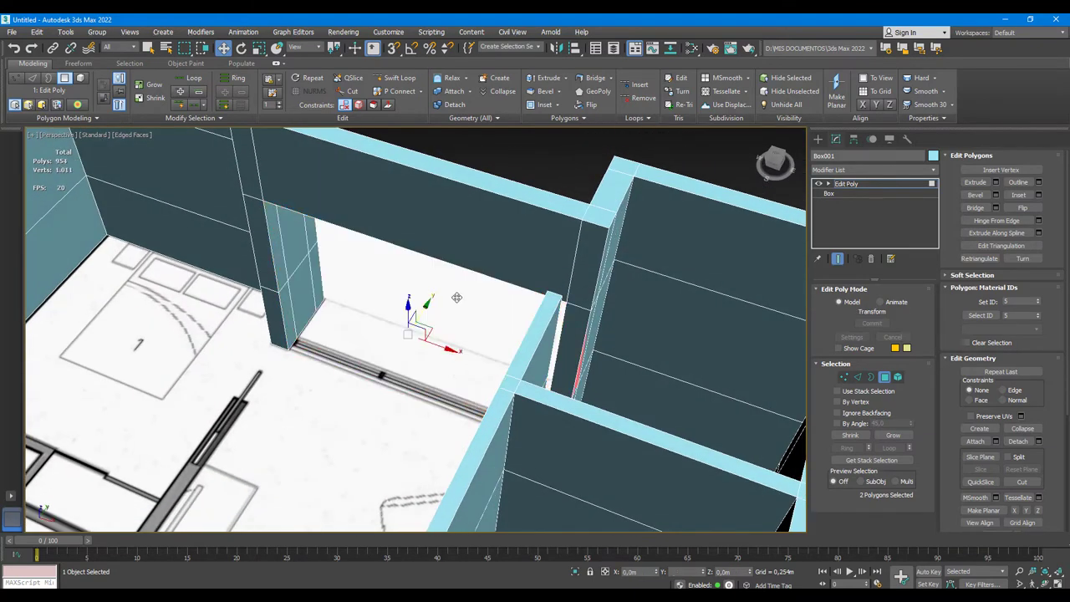
mouse_move(347, 311)
alt+middle_down()
mouse_move(382, 310)
mouse_move(379, 287)
alt+middle_up()
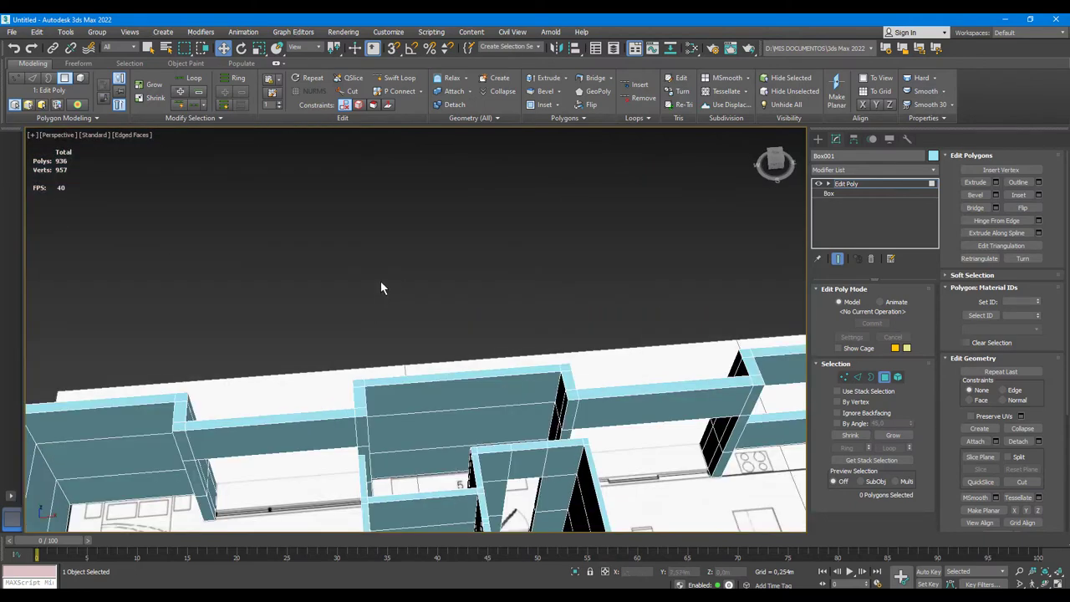
scroll(385, 266, up, 3)
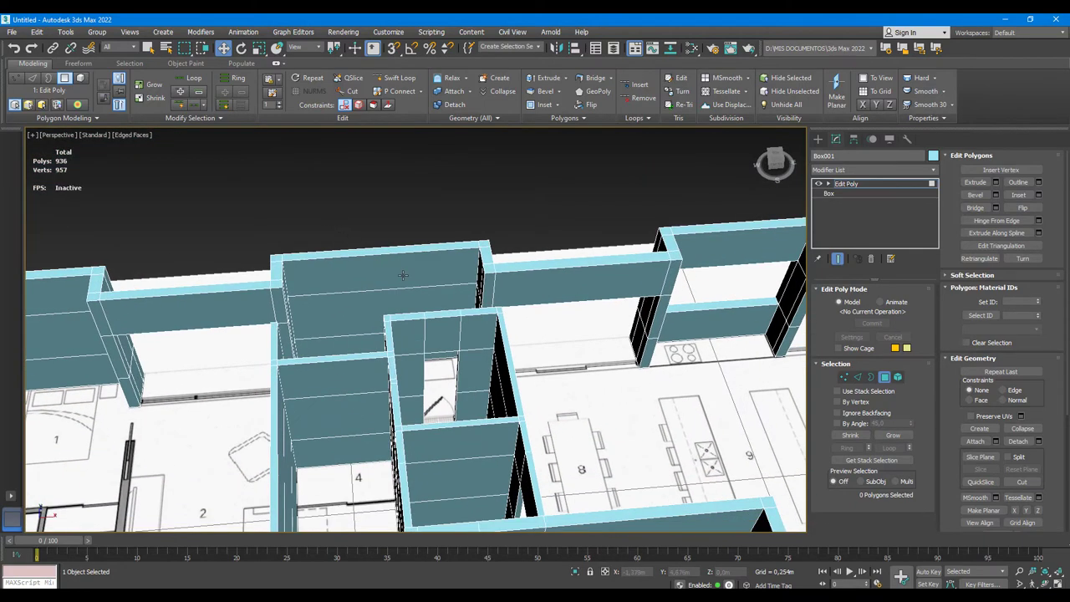
mouse_move(452, 328)
alt+middle_down()
mouse_move(392, 244)
mouse_move(621, 310)
mouse_move(516, 287)
mouse_move(335, 297)
mouse_move(375, 332)
mouse_move(471, 210)
mouse_move(425, 320)
mouse_move(490, 357)
alt+middle_up()
key(alt+x)
key(alt+x)
scroll(334, 297, up, 5)
key(alt+x)
key(alt+x)
scroll(490, 358, down, 3)
scroll(471, 306, down, 3)
mouse_move(429, 306)
alt+middle_down()
mouse_move(554, 282)
mouse_move(521, 294)
alt+middle_up()
scroll(504, 329, up, 4)
key(alt+x)
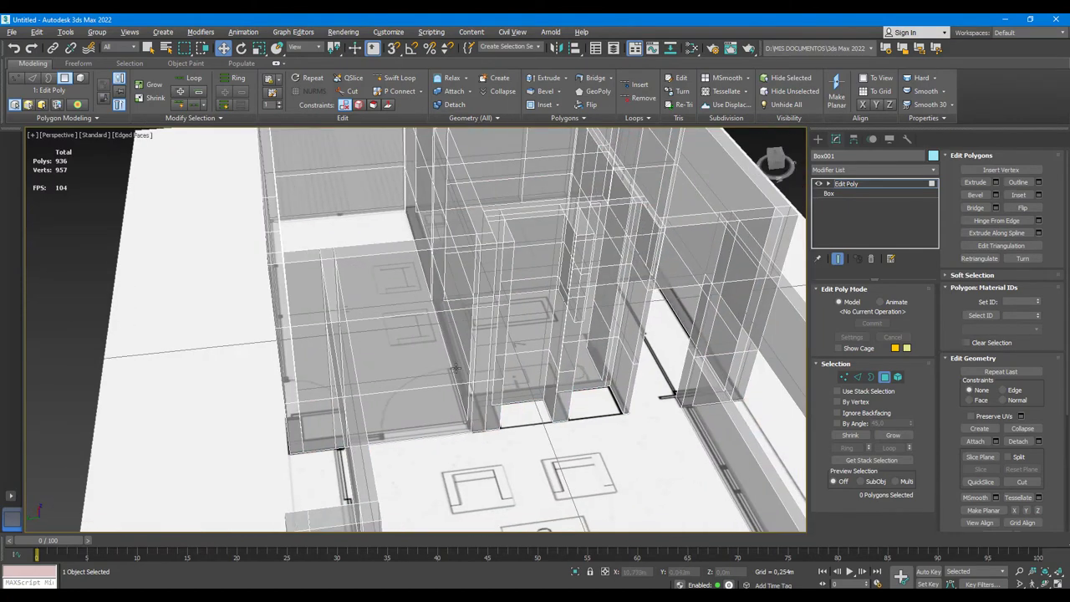
- Place a new vertical edge across the wall to split it for the doorway
scroll(431, 388, up, 4)
key(alt+x)
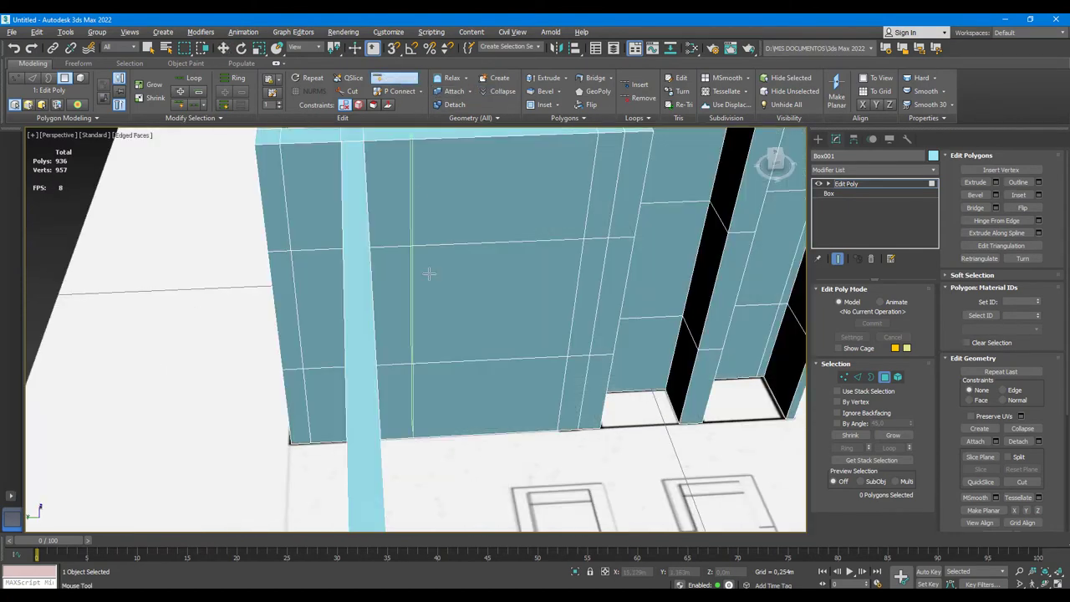
key(alt+x)
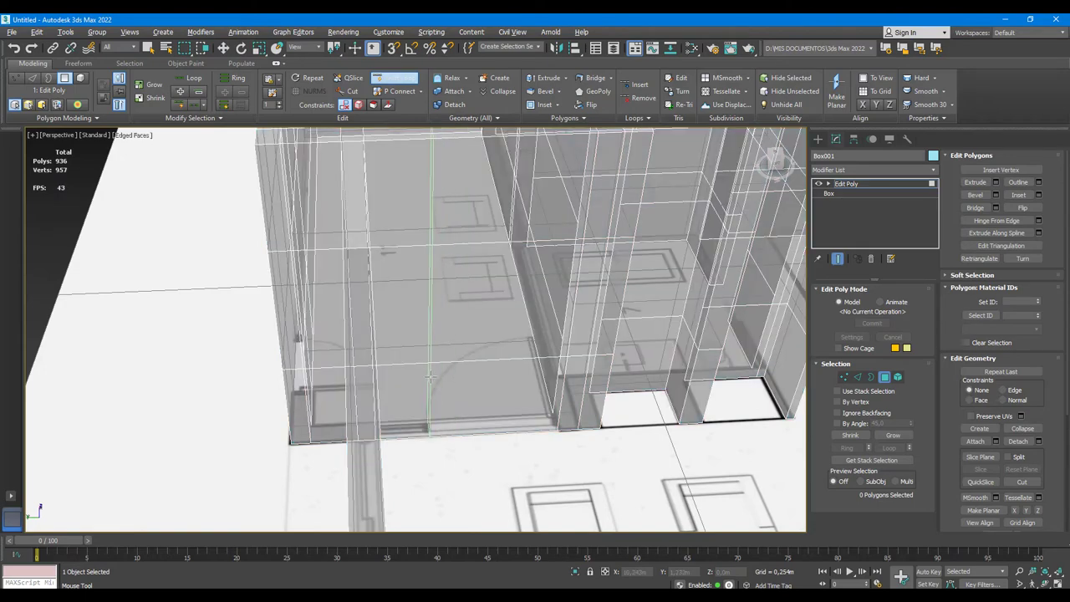
key(2)
double_click(430, 377)
key(w)
key(alt+x)
mouse_move(467, 384)
alt+middle_down()
mouse_move(441, 388)
mouse_move(459, 459)
mouse_move(479, 334)
alt+middle_up()
key(alt+x)
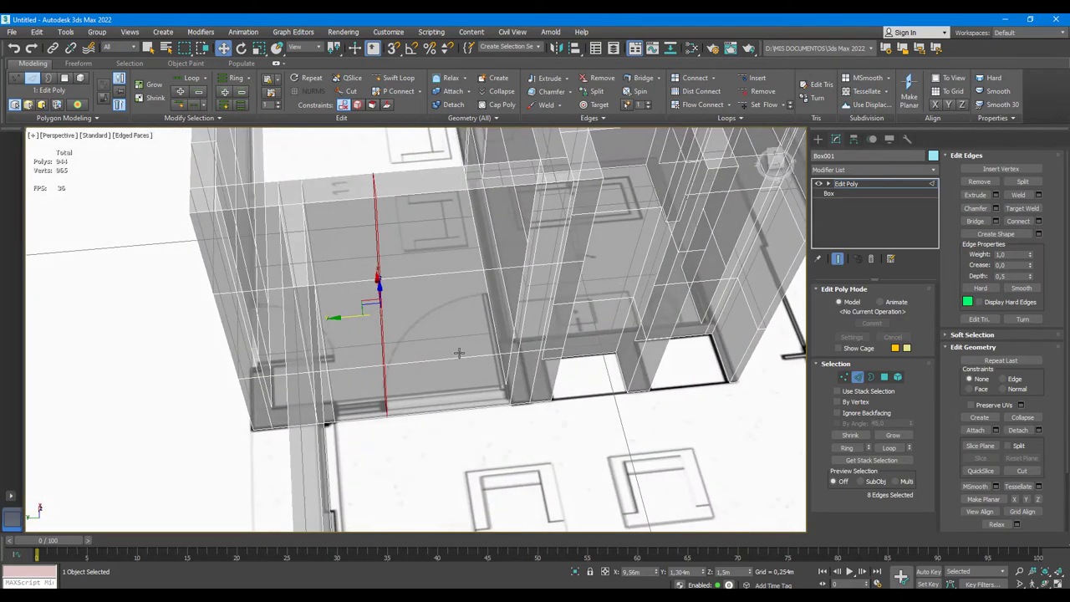
- Delete the lower and upper wall faces beside the new edge to open the doorway
click(883, 377)
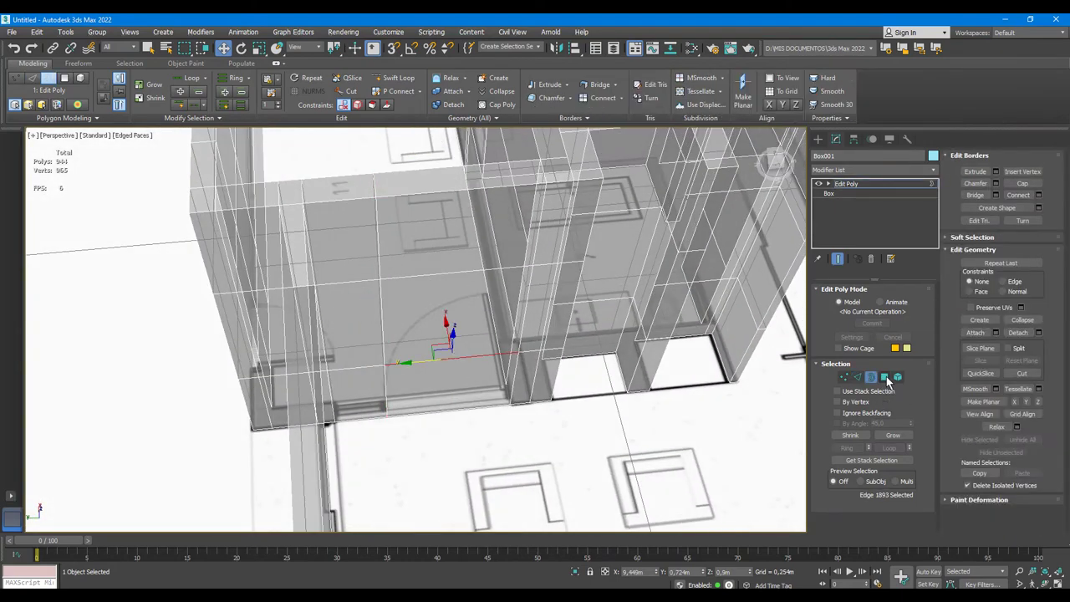
click(451, 384)
ctrl+click(452, 317)
key(alt+x)
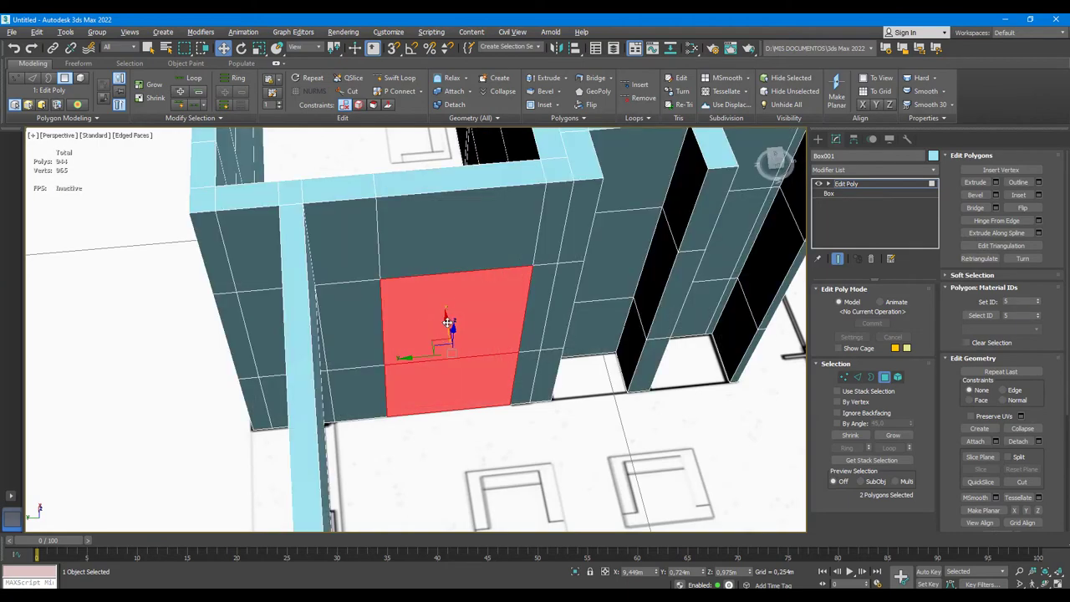
key(Delete)
- Look over the next room from above, briefly selecting and clearing one of its wall faces
mouse_move(416, 323)
alt+middle_down()
mouse_move(675, 318)
mouse_move(650, 192)
mouse_move(353, 357)
mouse_move(316, 319)
mouse_move(301, 319)
mouse_move(493, 406)
mouse_move(299, 170)
mouse_move(317, 251)
mouse_move(303, 251)
alt+middle_up()
click(303, 250)
scroll(305, 240, up, 2)
scroll(305, 240, down, 1)
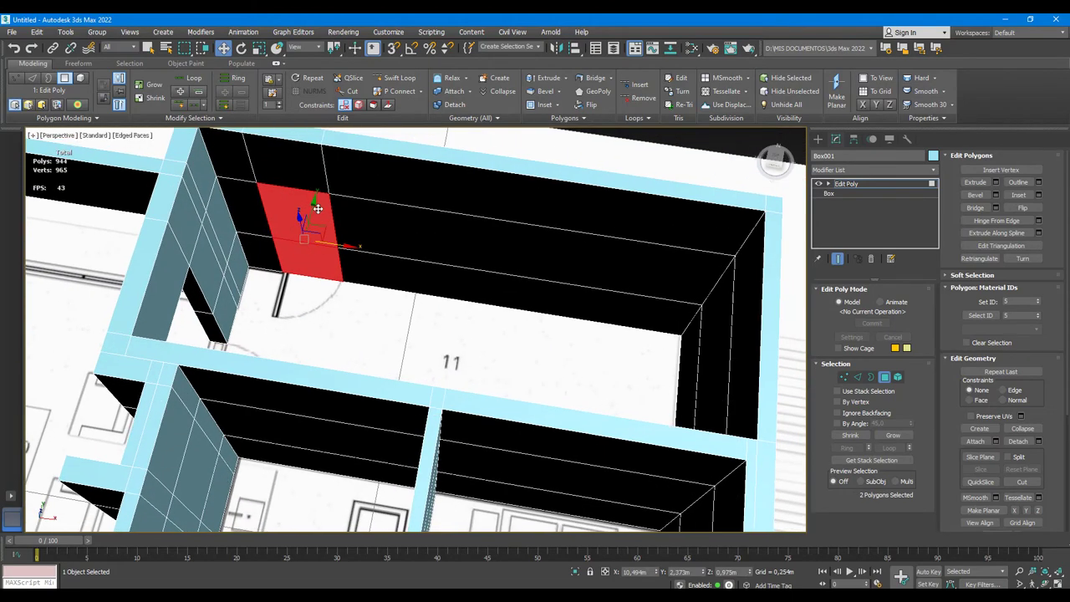
click(346, 173)
scroll(313, 253, down, 3)
mouse_move(314, 253)
alt+middle_down()
mouse_move(310, 214)
mouse_move(353, 310)
alt+middle_up()
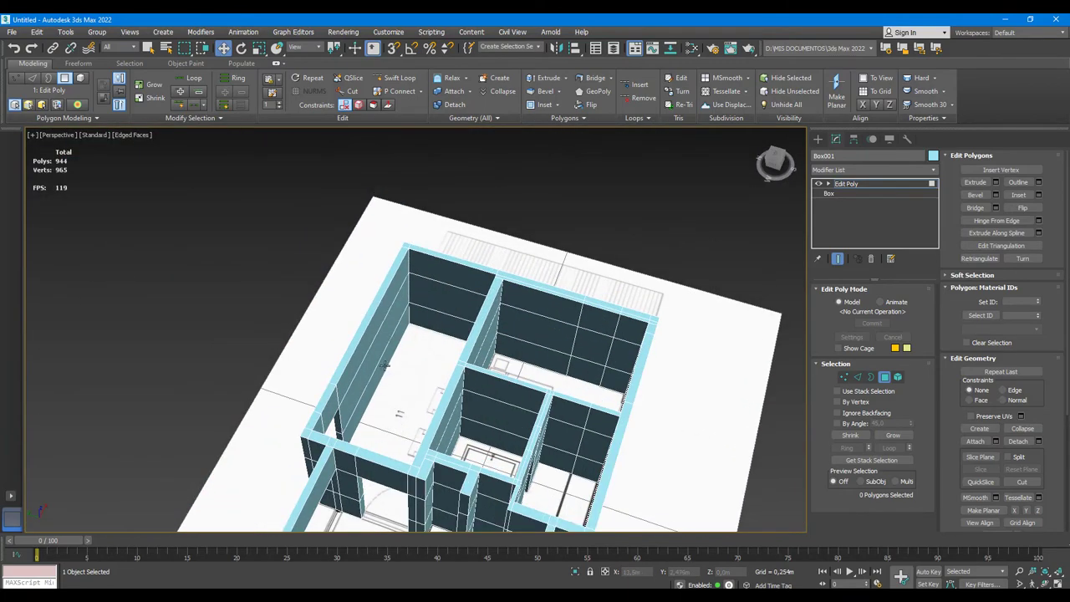
- Delete a single wall face to open the first interior doorway
alt+middle_drag(319, 243, 434, 356)
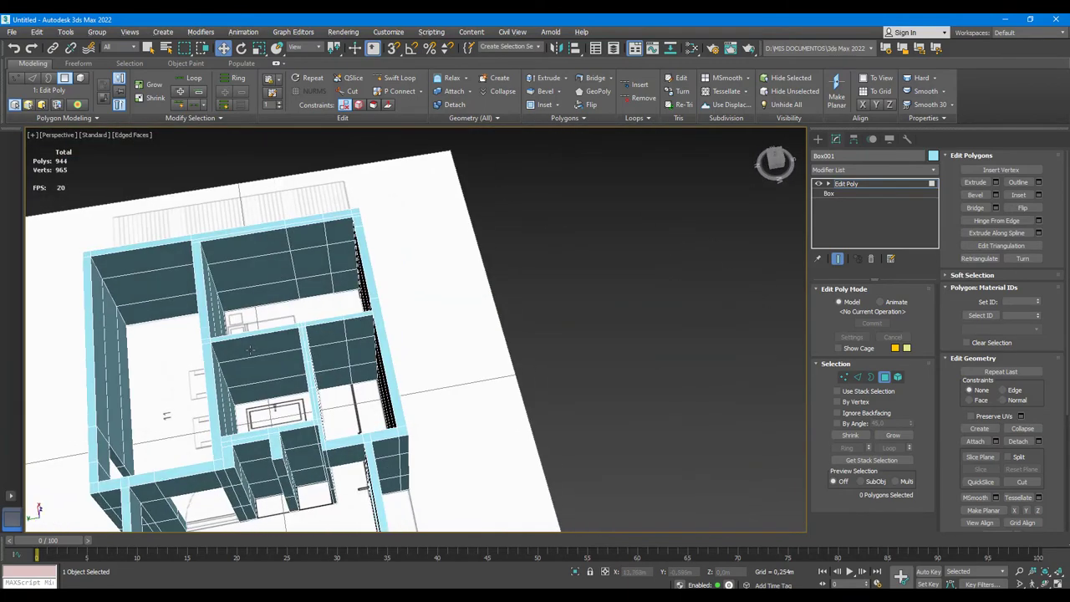
scroll(434, 357, up, 3)
scroll(425, 359, up, 3)
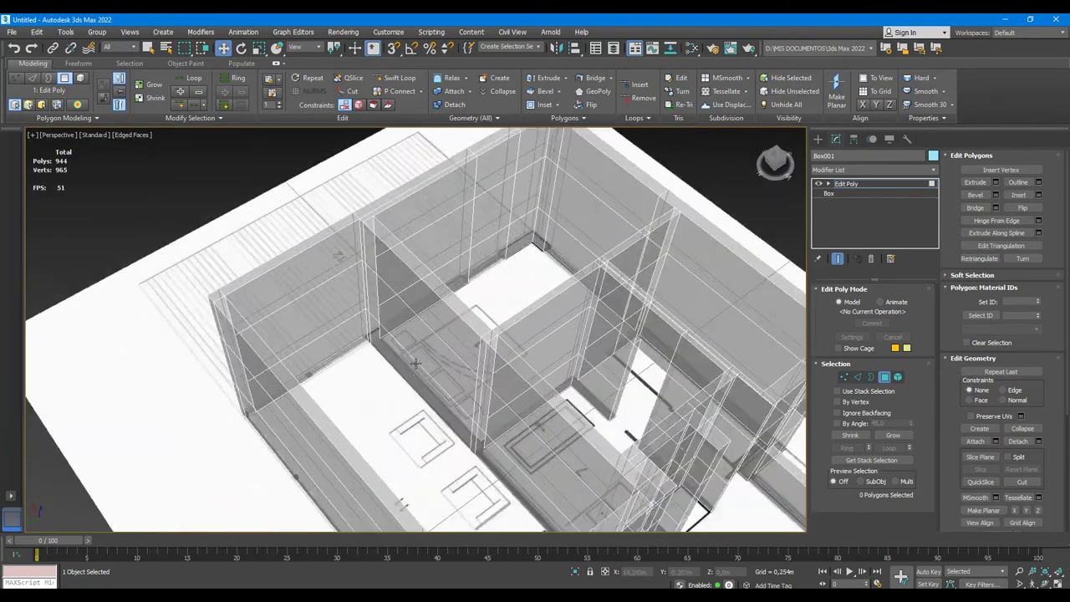
scroll(415, 362, up, 2)
key(alt+x)
mouse_move(325, 322)
alt+middle_down()
mouse_move(296, 323)
mouse_move(382, 332)
mouse_move(356, 240)
mouse_move(406, 270)
mouse_move(311, 229)
mouse_move(332, 238)
alt+middle_up()
click(356, 240)
key(Delete)
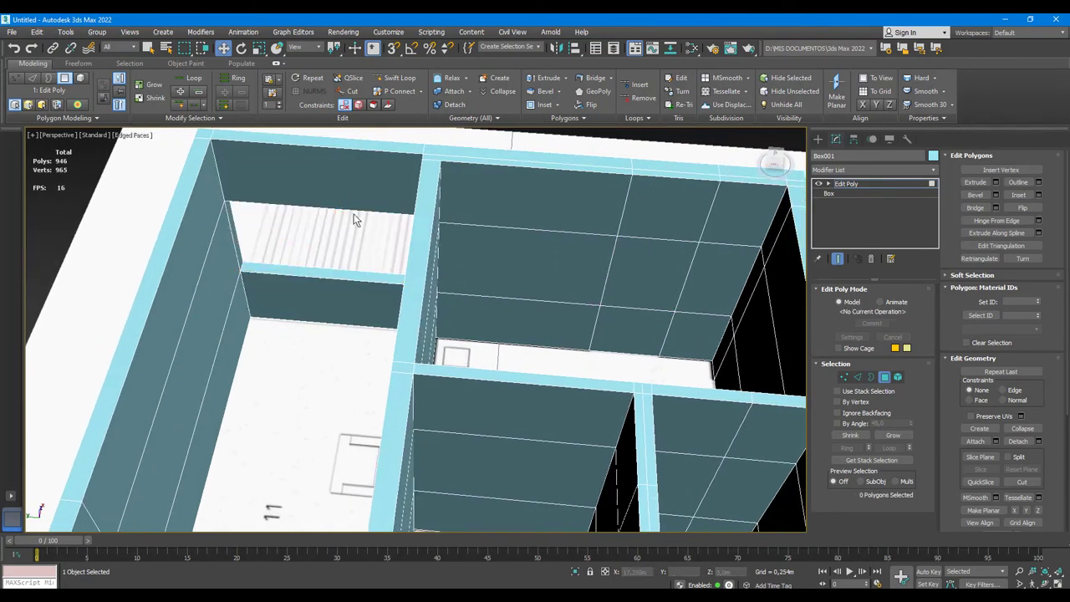
- Delete a wall face in the next room to cut the second door opening
scroll(354, 215, down, 2)
scroll(353, 250, down, 2)
scroll(306, 270, down, 1)
scroll(305, 270, up, 2)
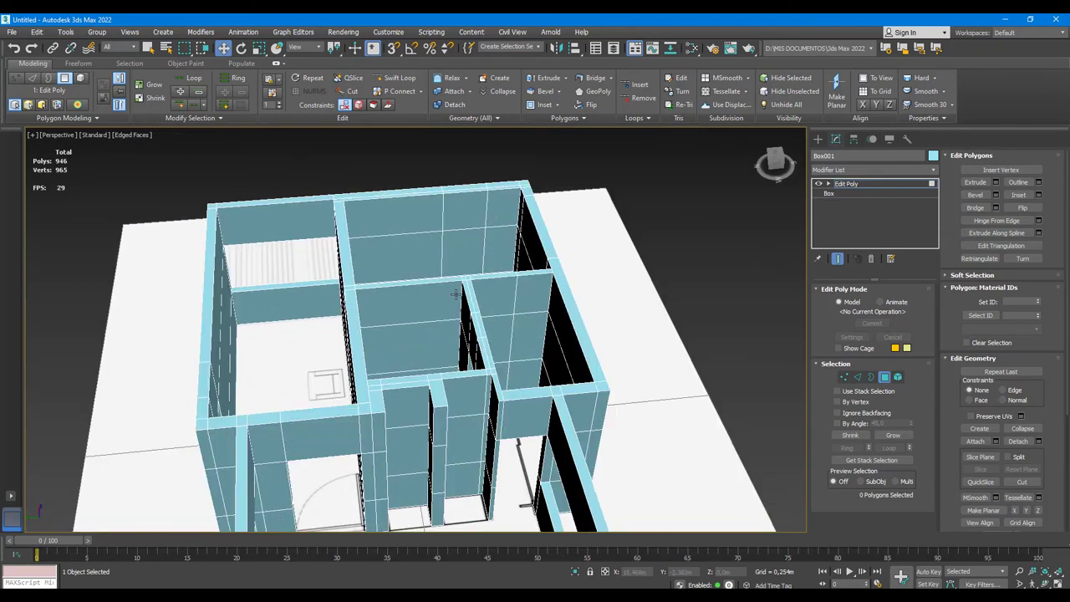
key(alt+x)
mouse_move(365, 261)
alt+middle_down()
mouse_move(324, 209)
mouse_move(199, 267)
mouse_move(291, 354)
mouse_move(278, 347)
mouse_move(348, 277)
mouse_move(286, 299)
alt+middle_up()
key(alt+x)
scroll(290, 354, up, 2)
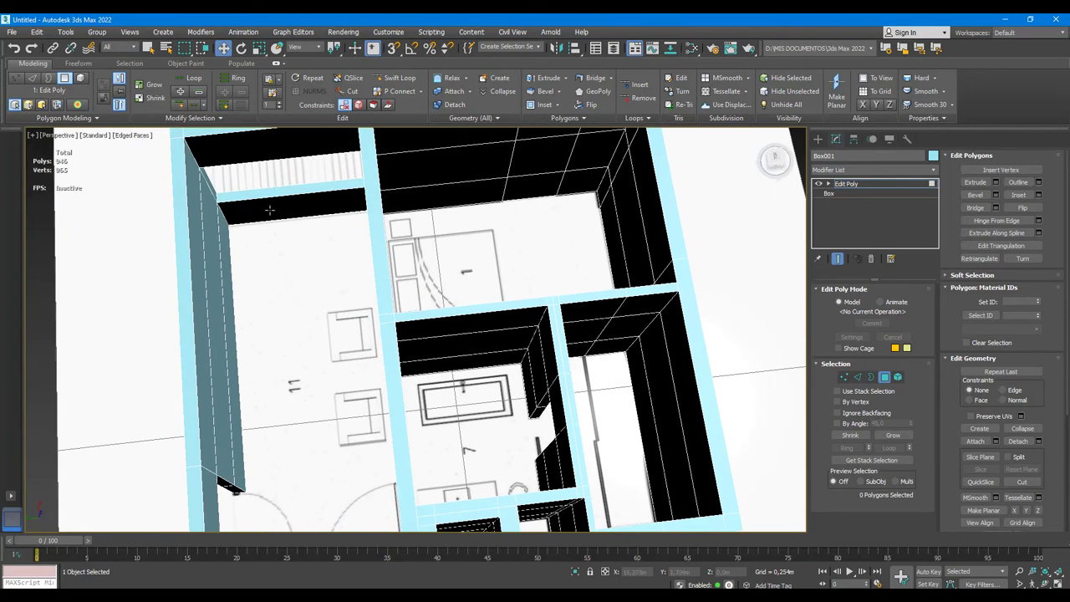
key(alt+x)
key(alt+x)
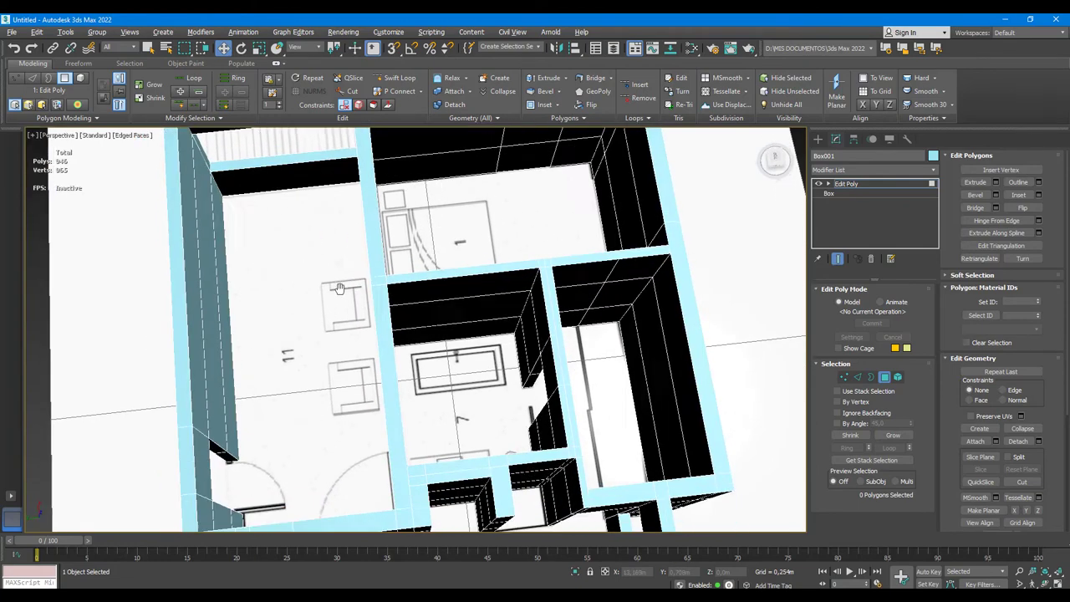
mouse_move(356, 316)
alt+middle_down()
mouse_move(426, 325)
mouse_move(388, 365)
alt+middle_up()
key(alt+x)
scroll(413, 327, up, 2)
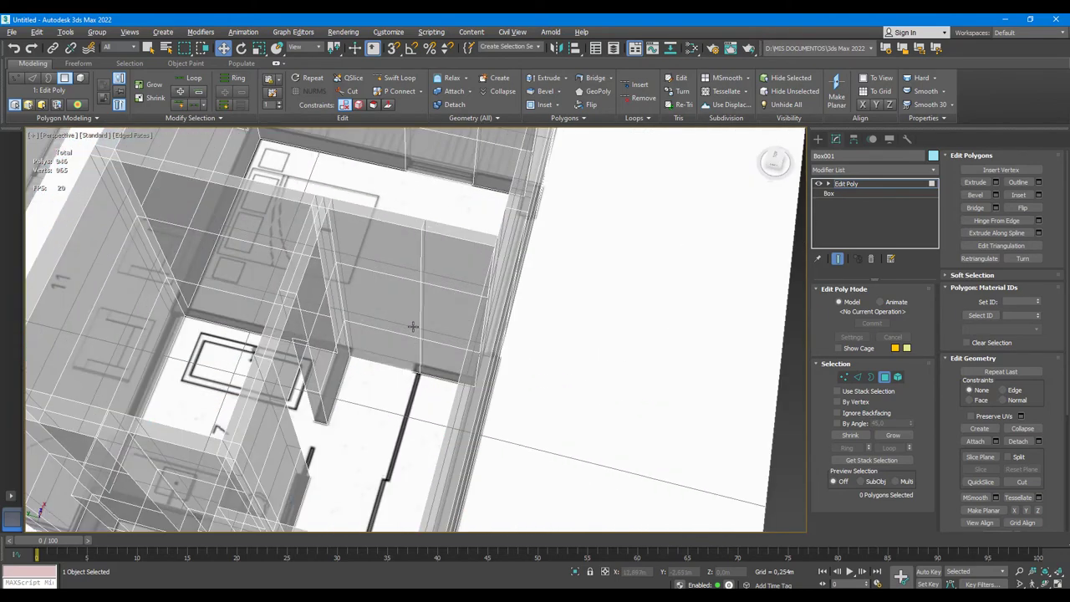
click(385, 332)
key(Delete)
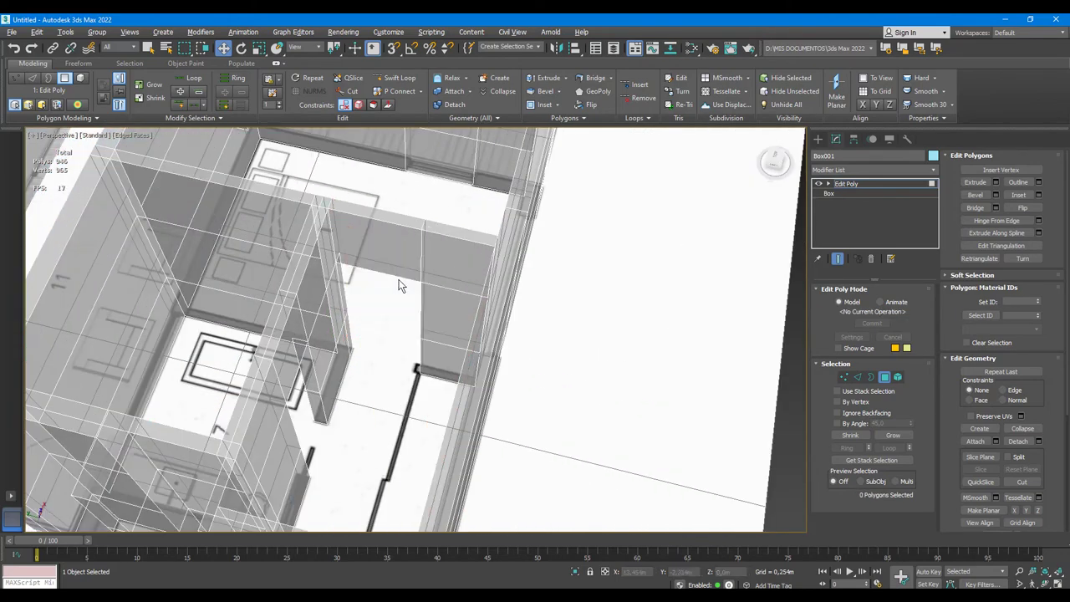
key(alt+x)
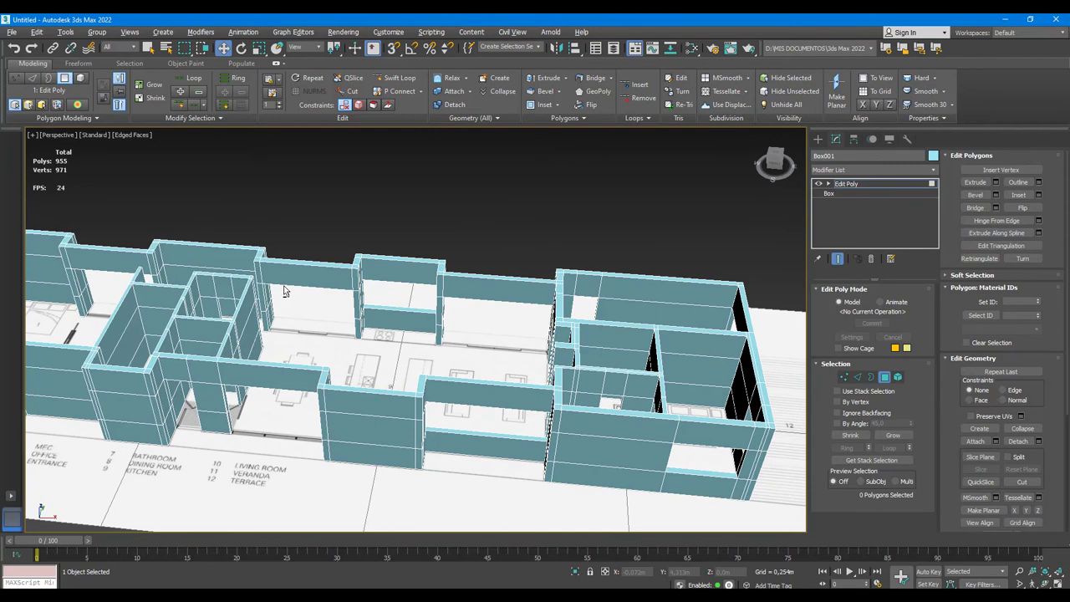
- Orbit to the whole building, then pan and zoom toward its right end
alt+middle_drag(284, 288, 271, 277)
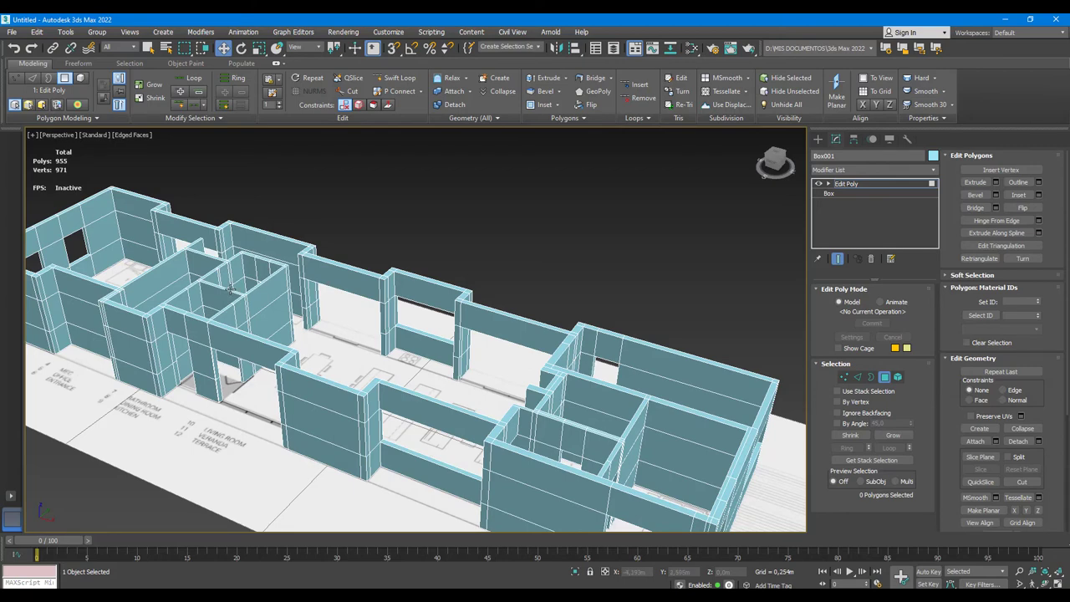
middle_drag(194, 306, 567, 312)
scroll(567, 313, up, 3)
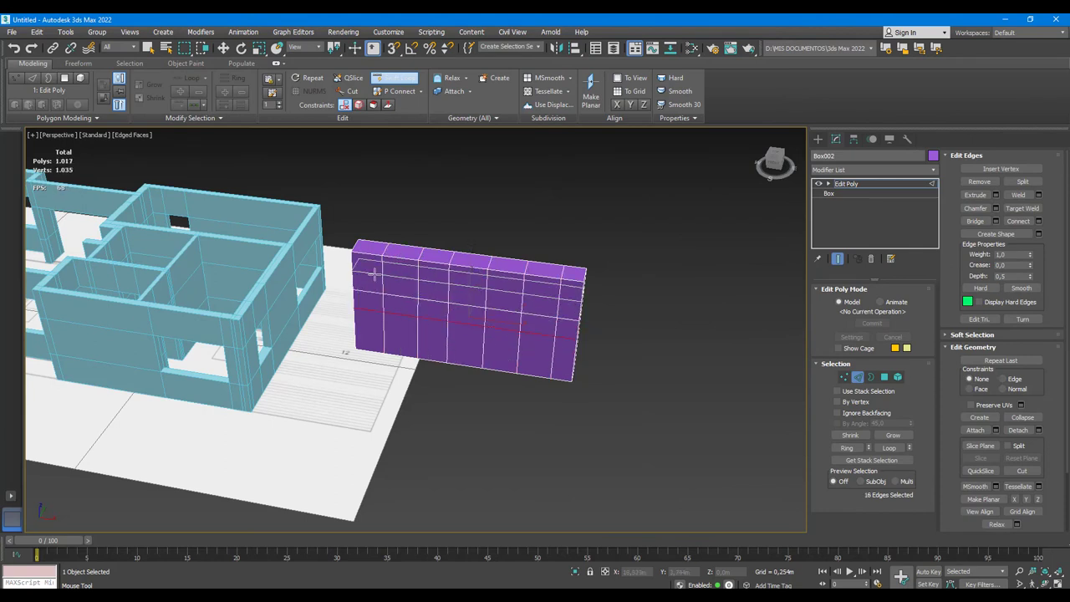
- Raise and lower several top faces of the purple box above and below the wall top
right_click(376, 258)
click(885, 377)
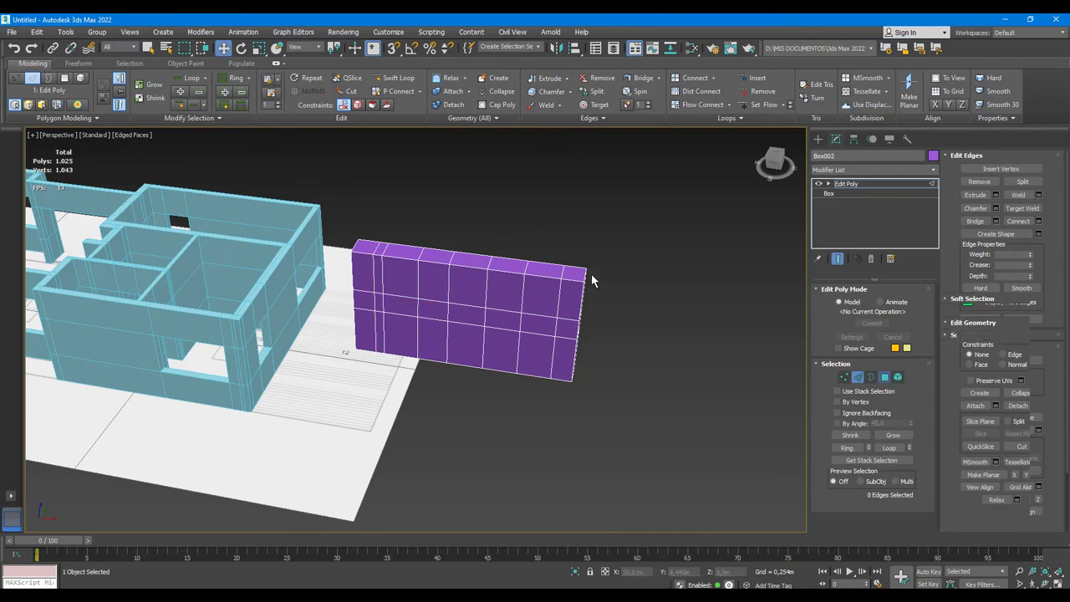
click(574, 274)
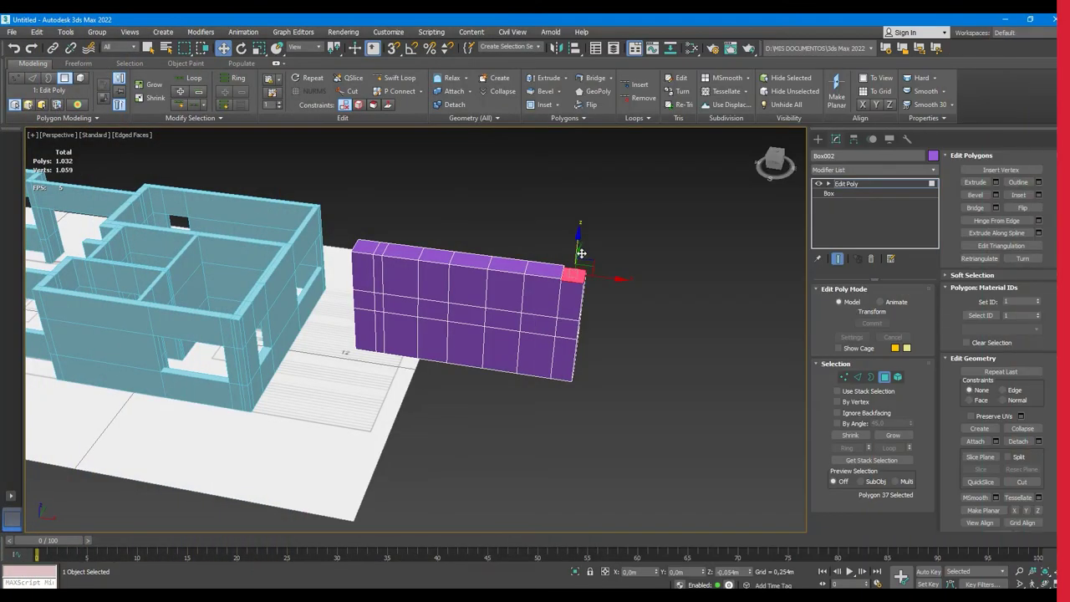
drag(581, 253, 580, 285)
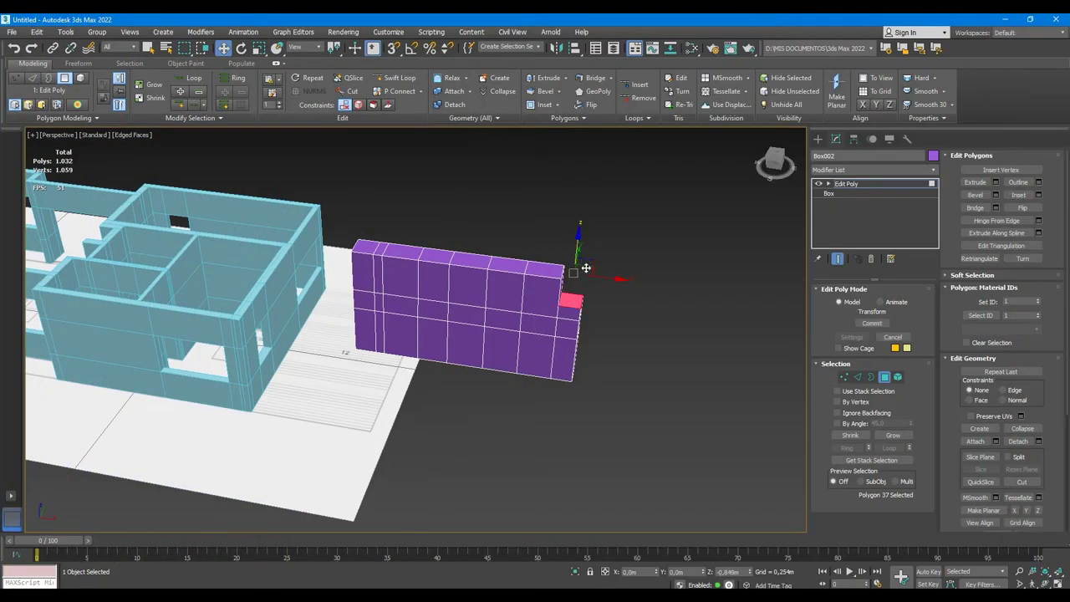
scroll(573, 267, up, 3)
scroll(552, 272, up, 2)
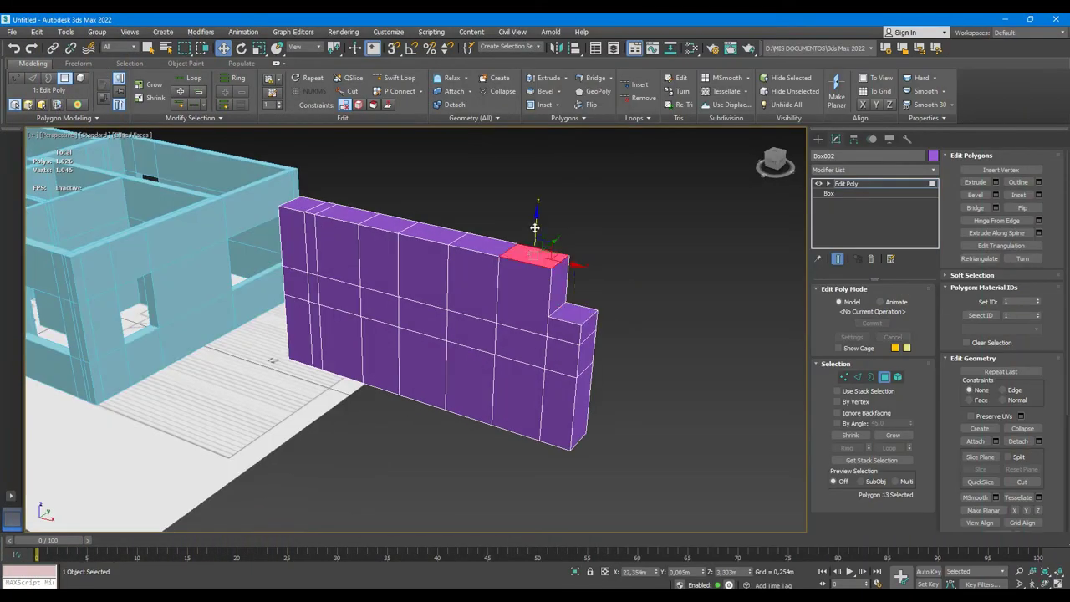
drag(534, 228, 535, 186)
drag(483, 226, 484, 272)
key(ctrl+d)
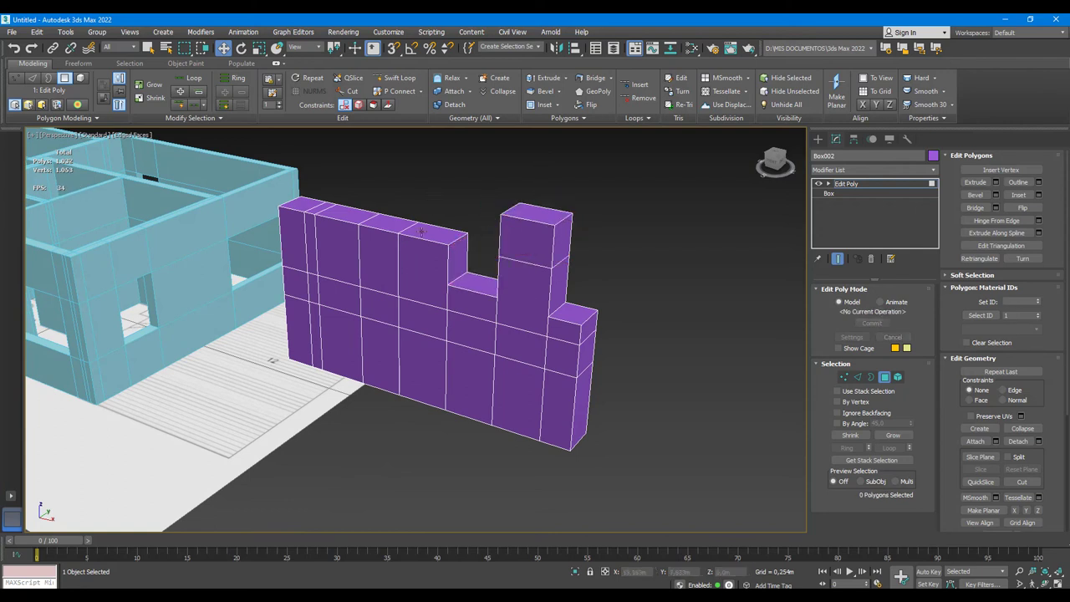
drag(437, 178, 437, 138)
click(377, 215)
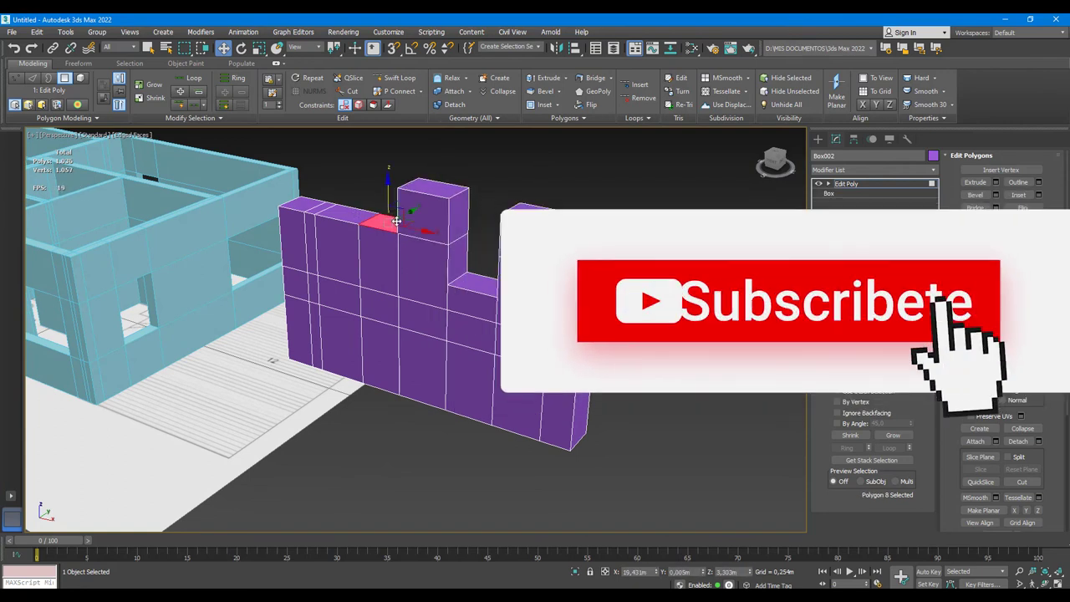
drag(391, 185, 391, 213)
- Delete four front faces of the purple box to punch holes in it
click(470, 328)
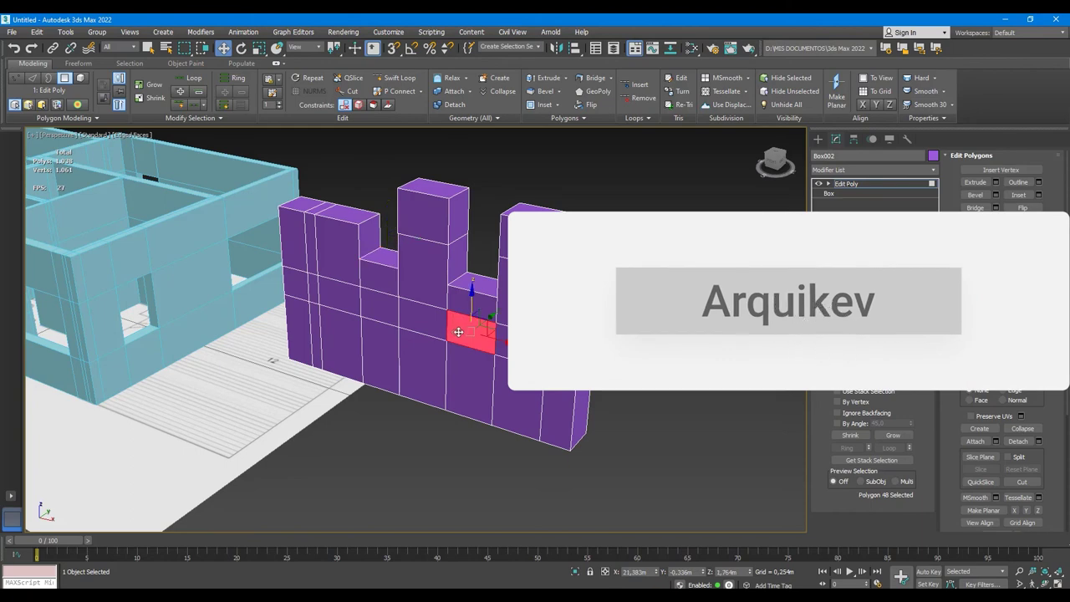
alt+middle_drag(481, 328, 491, 325)
key(Delete)
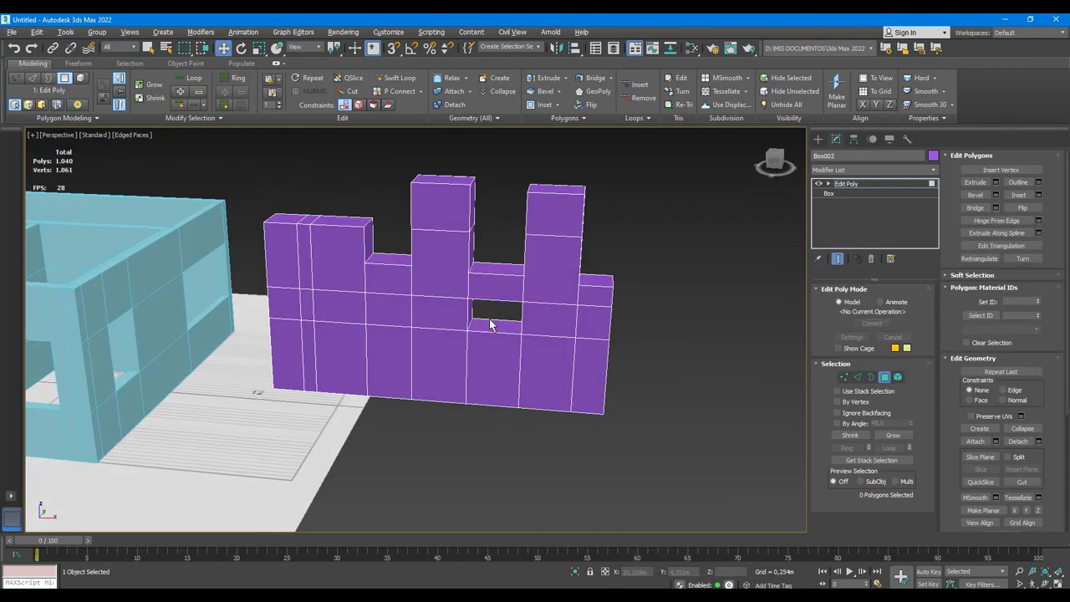
click(381, 307)
alt+middle_drag(382, 307, 401, 299)
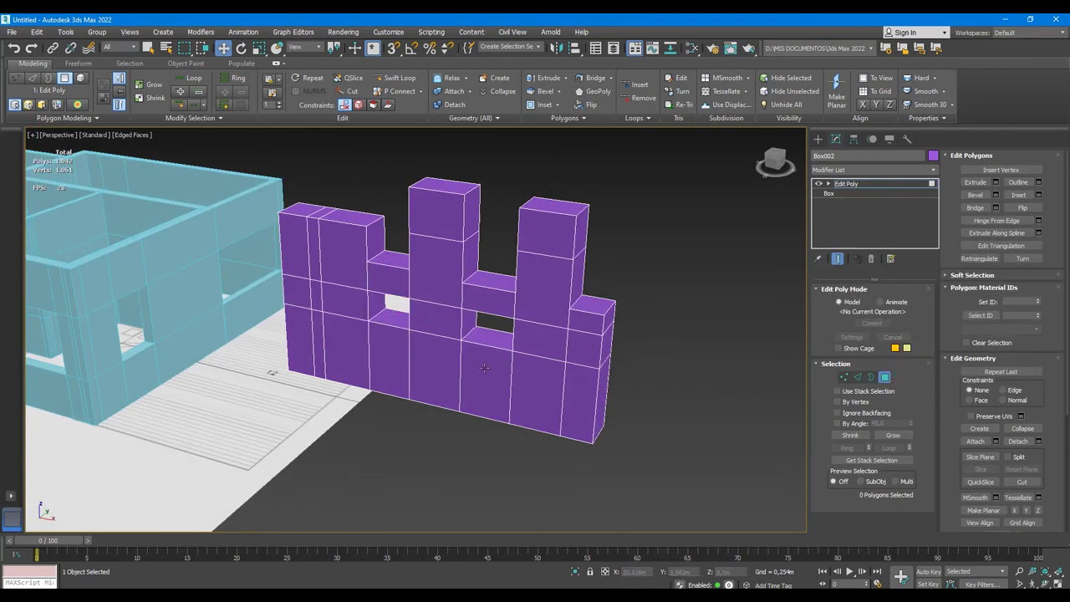
click(544, 365)
key(Delete)
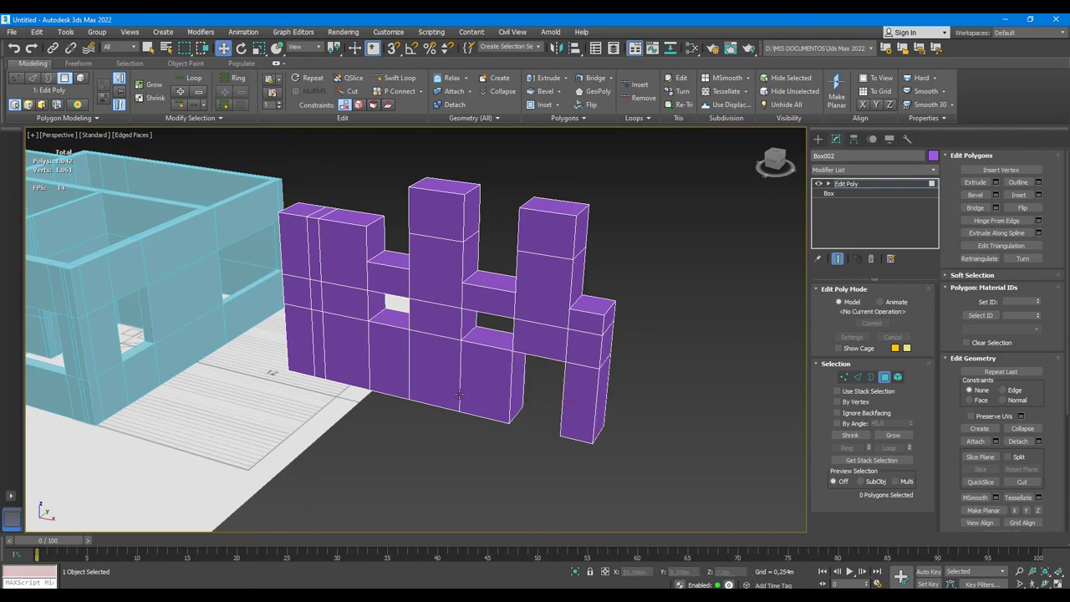
click(434, 368)
key(Delete)
click(347, 359)
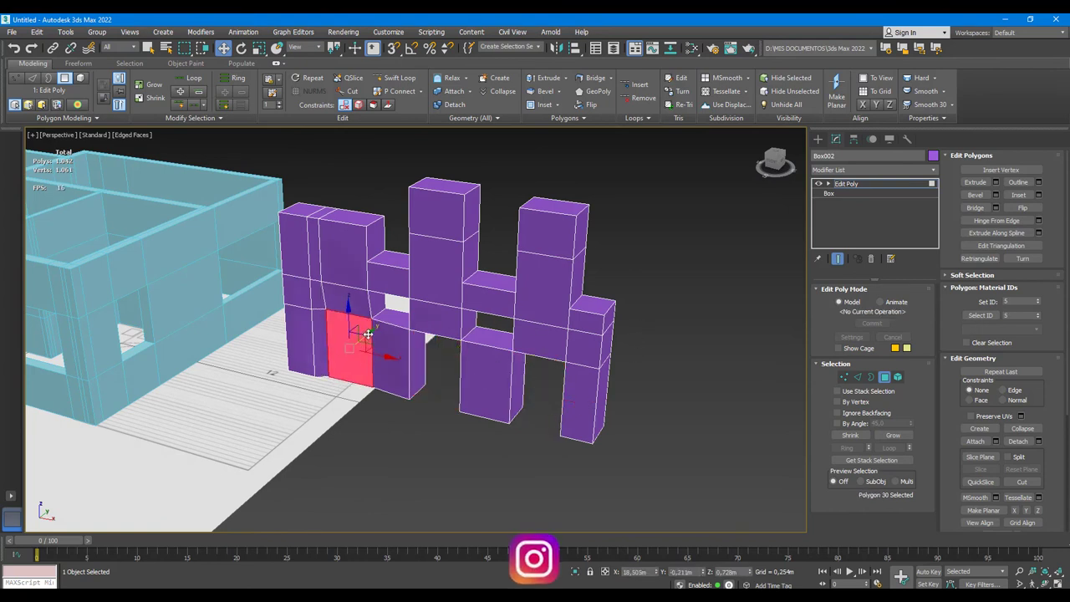
key(Delete)
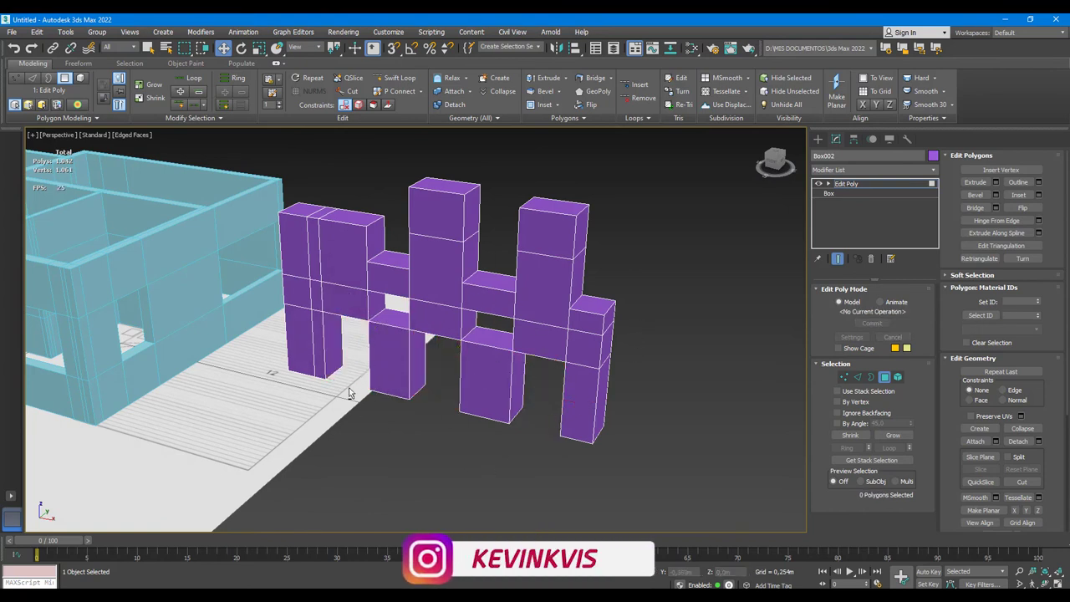
mouse_move(348, 389)
alt+middle_down()
mouse_move(402, 375)
mouse_move(382, 353)
mouse_move(372, 376)
alt+middle_up()
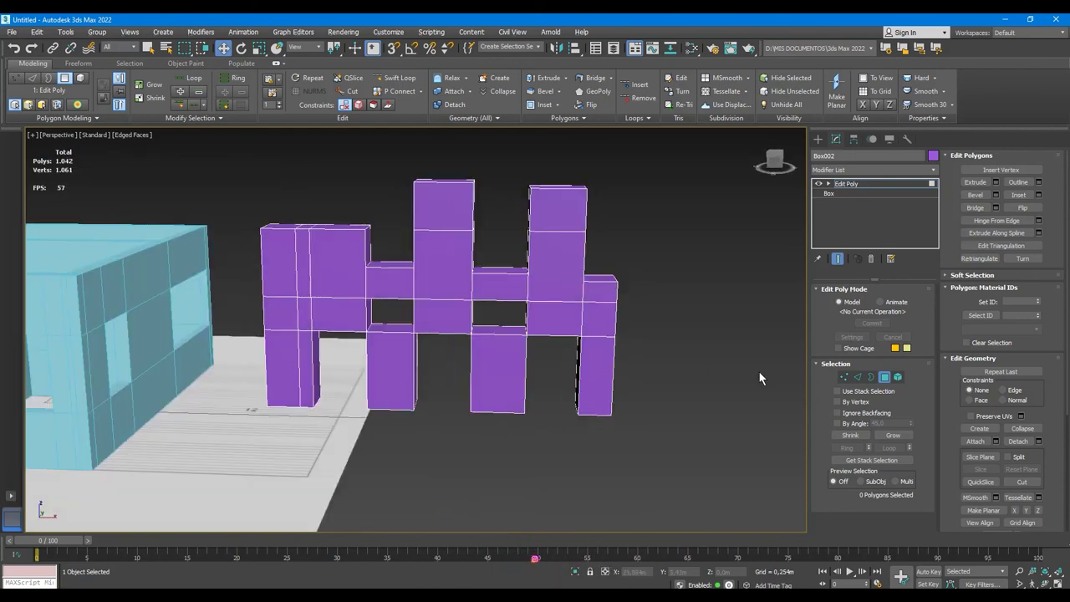
- Return to object level and delete the purple Box002 practice block
key(4)
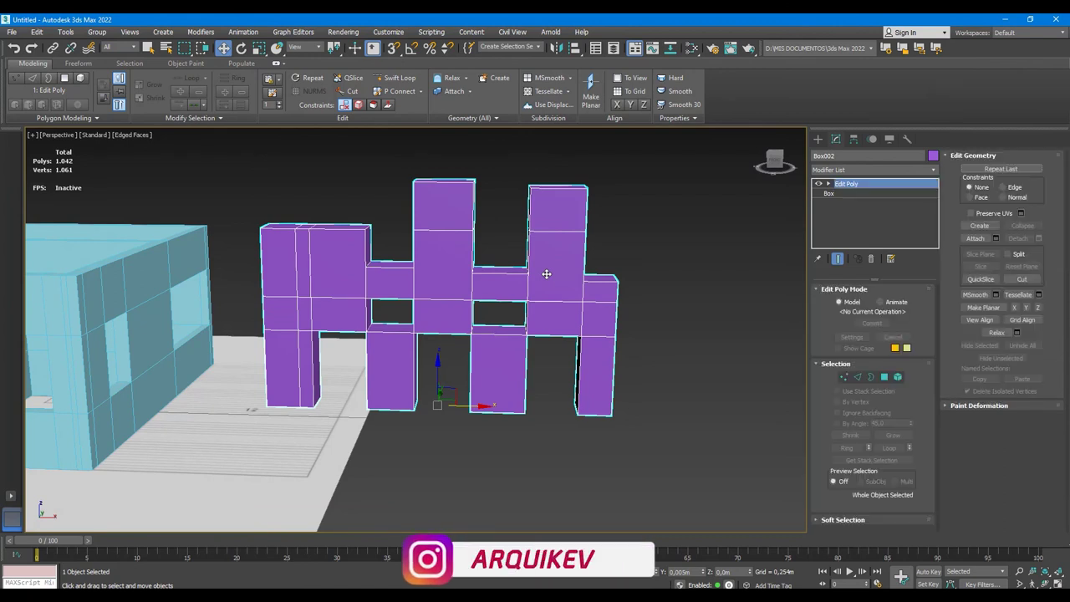
key(Delete)
alt+middle_drag(485, 295, 397, 368)
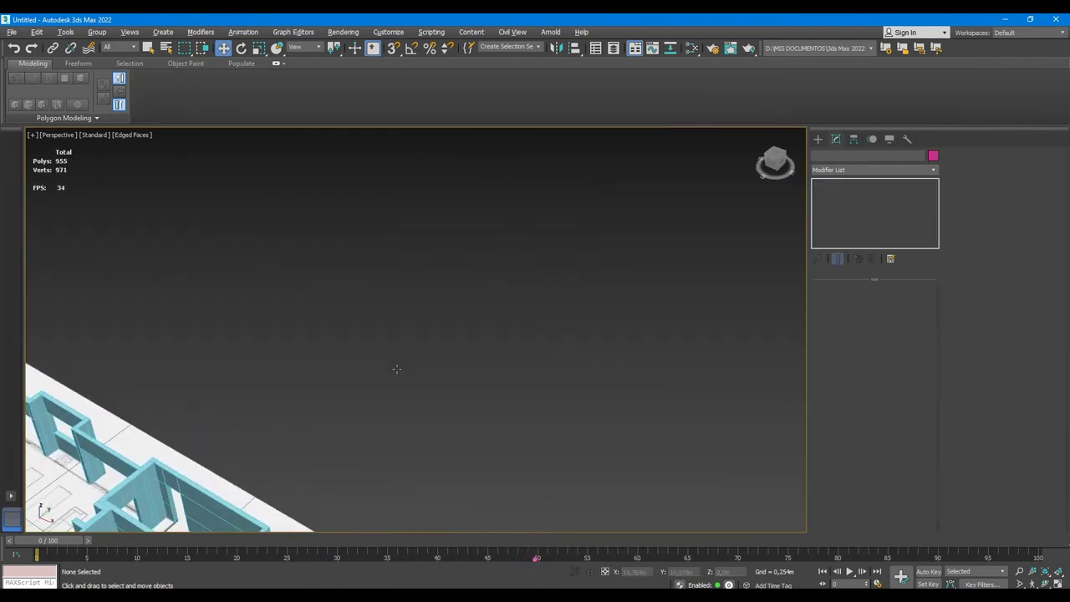
- Zoom extents on the Box001 walls and orbit slightly to see the whole building
key(z)
alt+middle_drag(475, 208, 237, 268)
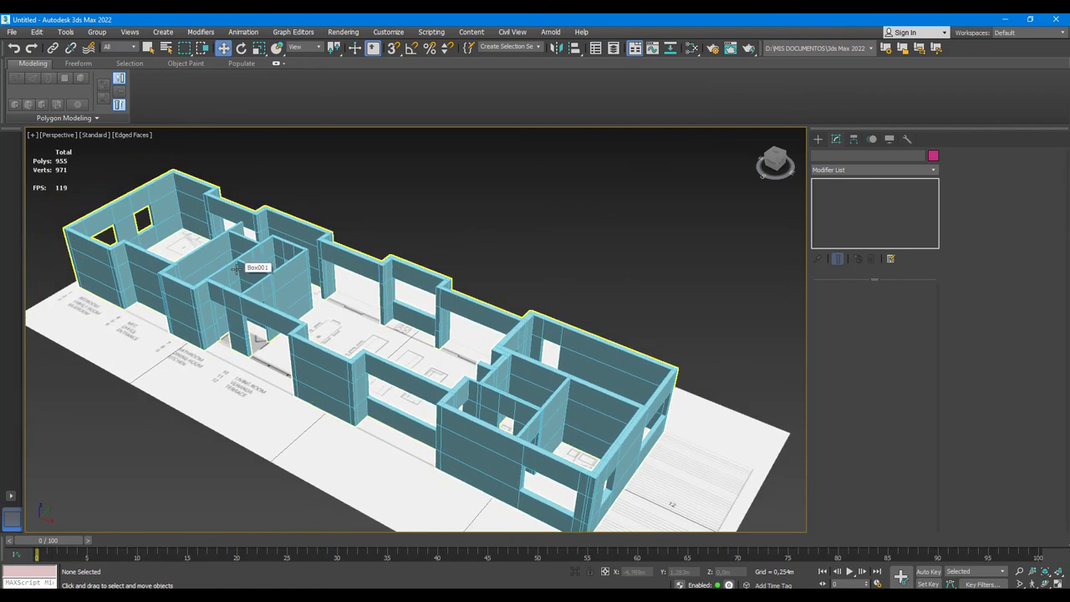